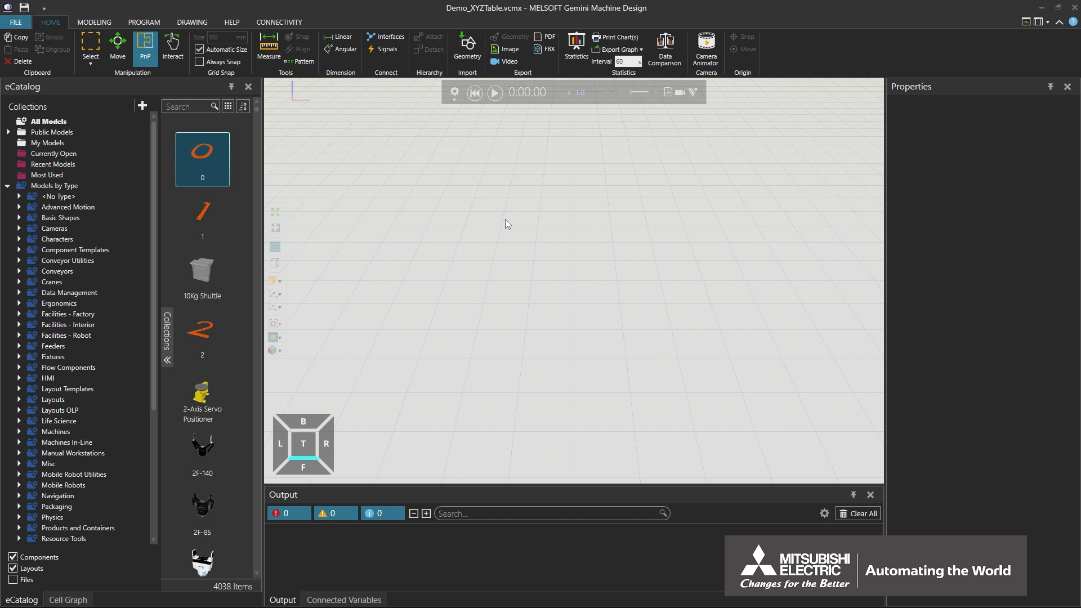
Import the geometry file Demo_XYZTable.stp with the up axis set to -X.
left_click(467, 49)
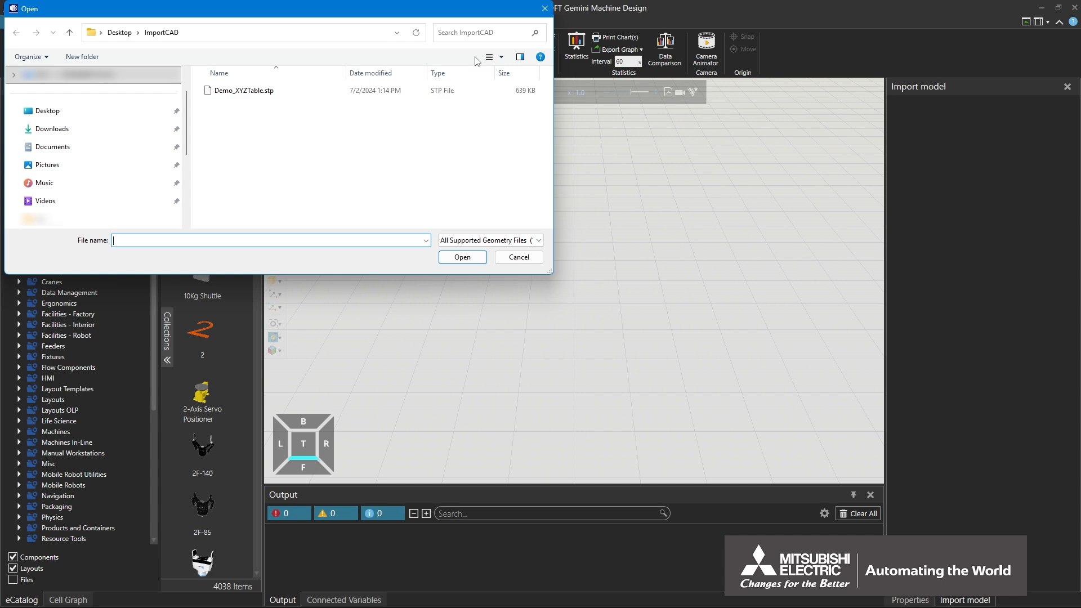
left_click(292, 93)
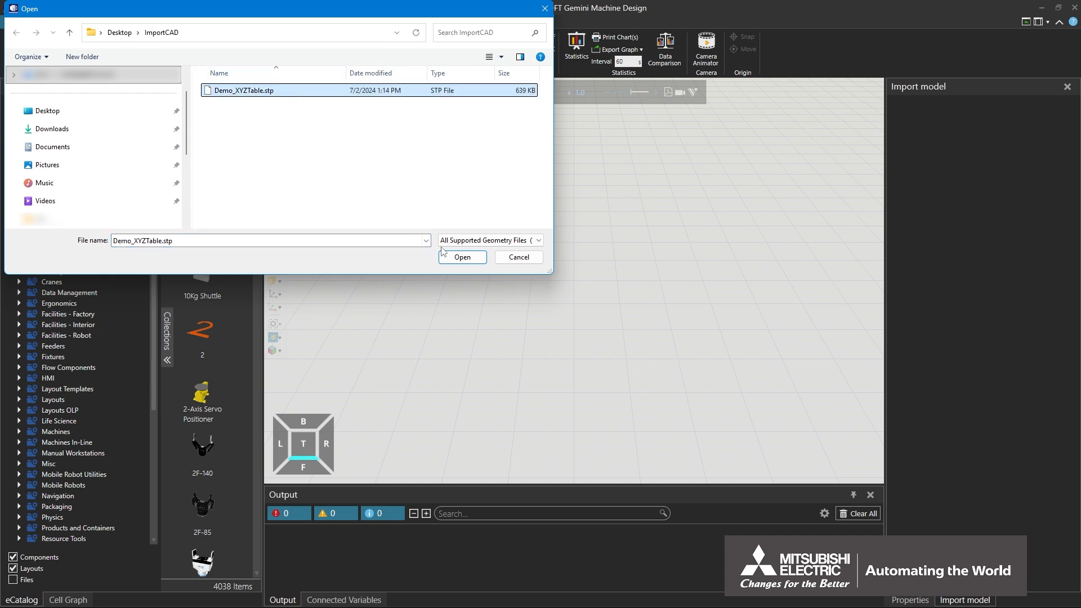
left_click(454, 258)
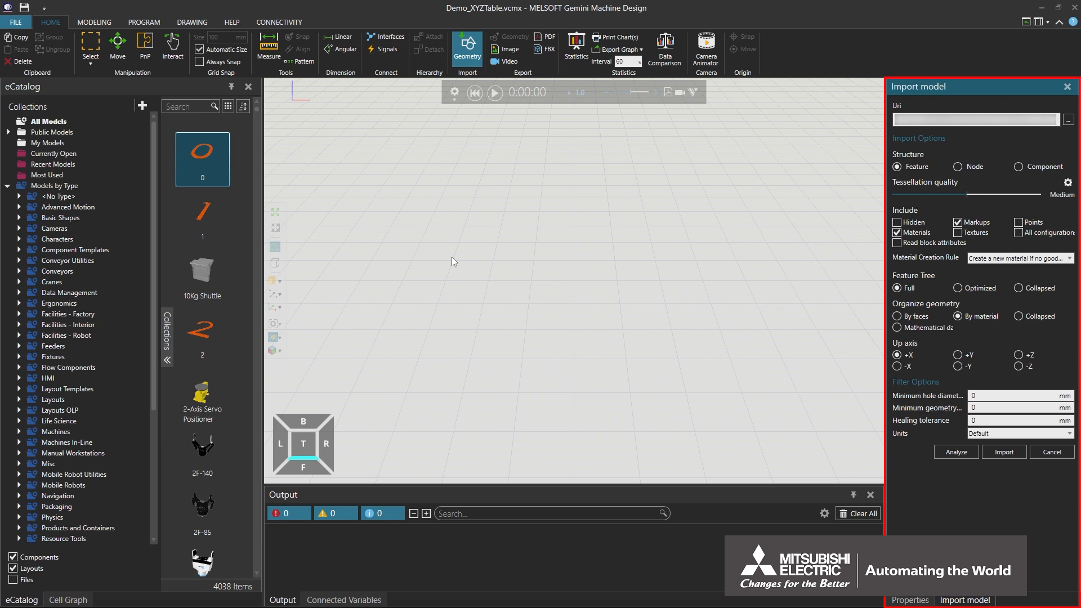
left_click(897, 366)
left_click(1008, 453)
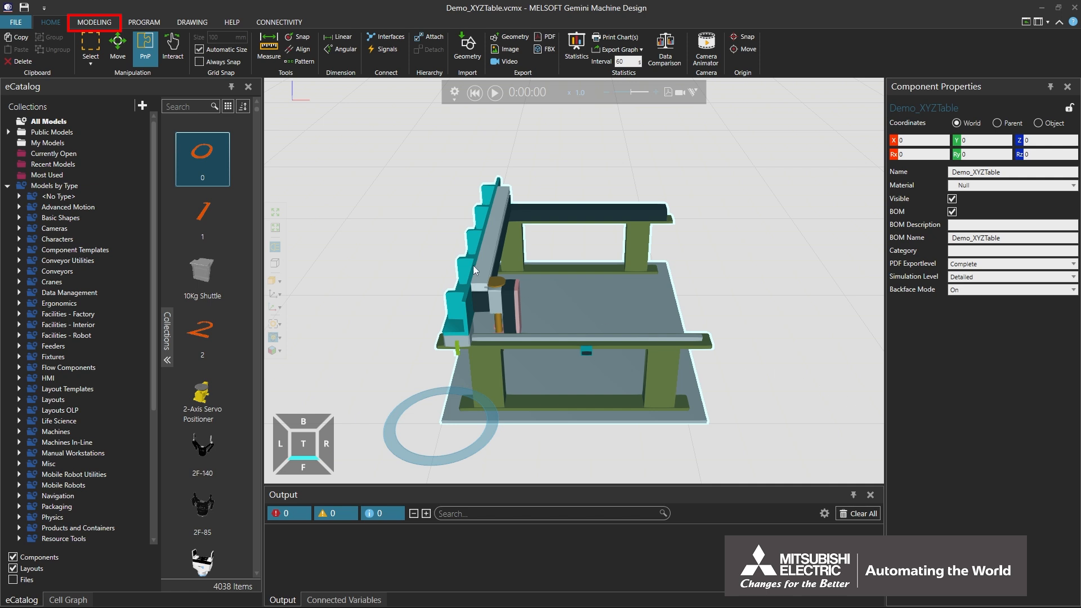
Extract the gantry crossbeam, its cyan stepped bracket and the end pieces riding on the rail together as a new link.
left_click(90, 25)
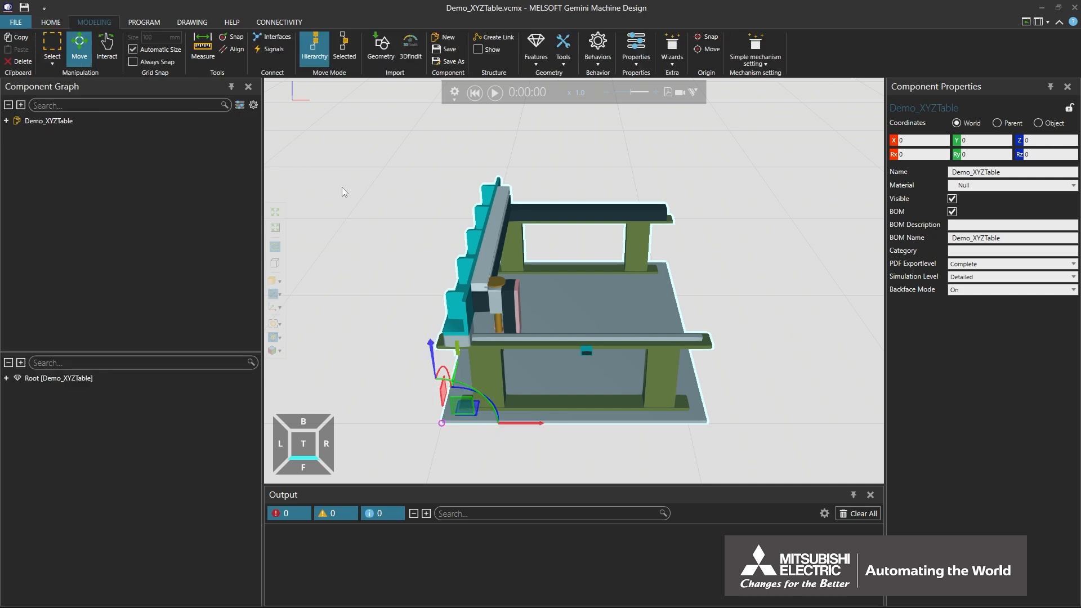
left_click(485, 256)
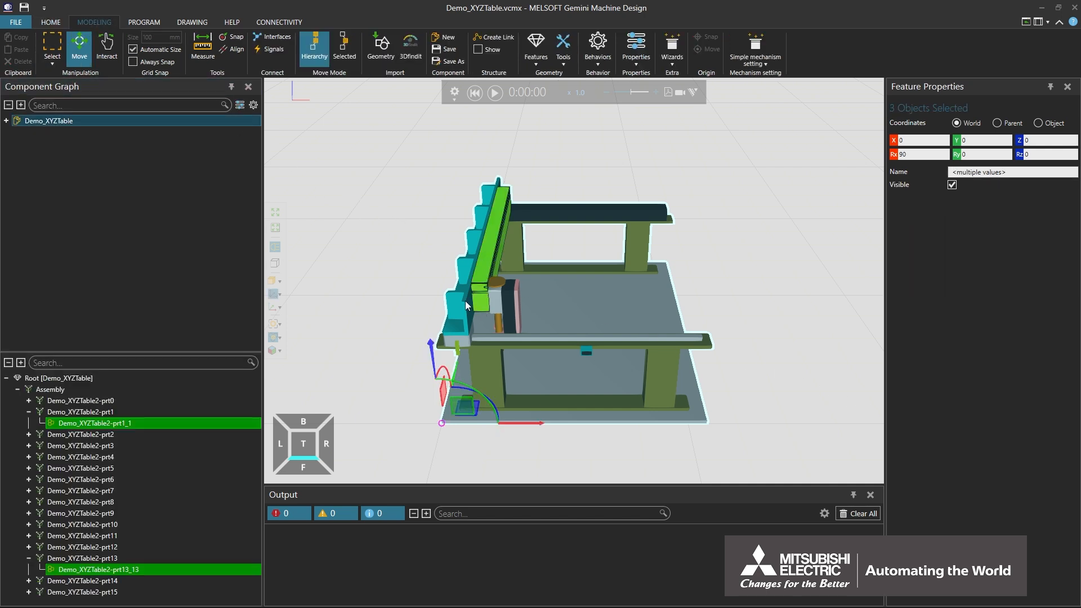
left_click(464, 342, "ctrl")
left_click(457, 349, "ctrl")
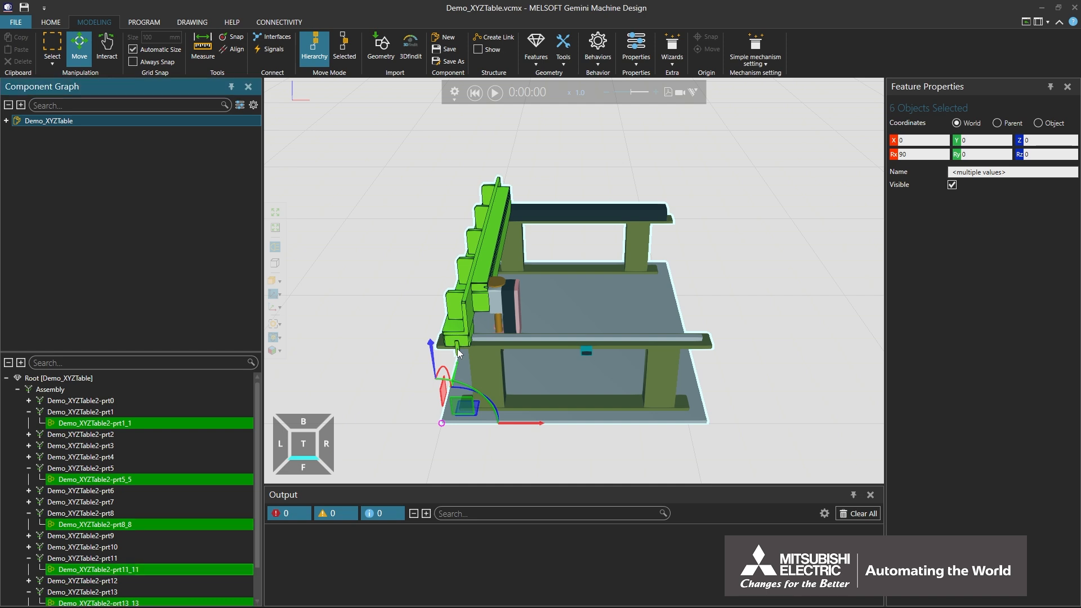
right_click(345, 310)
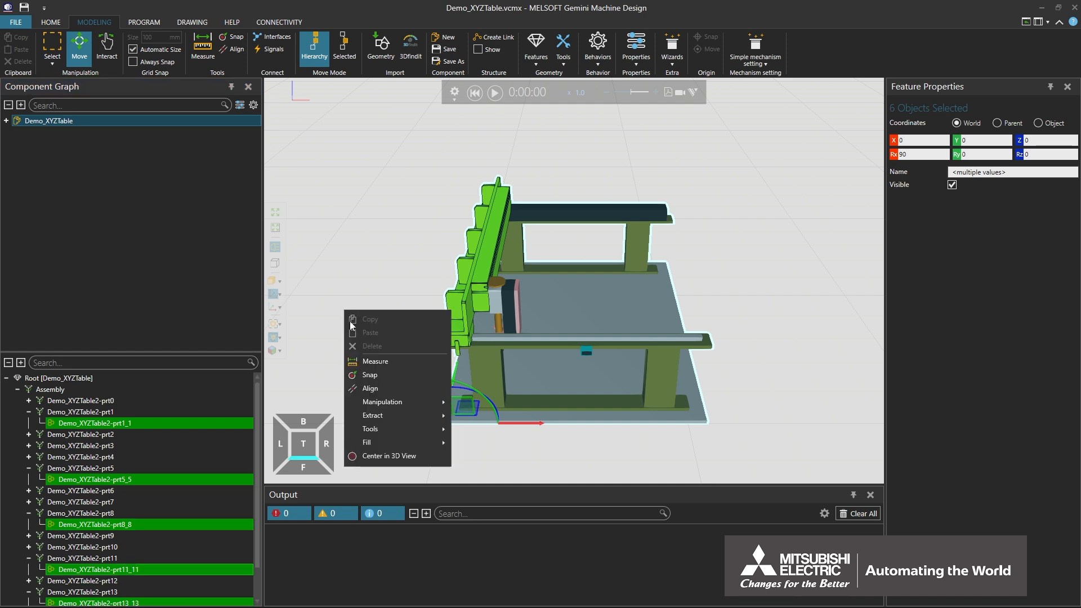
mouse_move(378, 415)
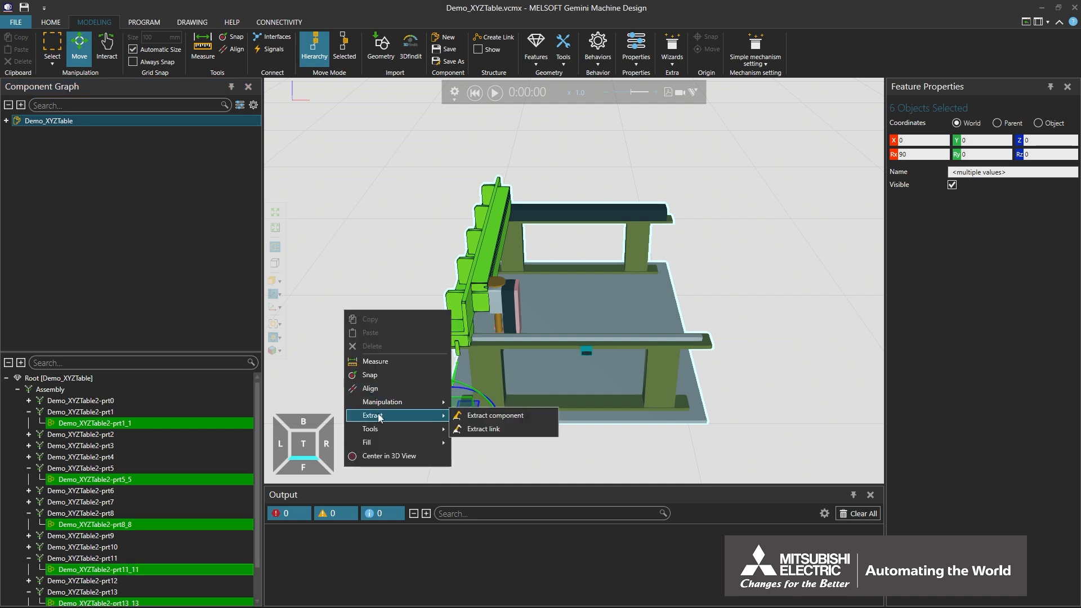
left_click(495, 430)
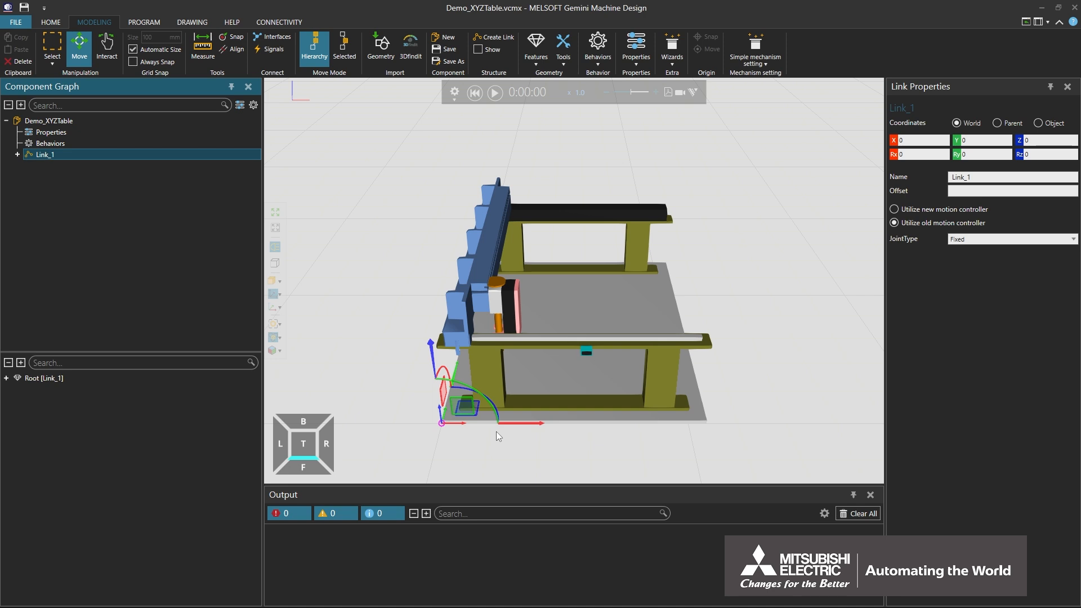
Add a MotionController behavior to the Demo_XYZTable component and create one driver in it.
left_click(135, 125)
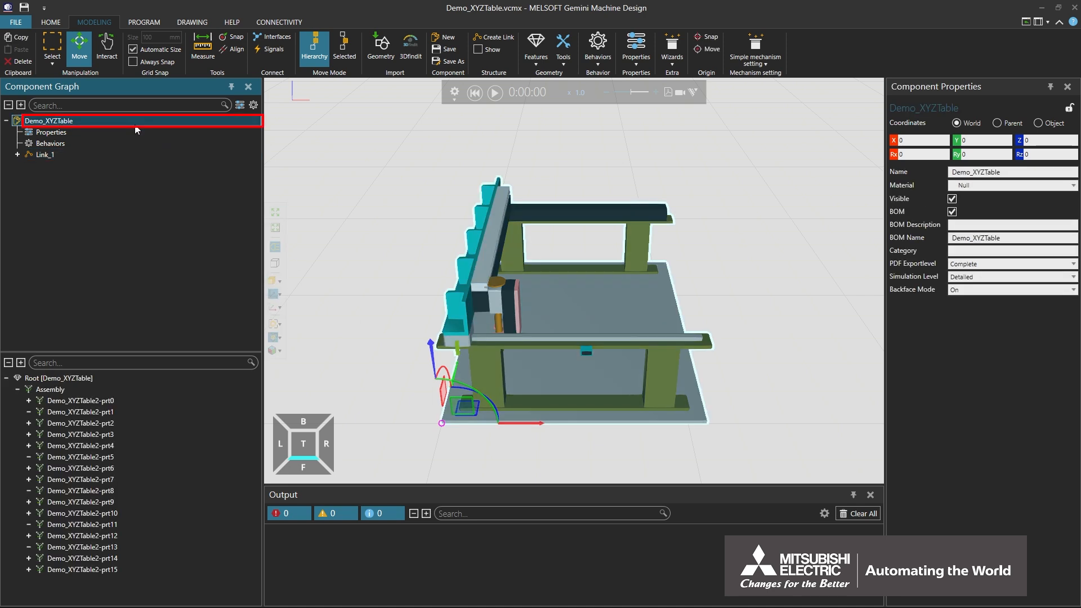
left_click(597, 51)
left_click(613, 194)
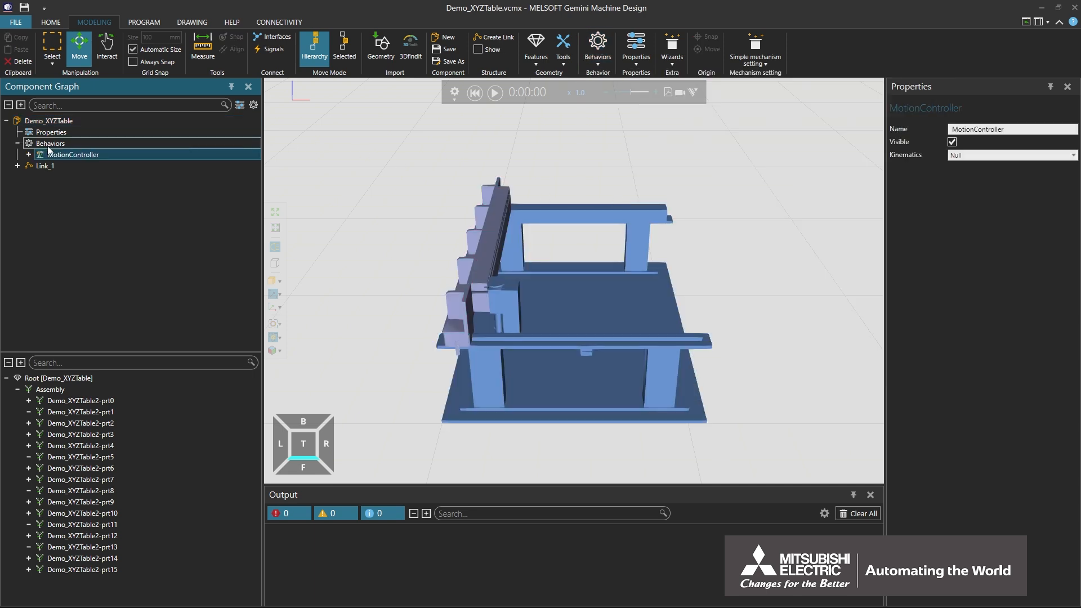
left_click(29, 153)
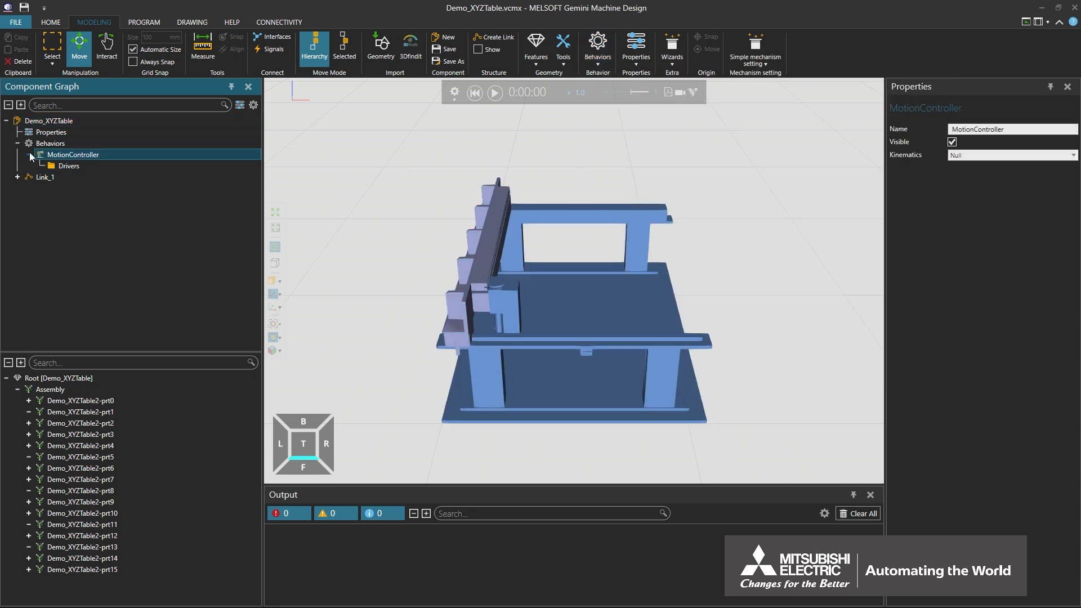
left_click(79, 167)
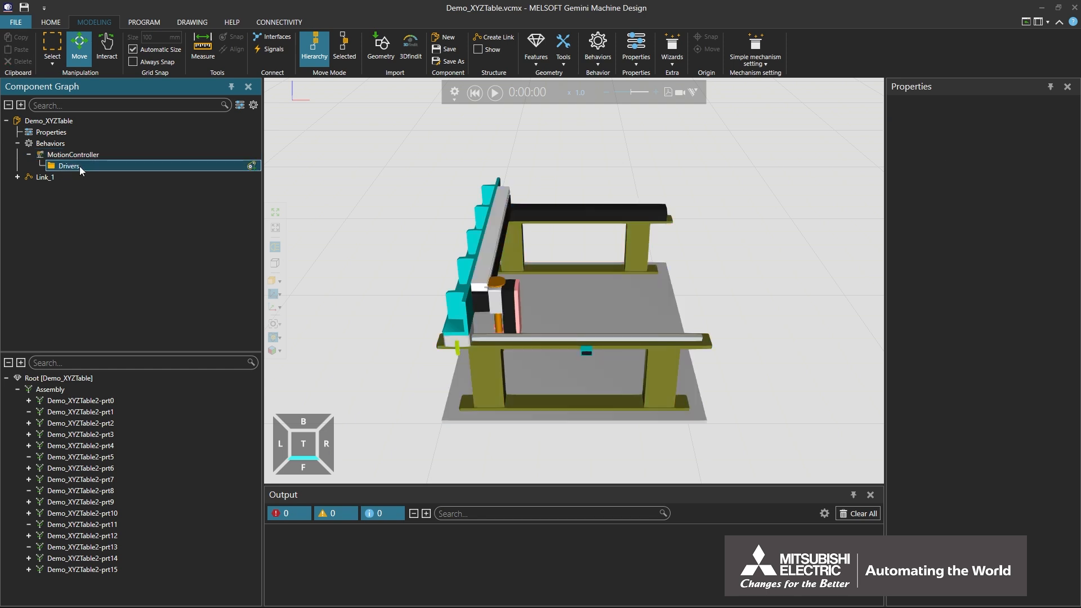
left_click(251, 166)
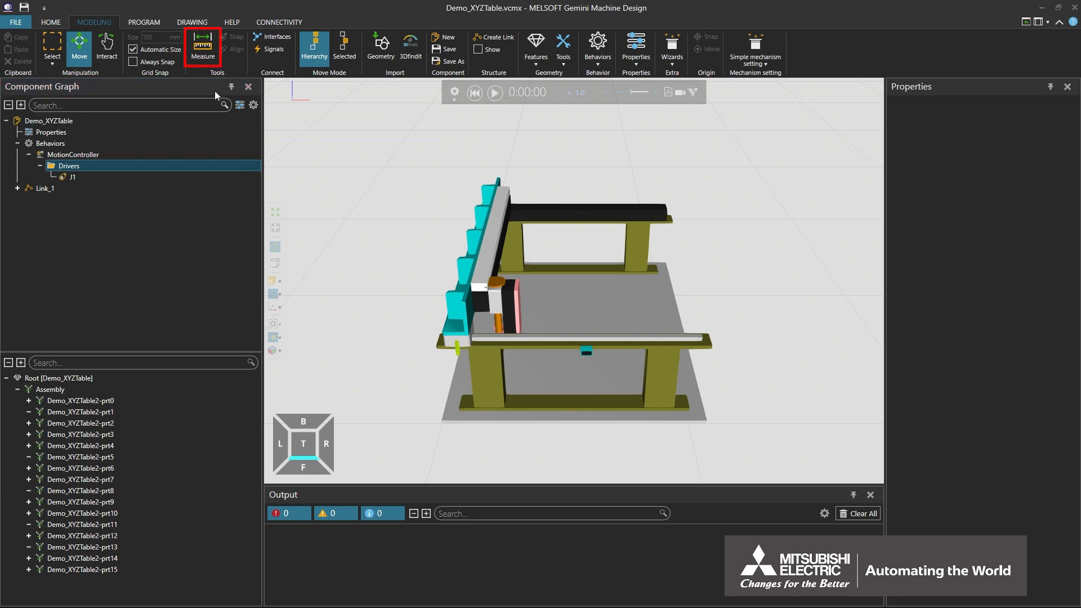
Measure the travel distance from the inner edge of the gantry's end block to the far end of the front rail.
left_click(204, 53)
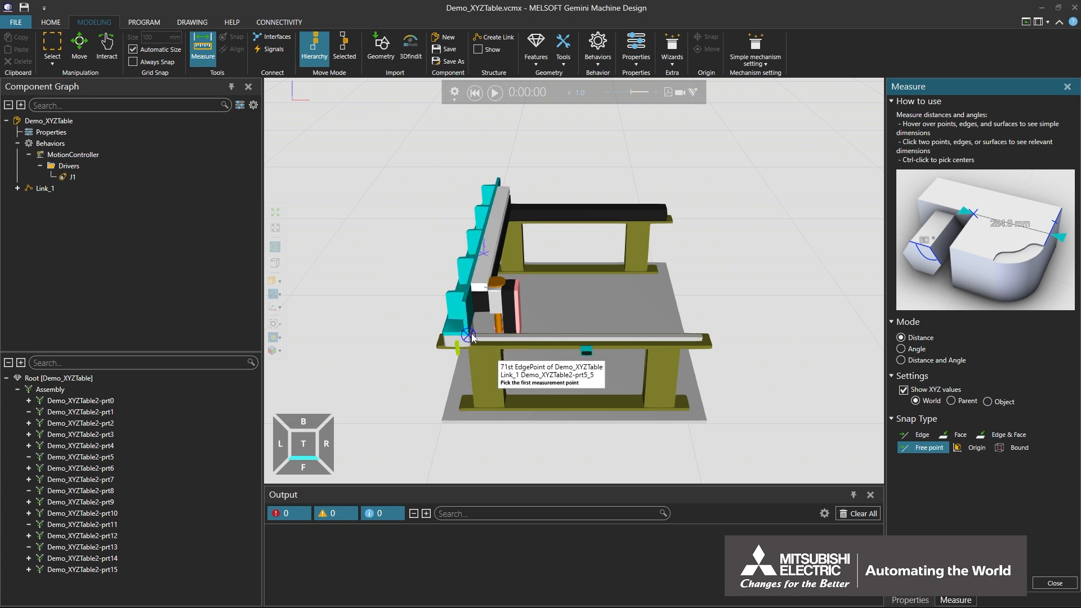
scroll(472, 339, "up", 2)
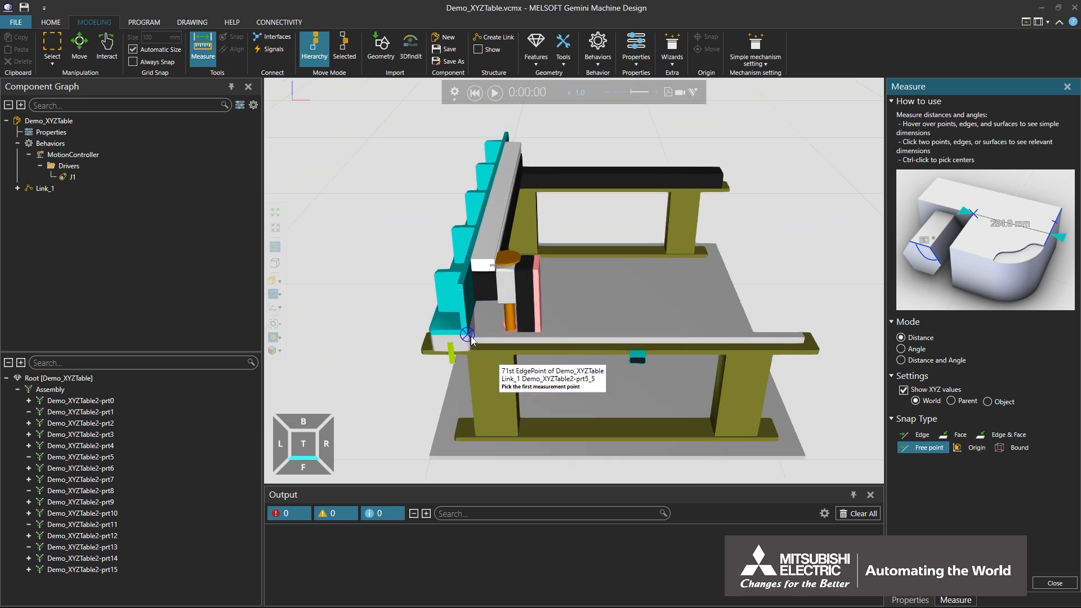
left_click(472, 338)
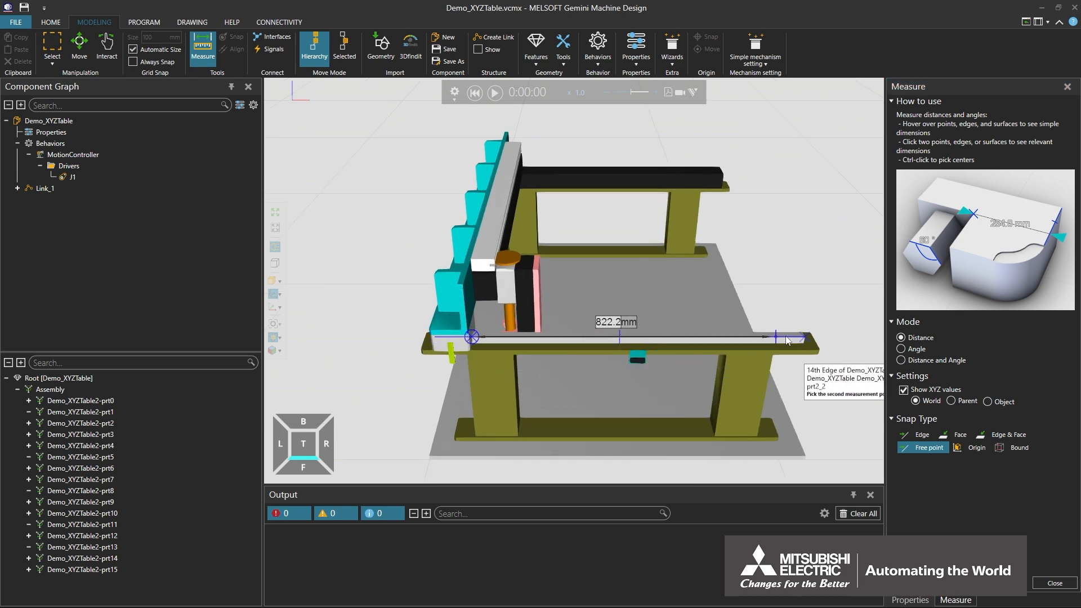
left_click(805, 339)
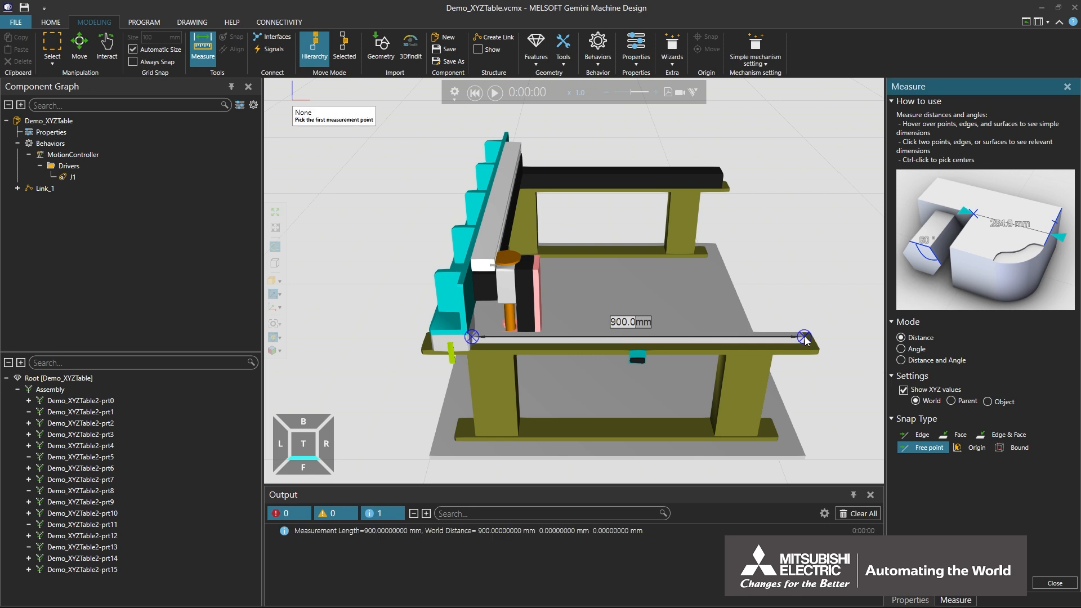
left_click(207, 53)
Set the J1 driver's MinLimit to 0 and MaxLimit to 900.
left_click(119, 173)
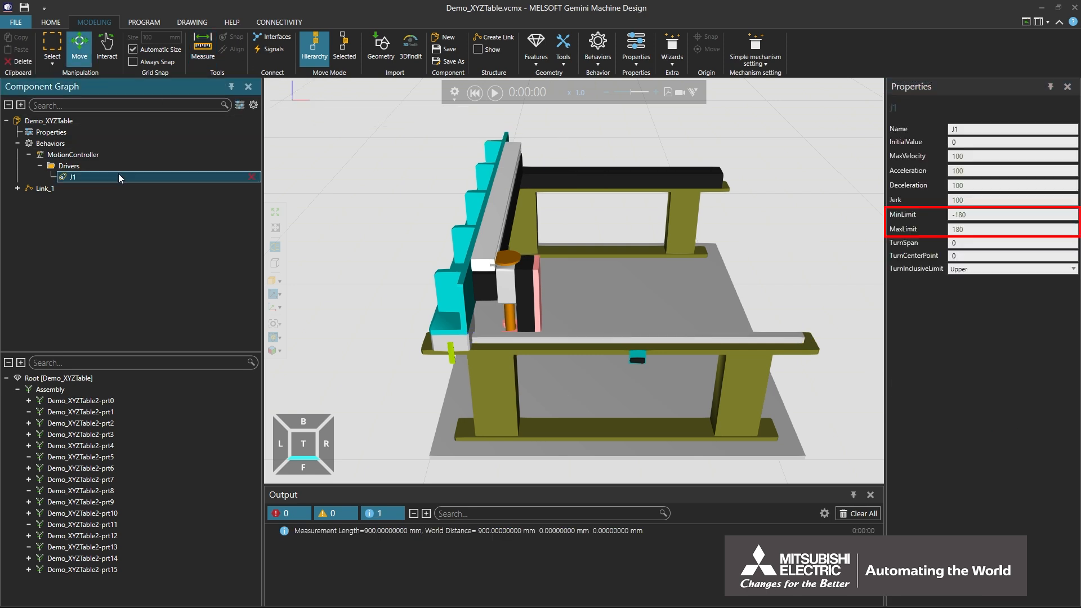
left_click(976, 213)
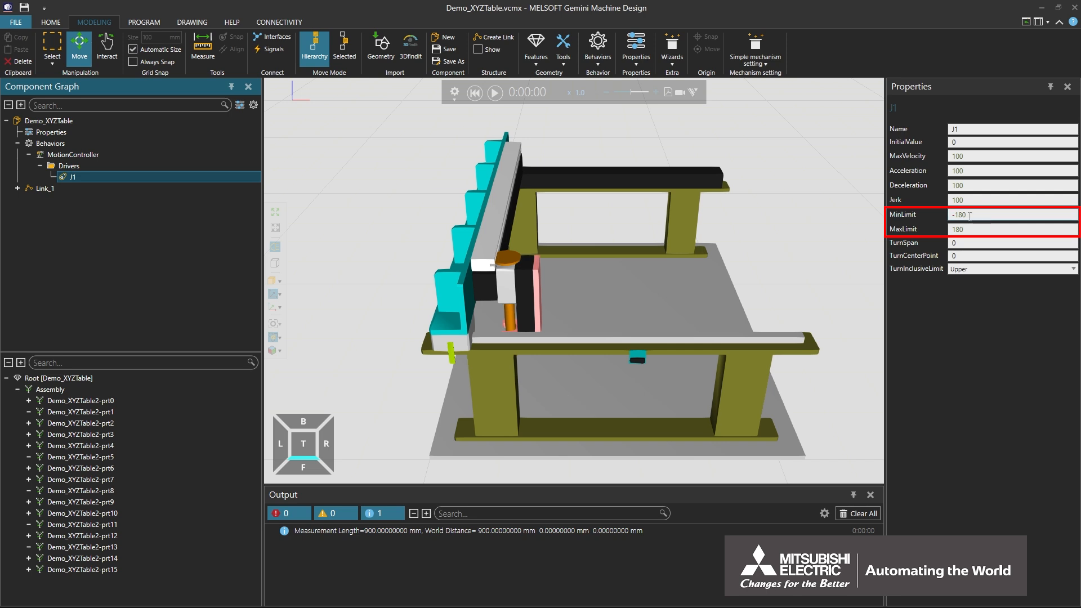
type("0")
key("Tab")
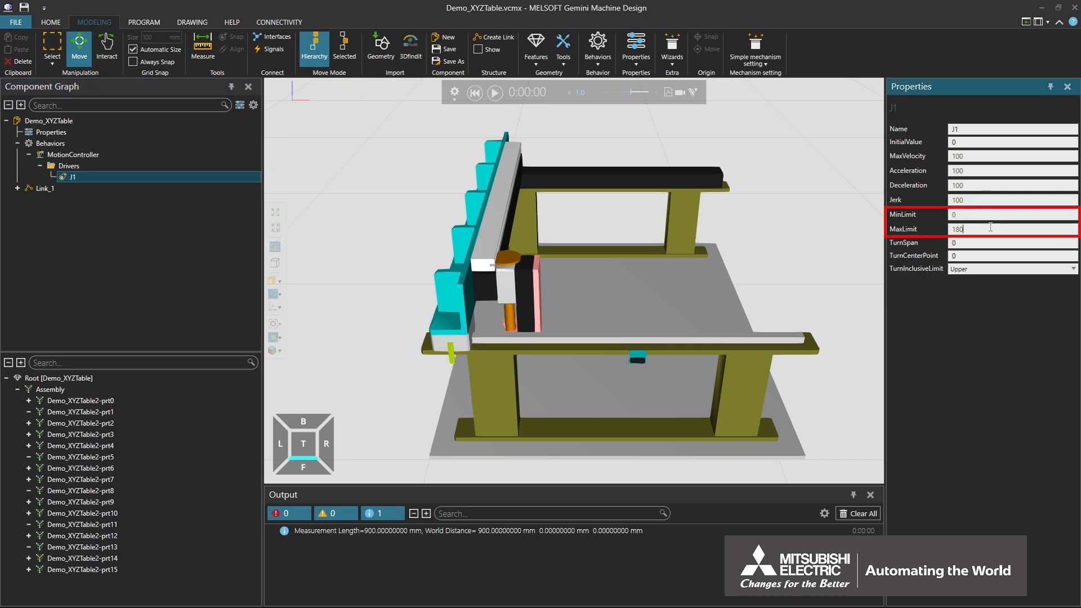
type("900")
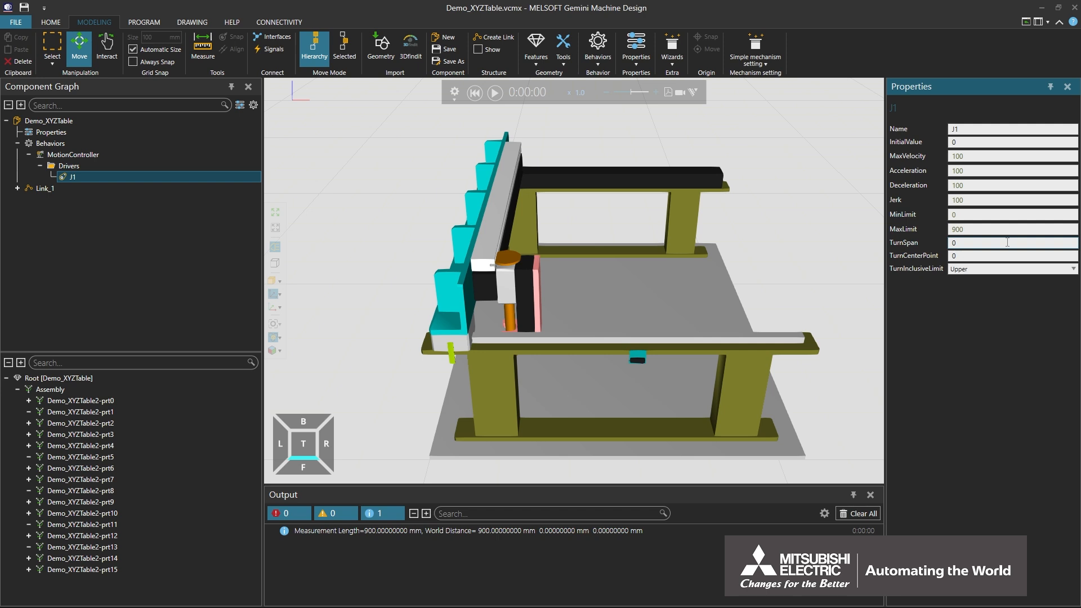
Add a prismatic joint to Link_1.
left_click(17, 189)
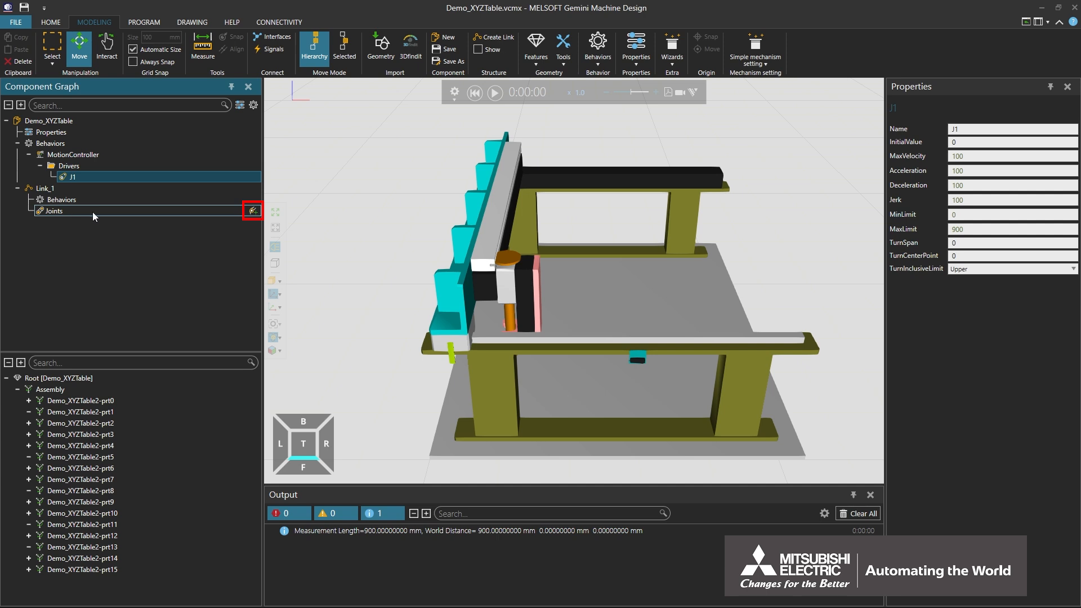
left_click(235, 212)
left_click(253, 211)
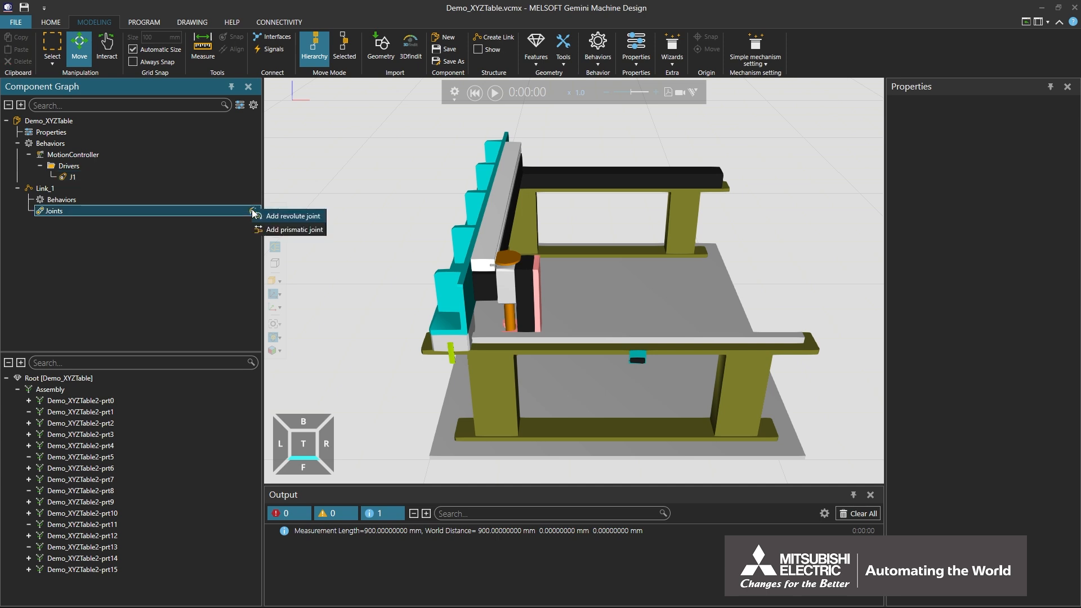
left_click(274, 229)
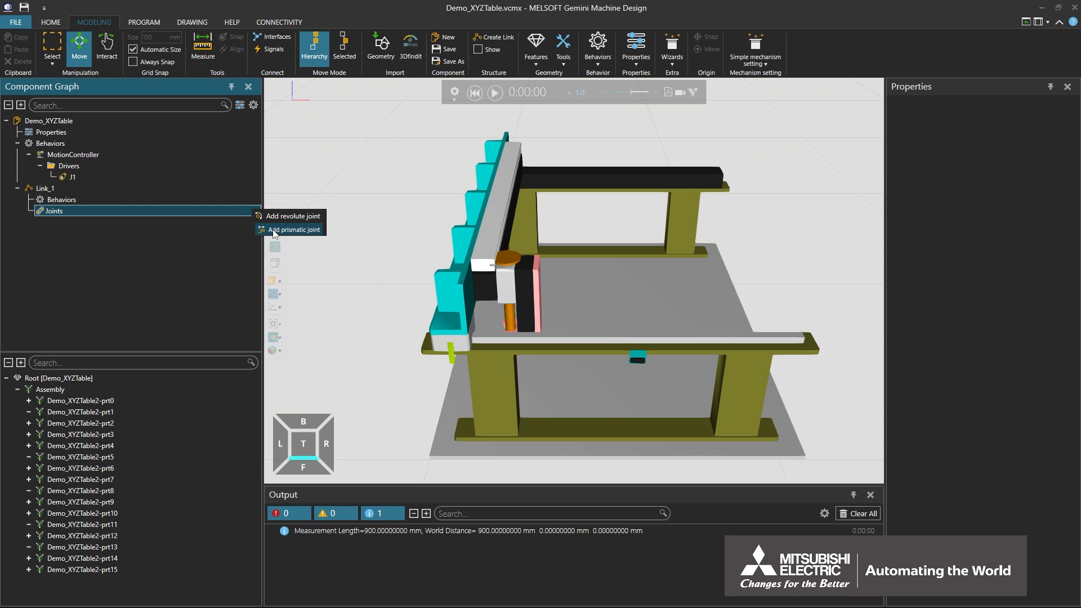
left_click(274, 230)
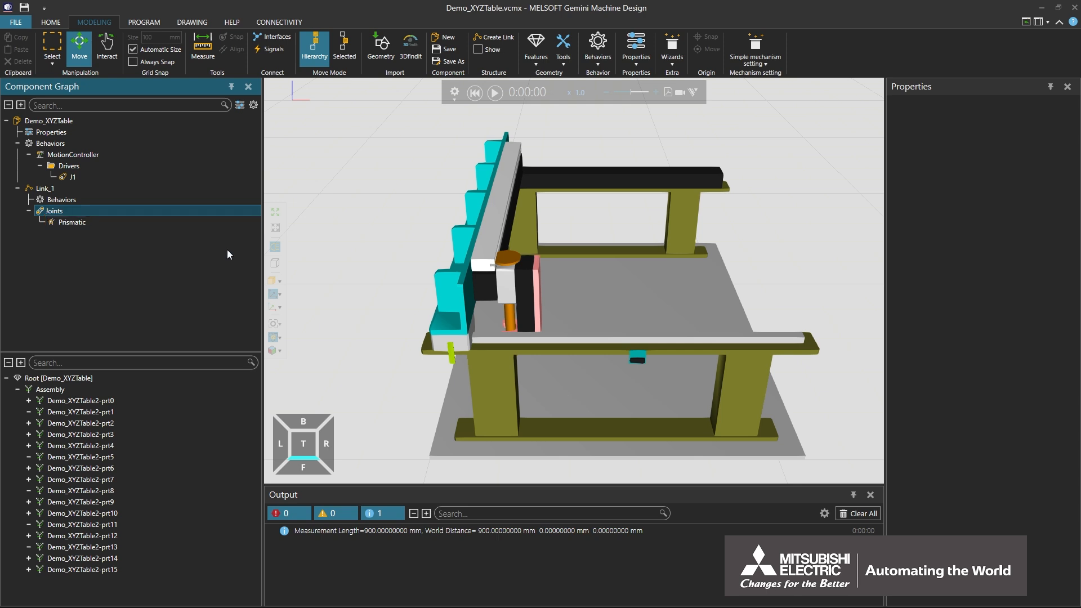
Set Link_1's prismatic joint rotation Ry to 90 so it points along the rail.
left_click(168, 189)
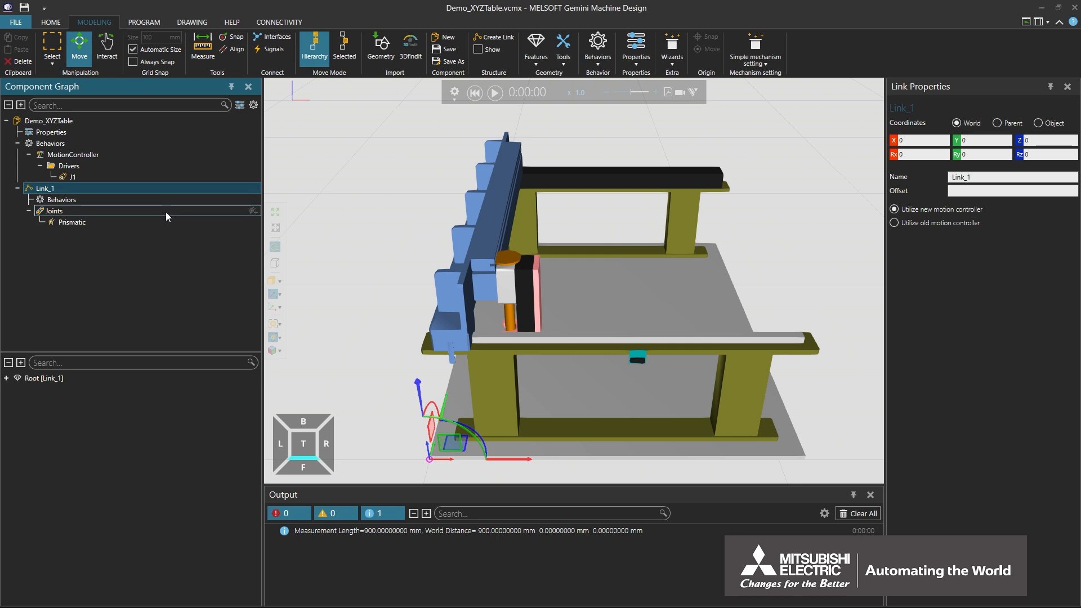
left_click(165, 222)
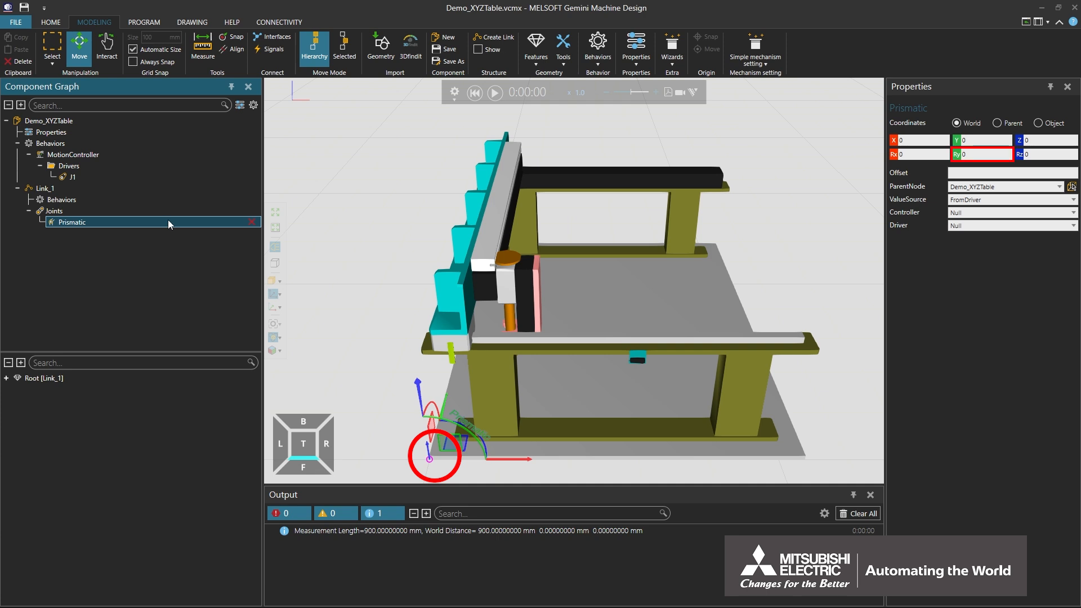
left_click(966, 154)
key("BackSpace")
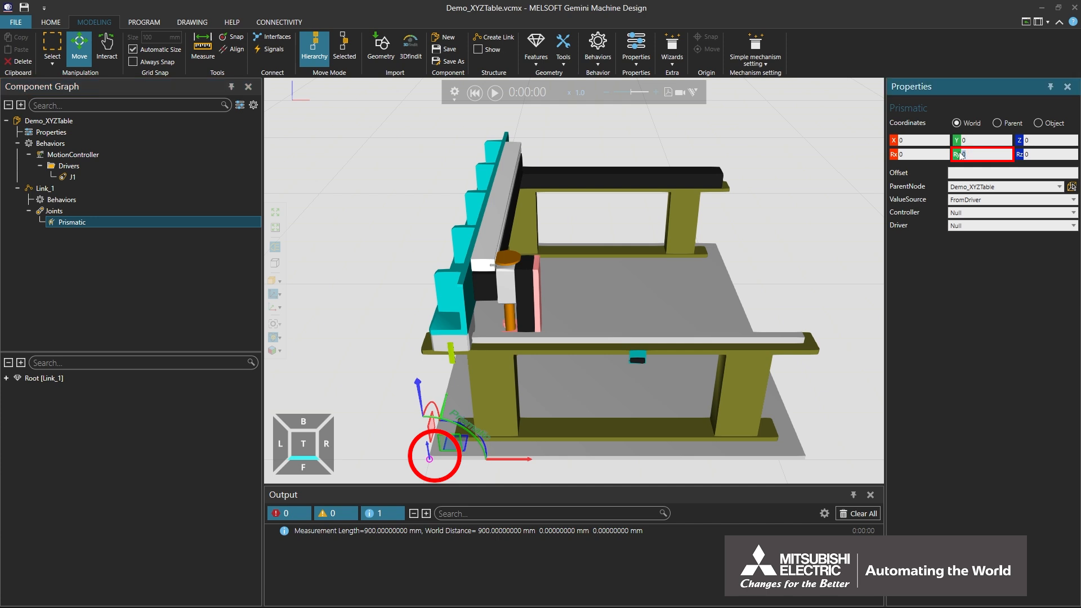
type("90")
key("Return")
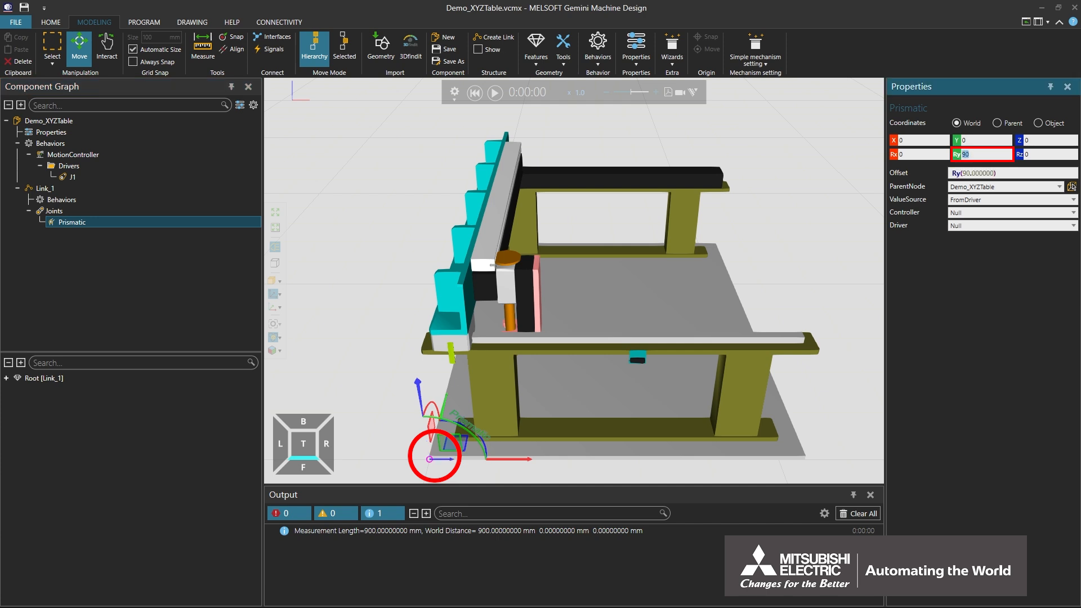
Assign MotionController as the prismatic joint's controller and J1 as its driver.
left_click(978, 201)
left_click(979, 209)
left_click(979, 216)
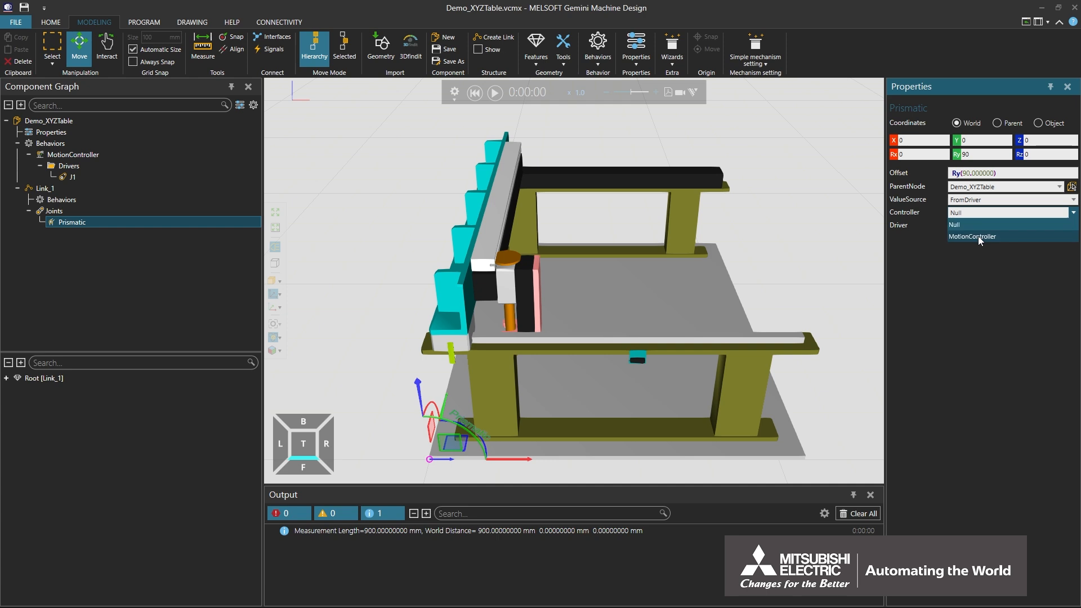
left_click(979, 237)
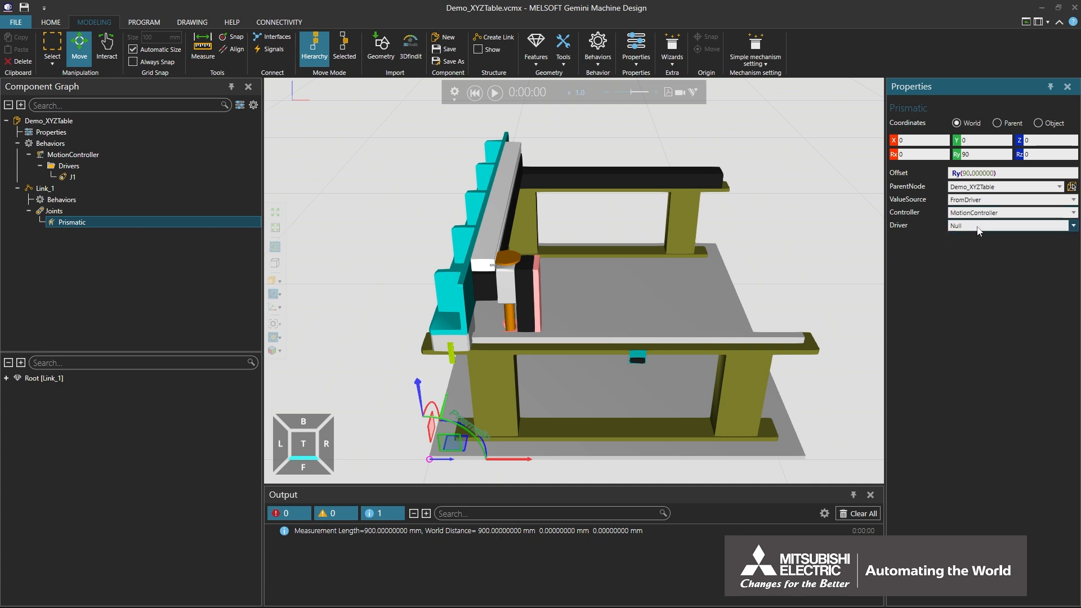
left_click(978, 231)
left_click(977, 250)
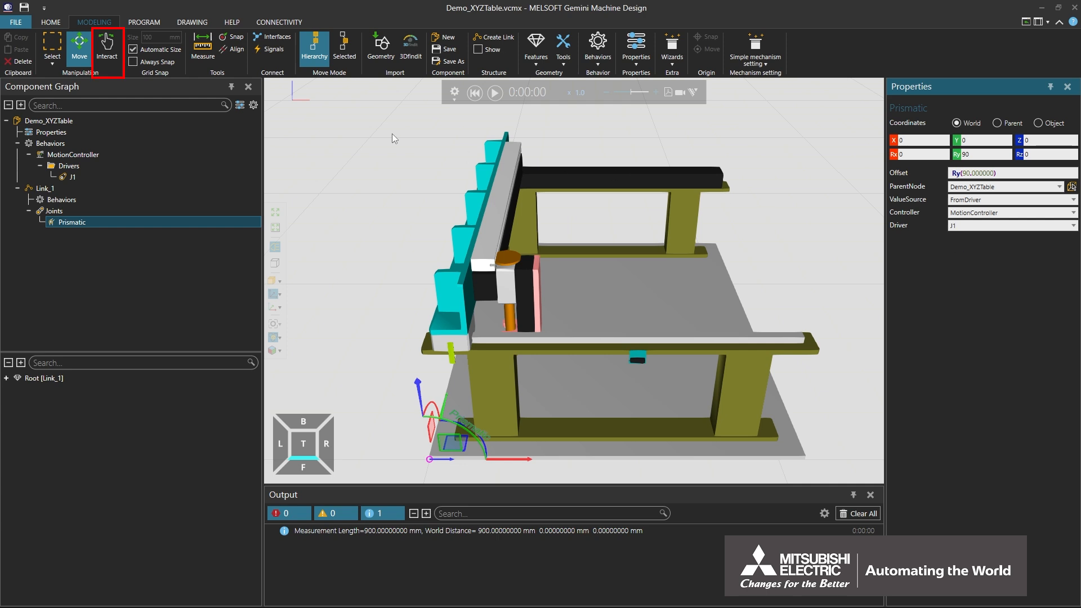
Test the gantry's travel along the rail with Interact, check its J1 value, and reset the simulation.
left_click(111, 59)
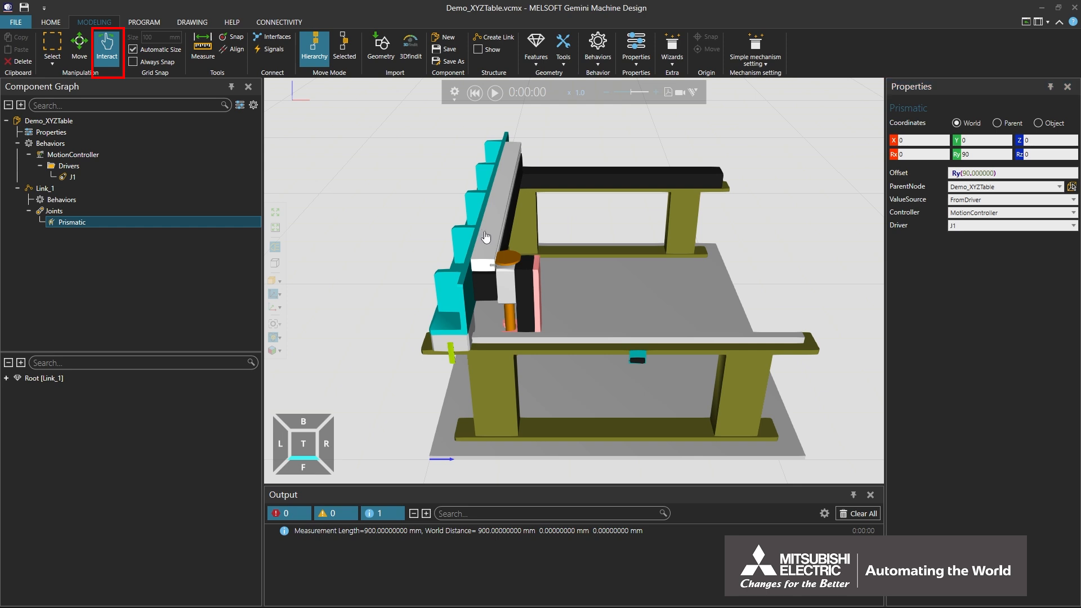
left_click_drag(485, 236, 708, 254)
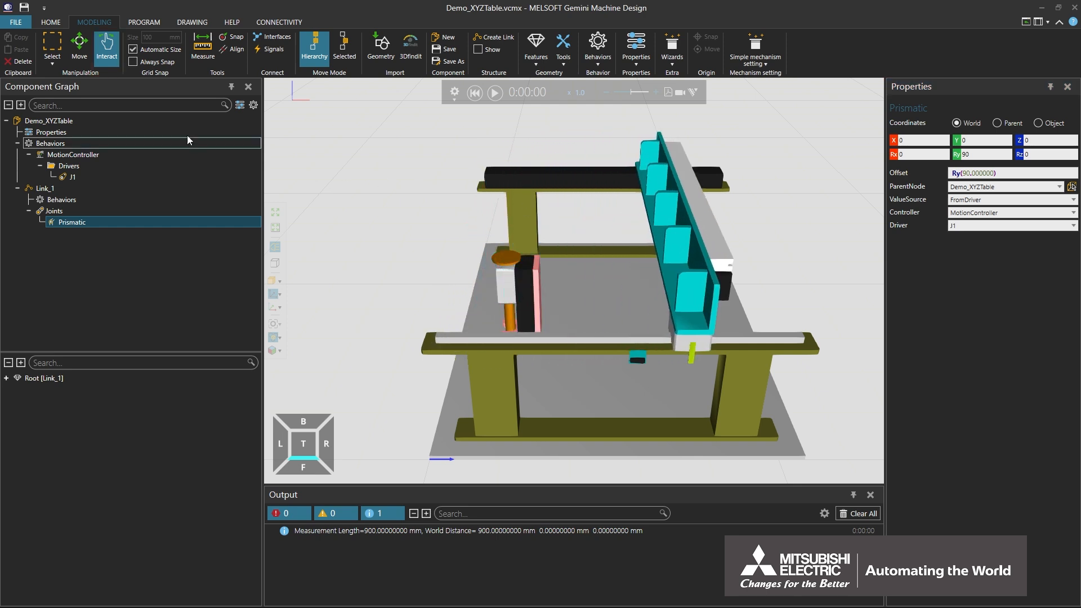
left_click(97, 120)
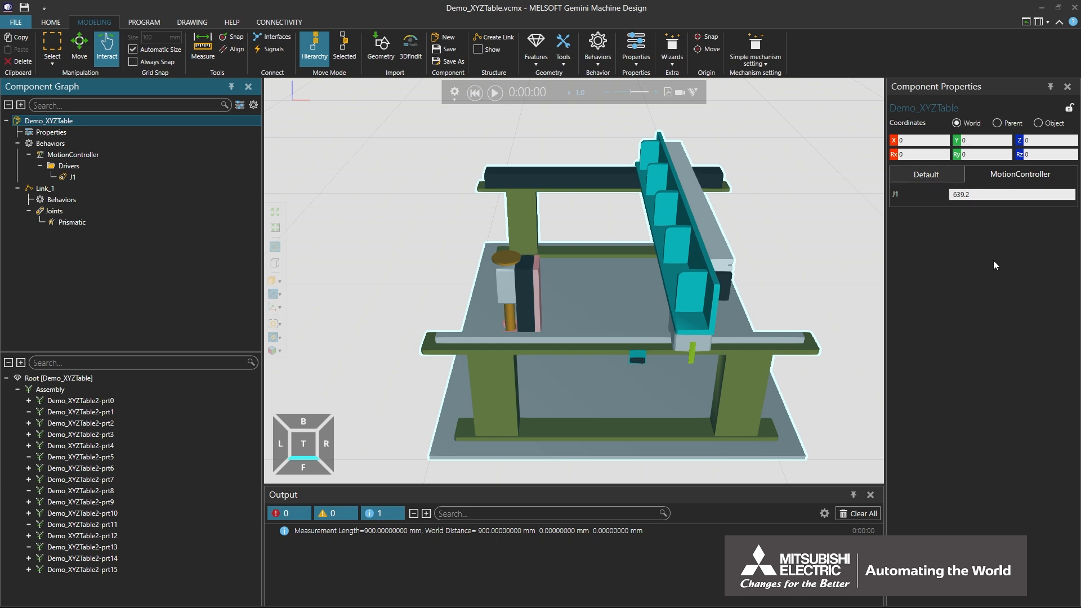
left_click_drag(688, 223, 850, 221)
left_click(474, 93)
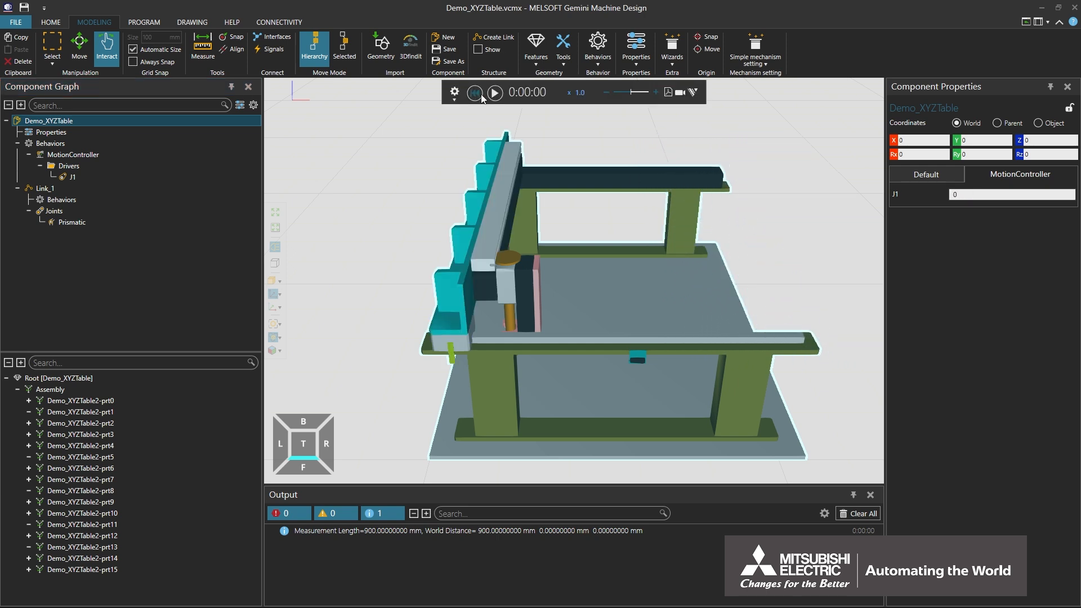
Enable Stop at Limits, then test the gantry's travel to the far end of the rail and reset the simulation.
left_click(151, 22)
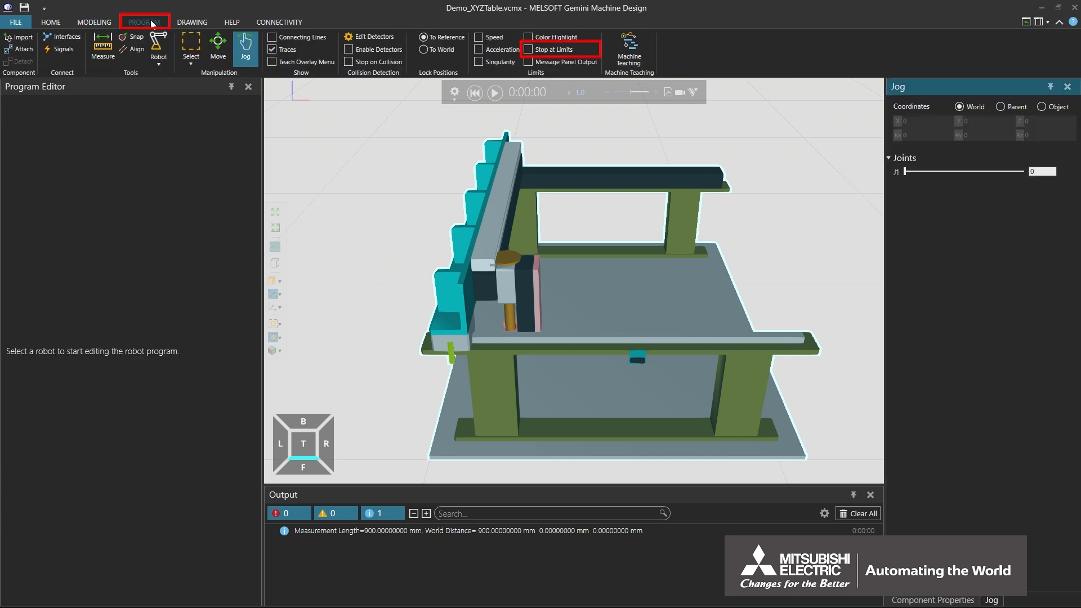
left_click(533, 50)
left_click(104, 22)
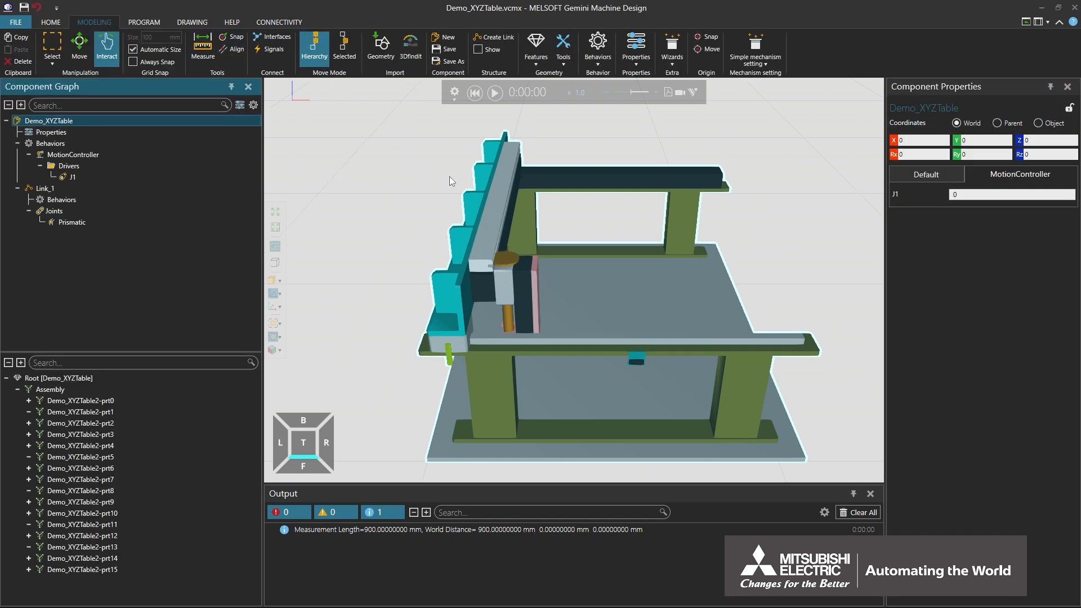
left_click_drag(490, 216, 881, 225)
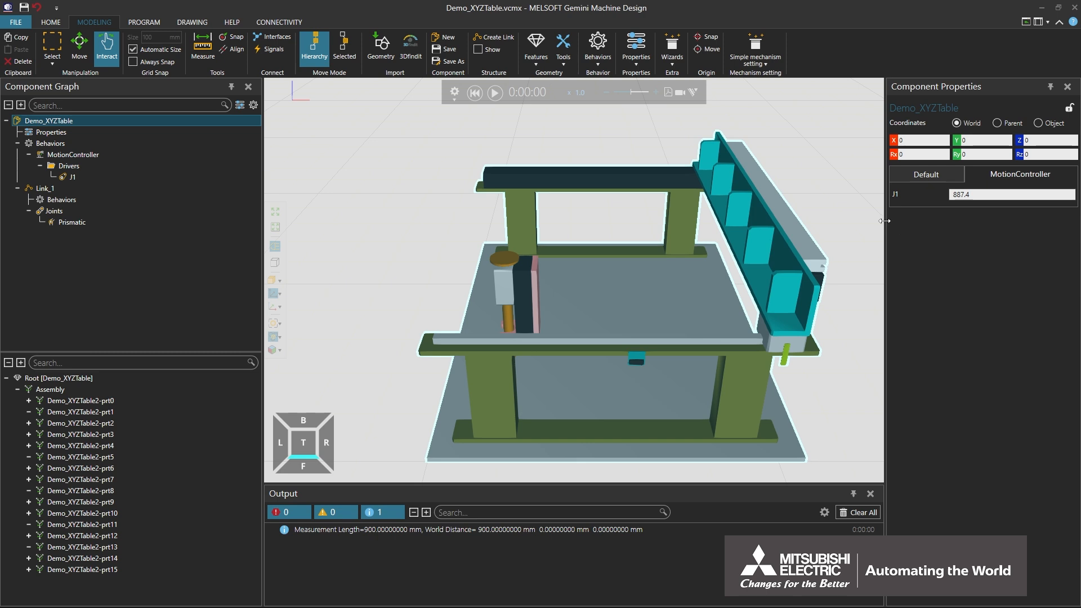
left_click(475, 93)
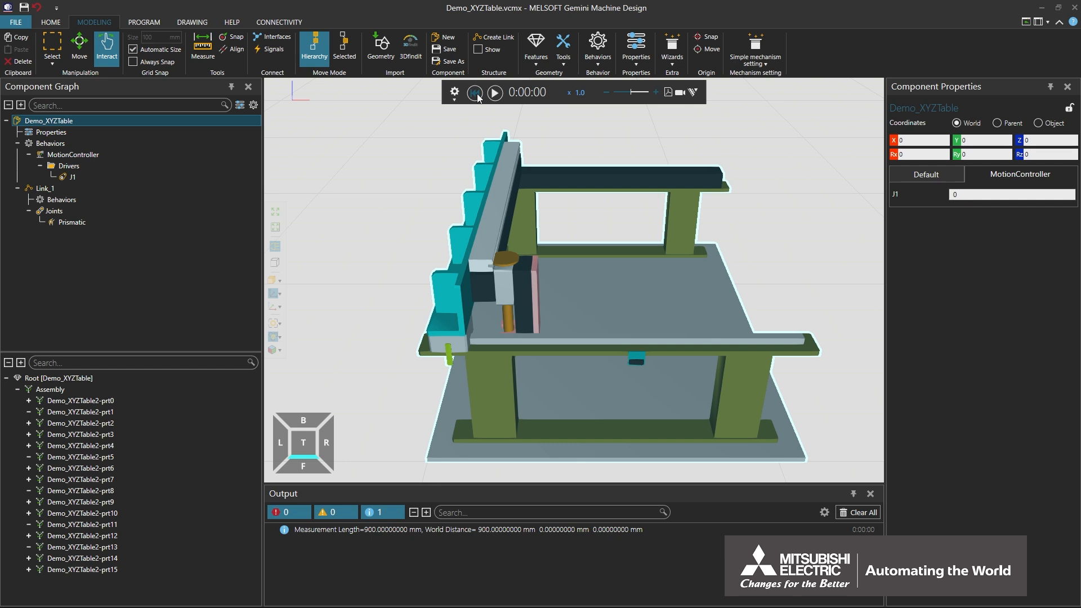
Extract the grey block and the adjacent black column beside the gantry beam together as a new link.
left_click(508, 289)
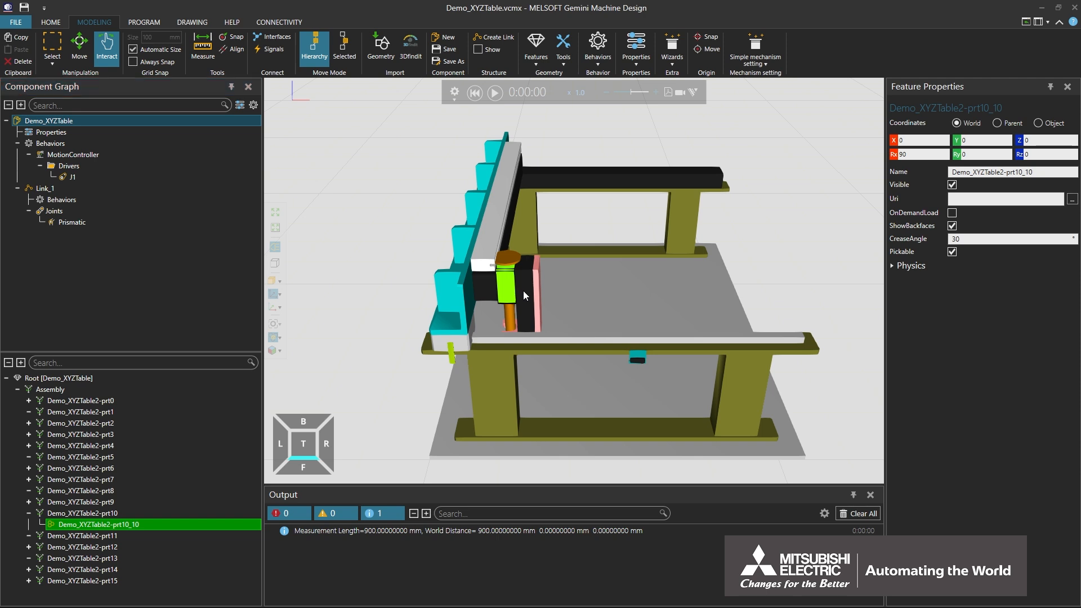
left_click(522, 290, "ctrl")
right_click(522, 290)
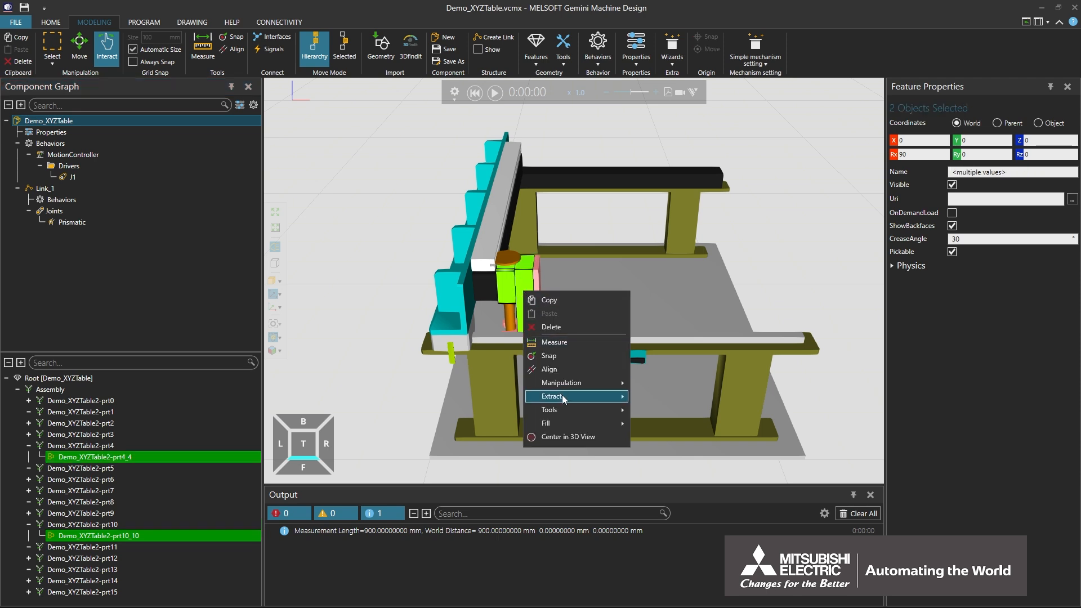
mouse_move(563, 396)
left_click(672, 411)
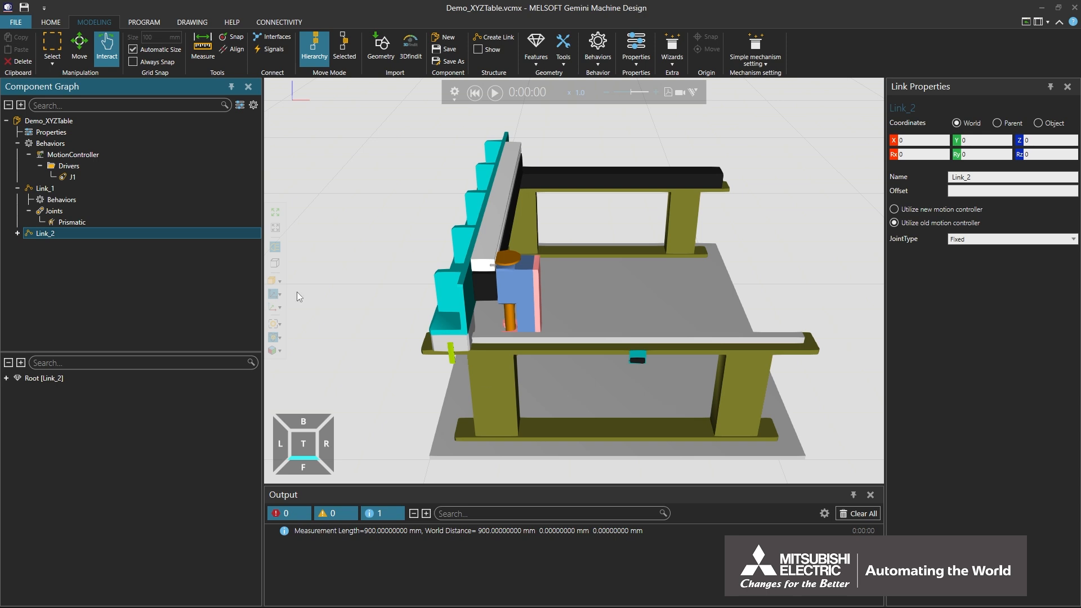
Add a second driver to MotionController and set its MinLimit to 0 and MaxLimit to 900.
left_click(74, 166)
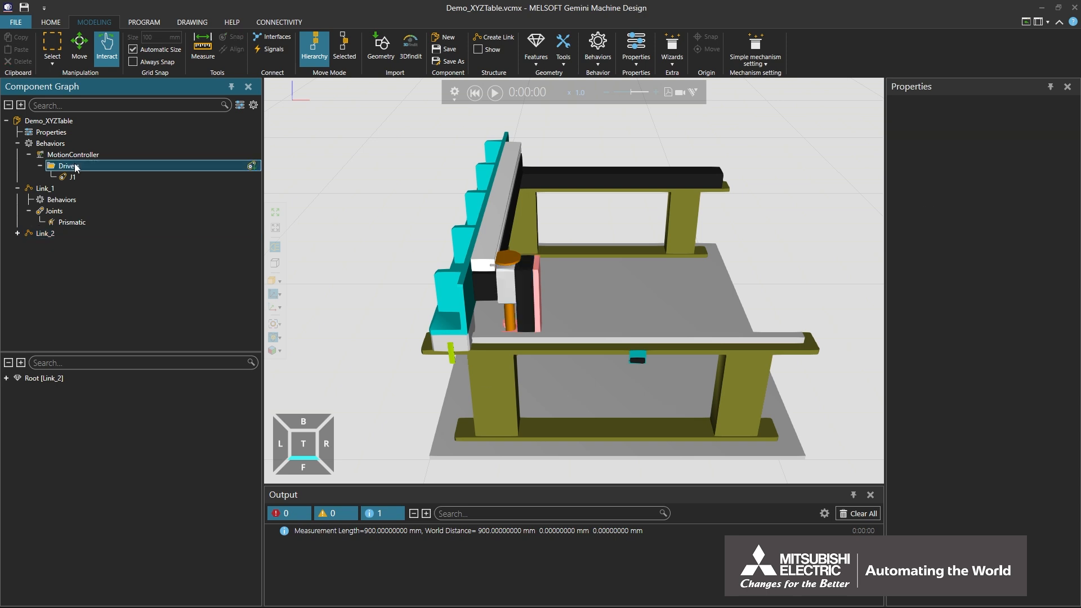
left_click(251, 166)
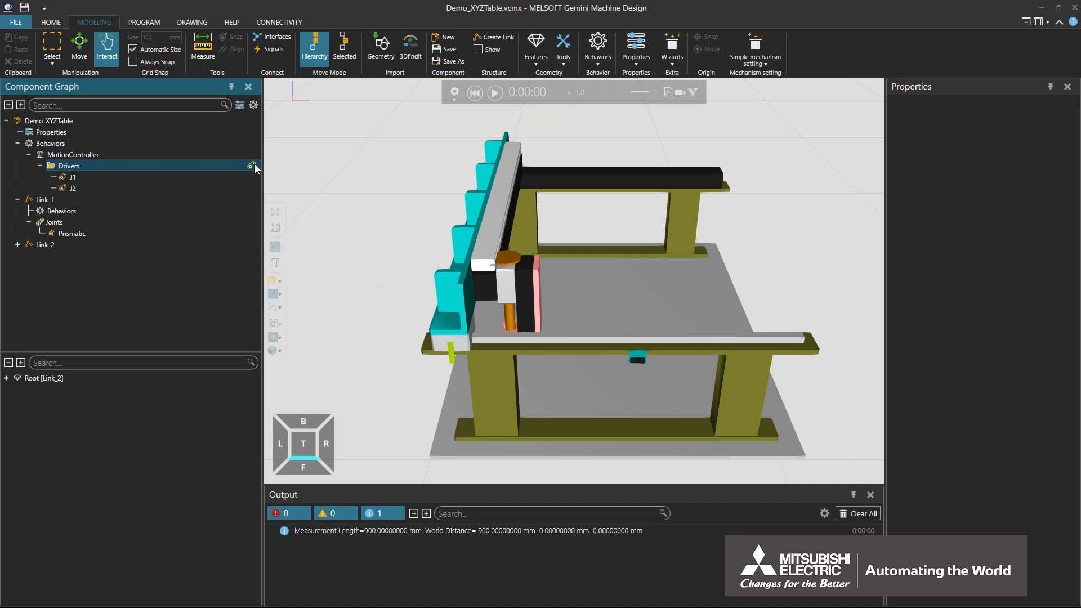
left_click(185, 188)
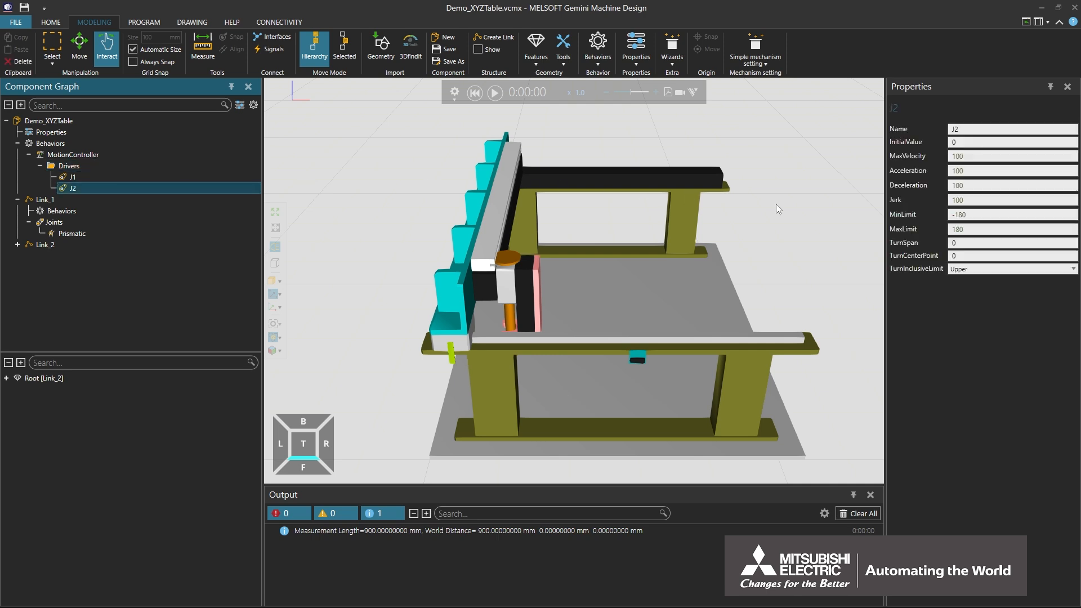
left_click(962, 214)
left_click_drag(962, 214, 950, 214)
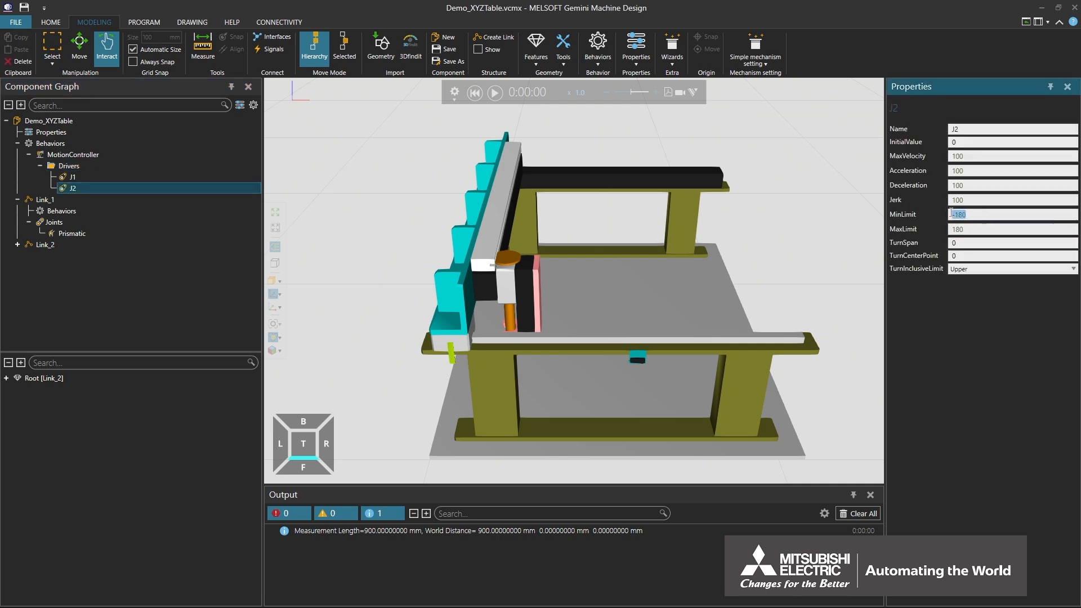
type("0")
left_click(950, 228)
Add a prismatic joint to Link_2.
left_click(18, 245)
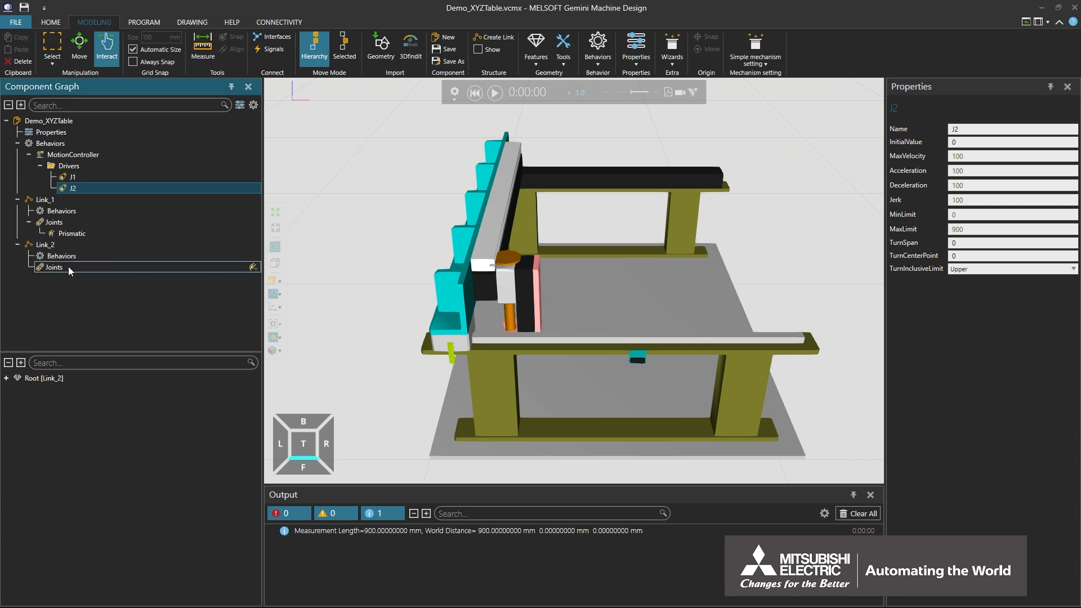
left_click(69, 265)
left_click(252, 268)
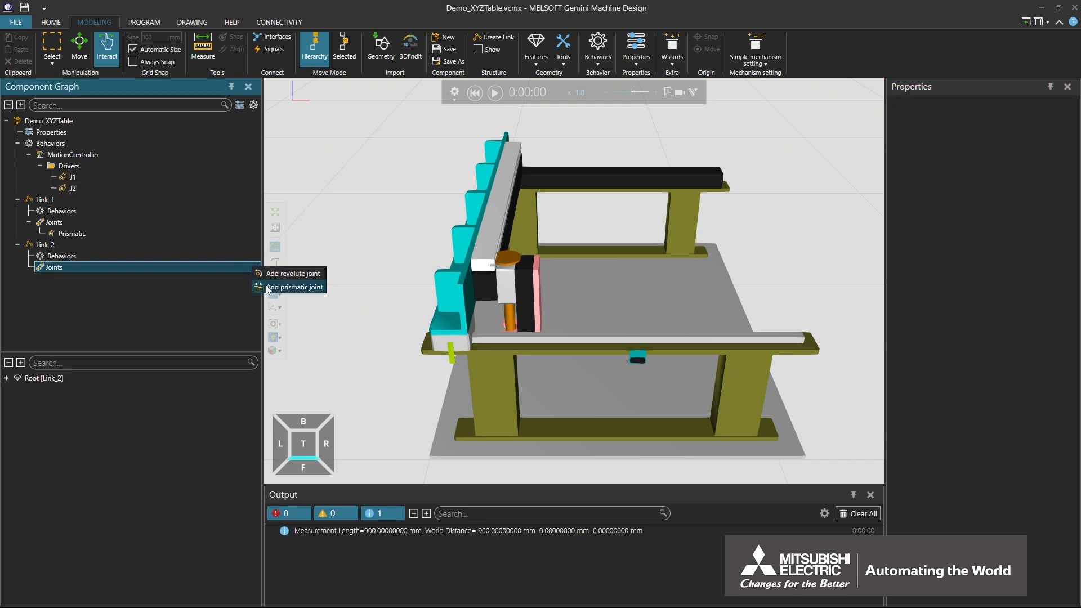
left_click(265, 285)
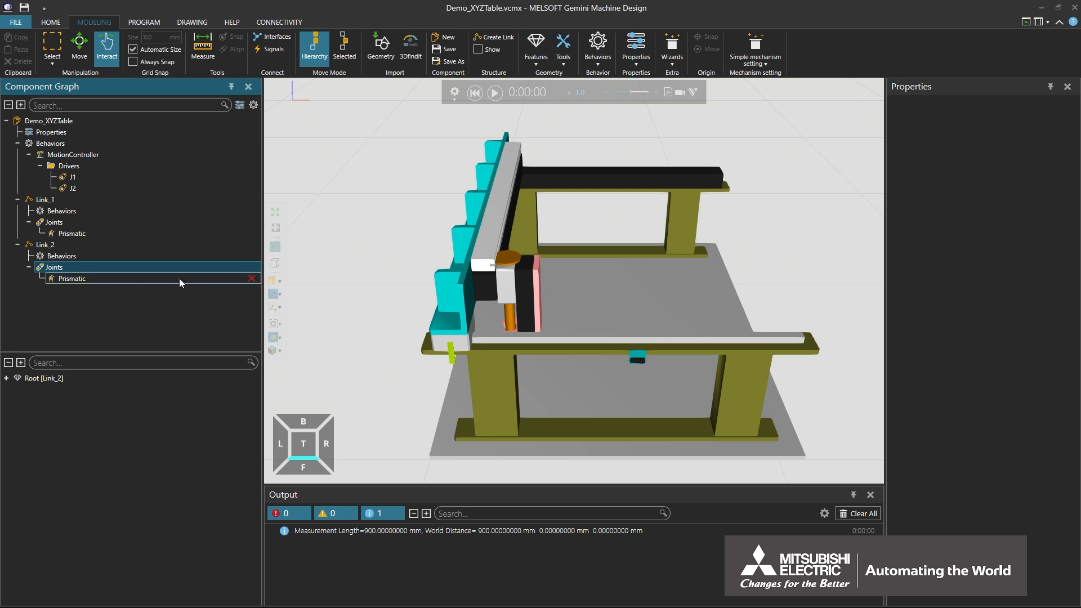
Set the rotation Rx of Link_2's prismatic joint to -90 so it points along the gantry beam.
left_click(179, 279)
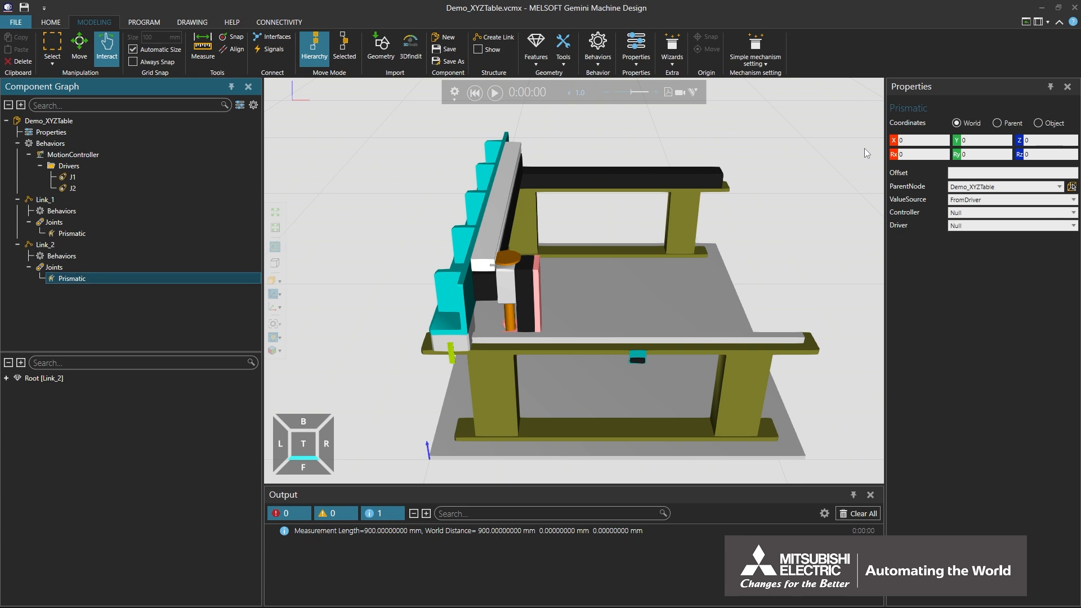
left_click(900, 155)
type("-90")
key("Return")
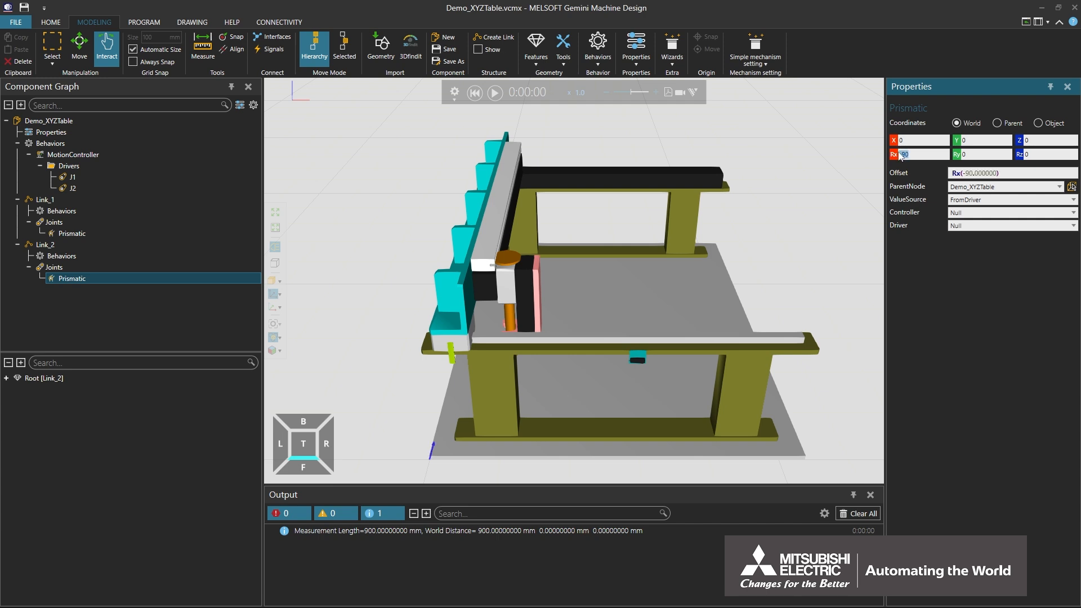
Assign MotionController as the controller of Link_2's prismatic joint and J2 as its driver.
left_click(977, 213)
left_click(974, 237)
left_click(972, 228)
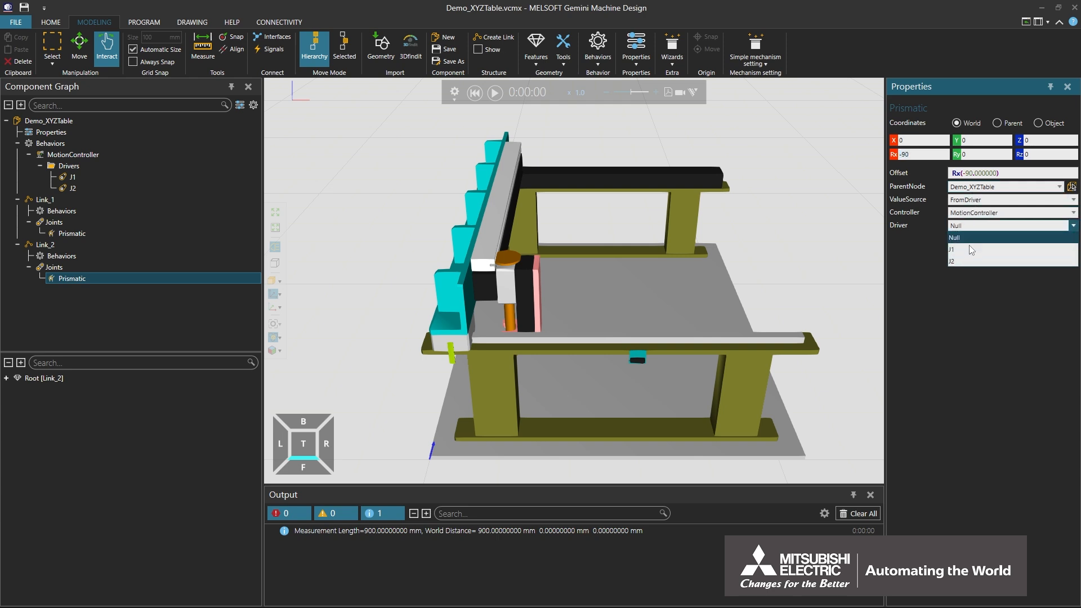
left_click(968, 259)
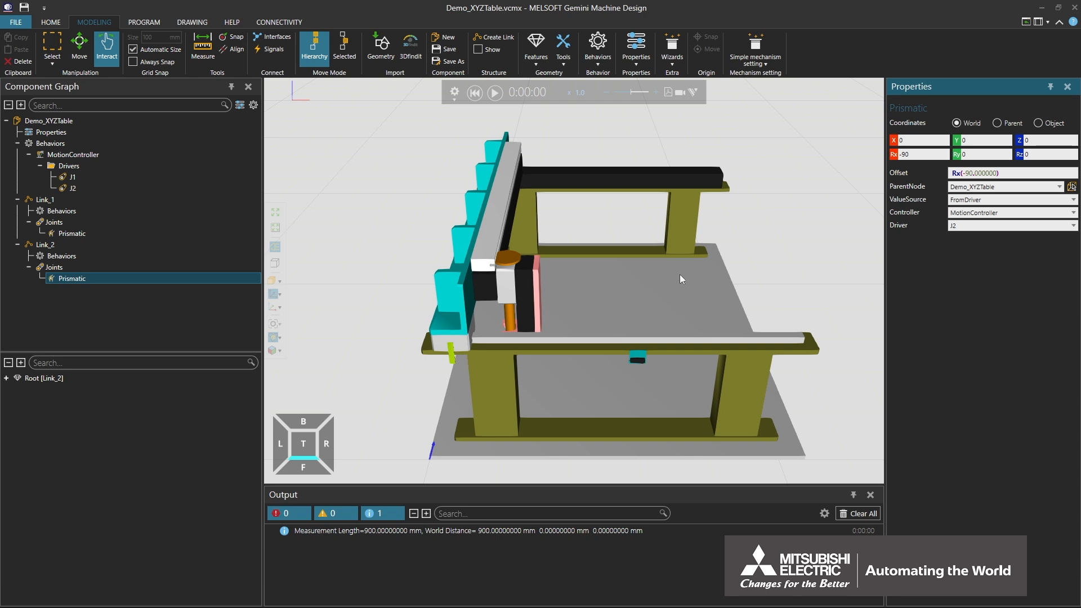
Test the carriage's and the gantry's movement interactively from an angled view, and reset the simulation.
right_click_drag(681, 276, 653, 278)
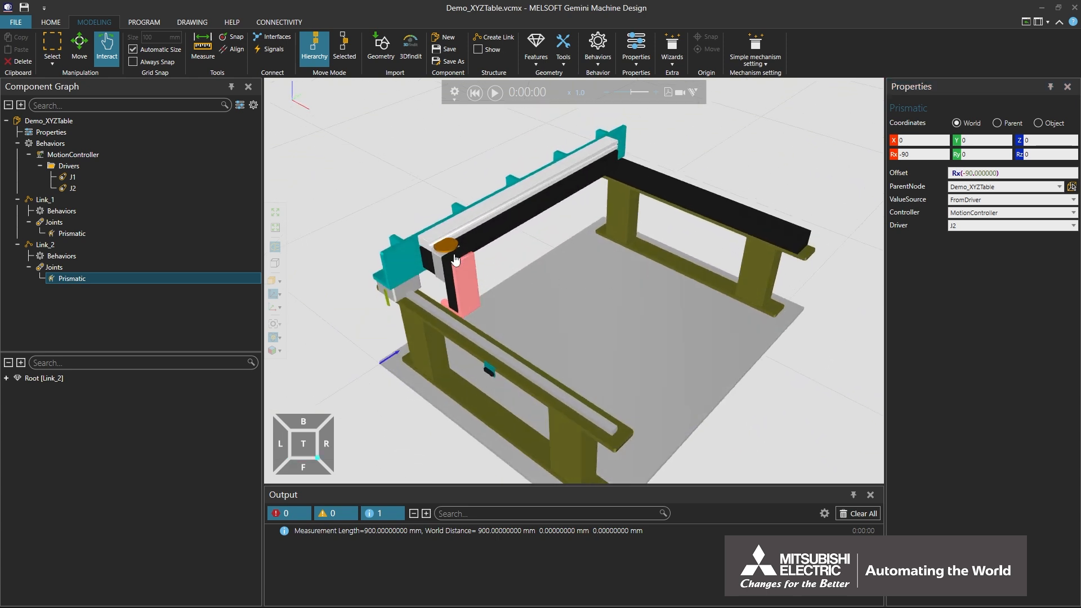
left_click_drag(473, 257, 459, 281)
left_click_drag(411, 260, 527, 361)
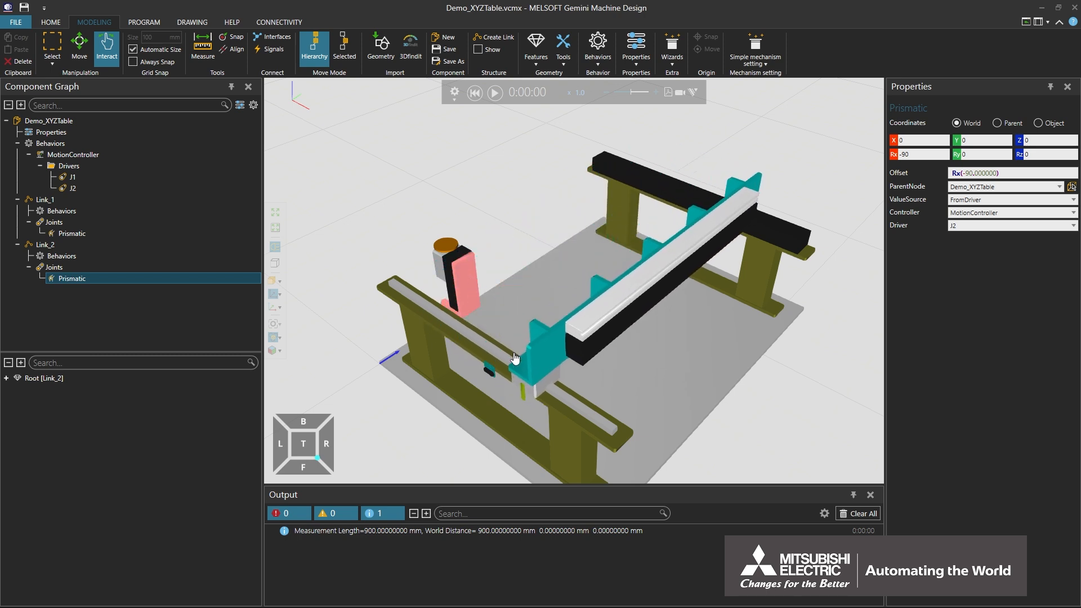
left_click(475, 93)
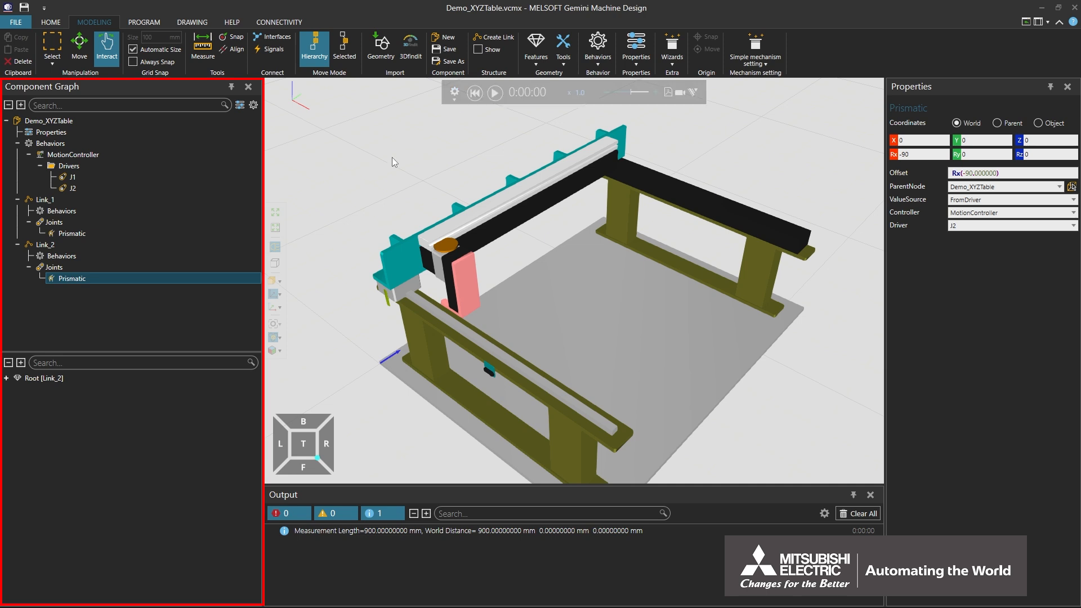
Make Link_2 a child of Link_1, then test the carriage's and gantry's combined movement and reset the simulation.
left_click(180, 246)
left_click_drag(179, 245, 191, 200)
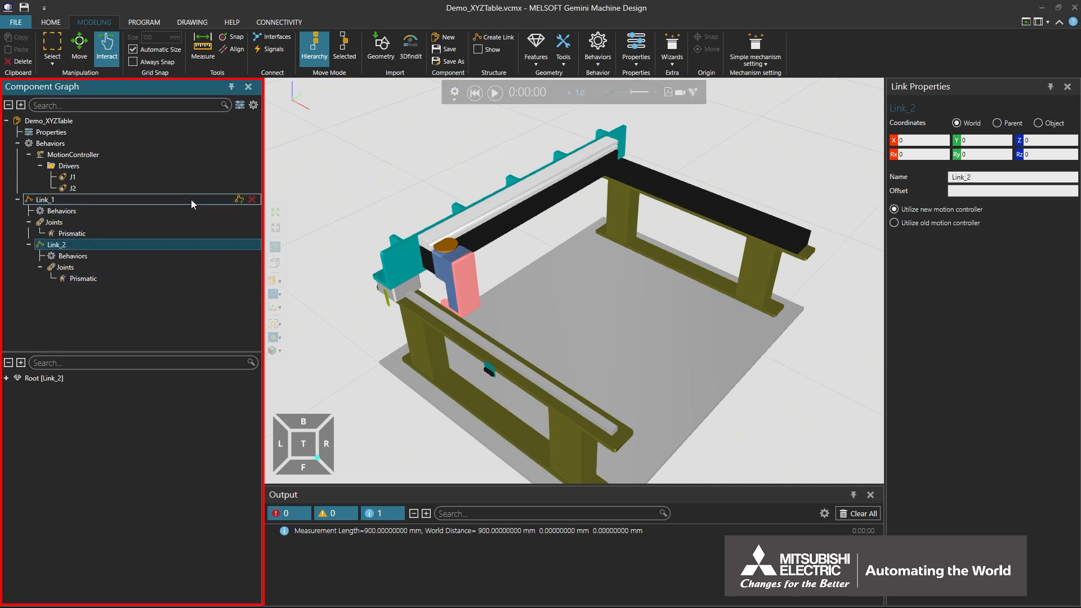
mouse_move(455, 263)
left_mouse_down()
mouse_move(523, 239)
mouse_move(591, 194)
mouse_move(459, 267)
mouse_move(625, 338)
mouse_move(473, 254)
mouse_move(466, 232)
left_mouse_up()
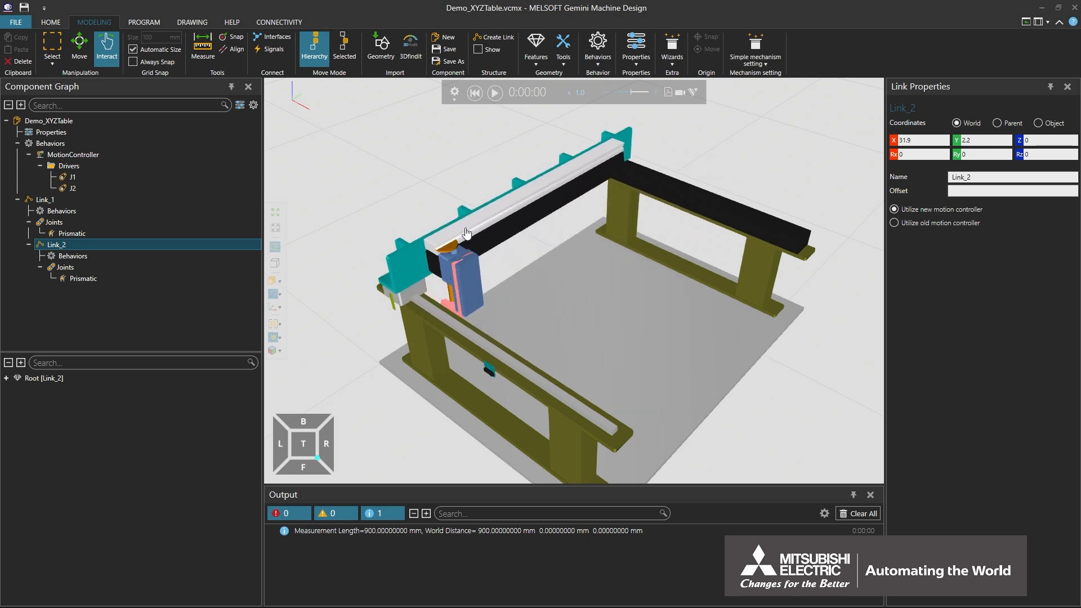
left_click(474, 95)
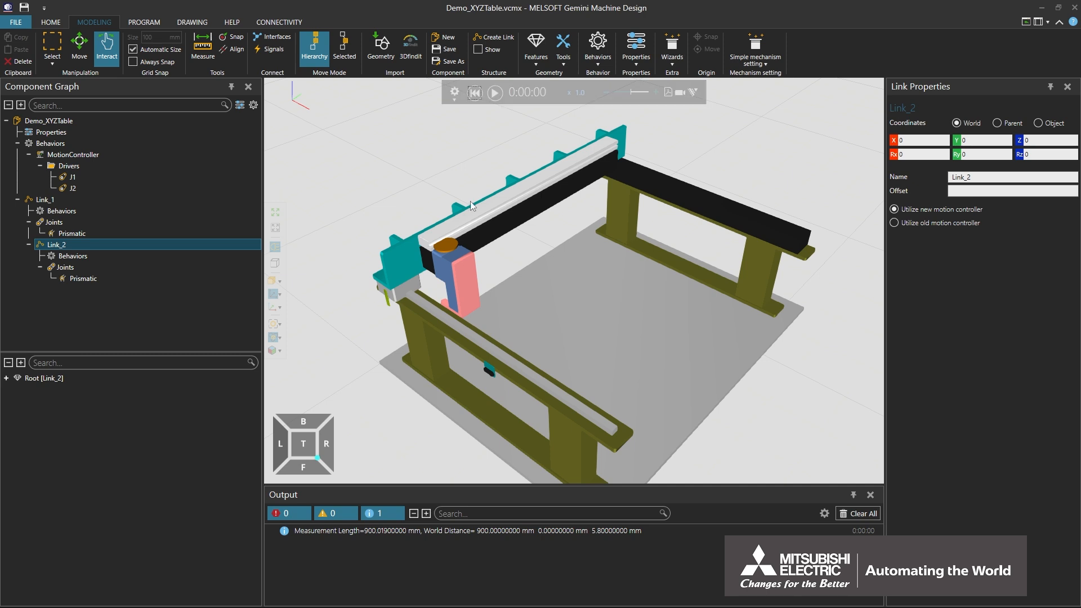
Extract the pink plate on the front of the carriage as a new link.
left_click(464, 280)
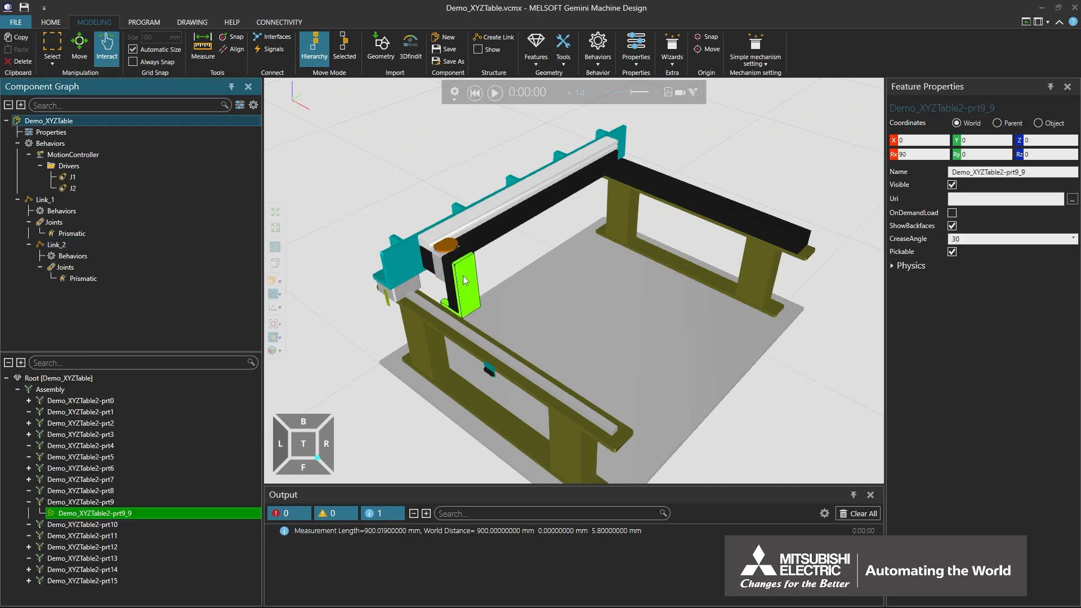
right_click(537, 246)
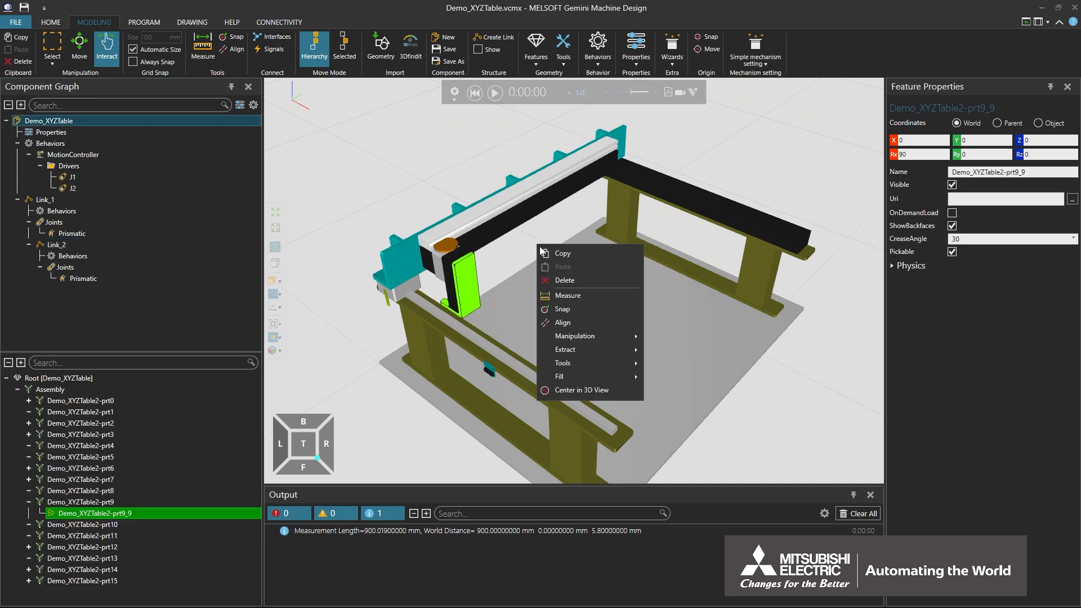
mouse_move(577, 350)
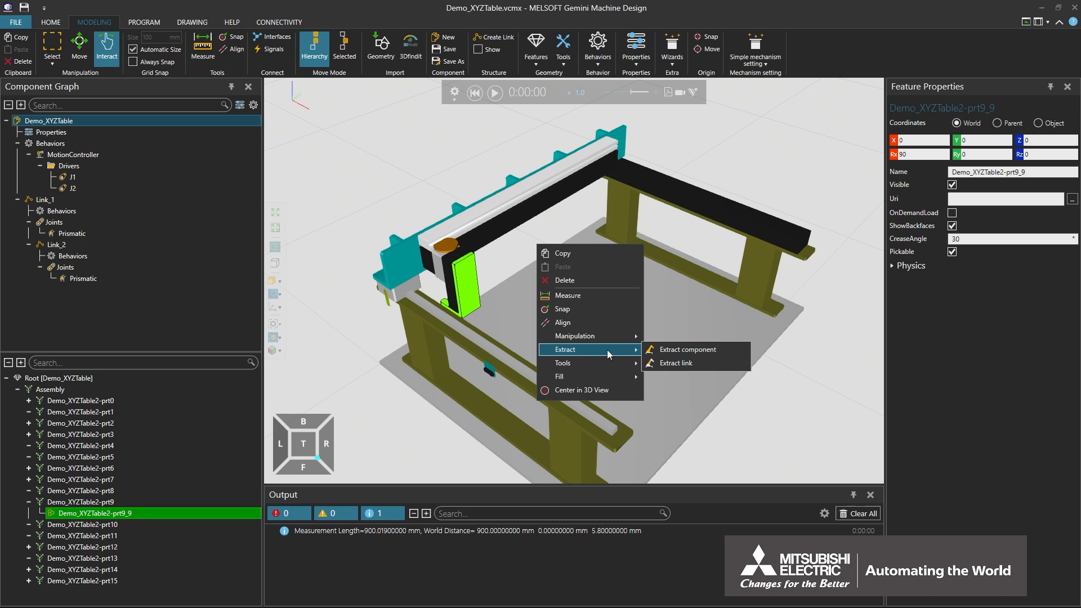
left_click(679, 366)
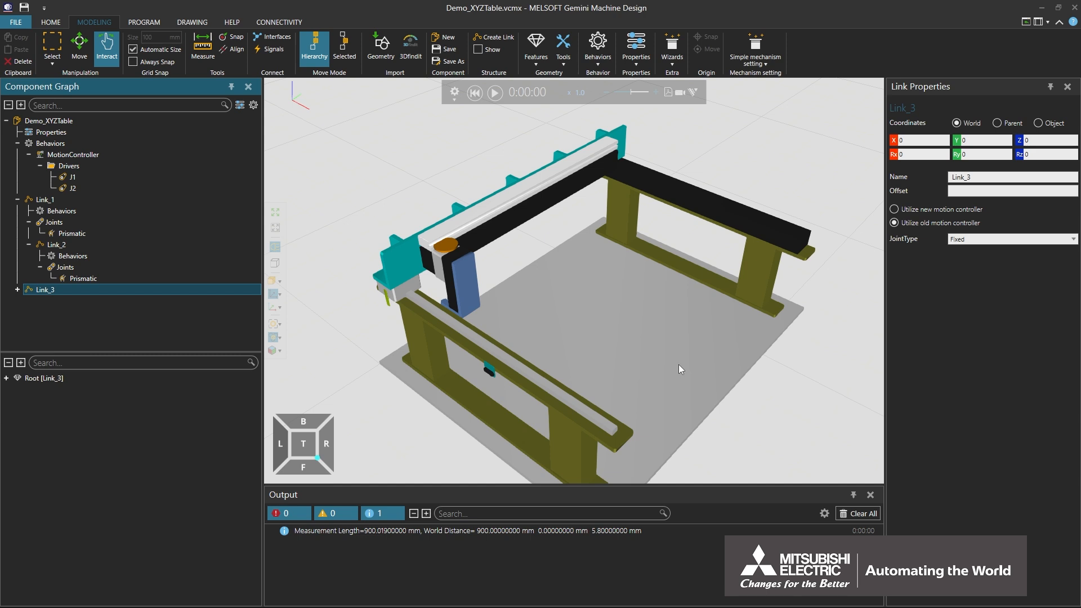
Add a third driver to MotionController and set J3's MinLimit to 0 and MaxLimit to 100.
left_click(212, 166)
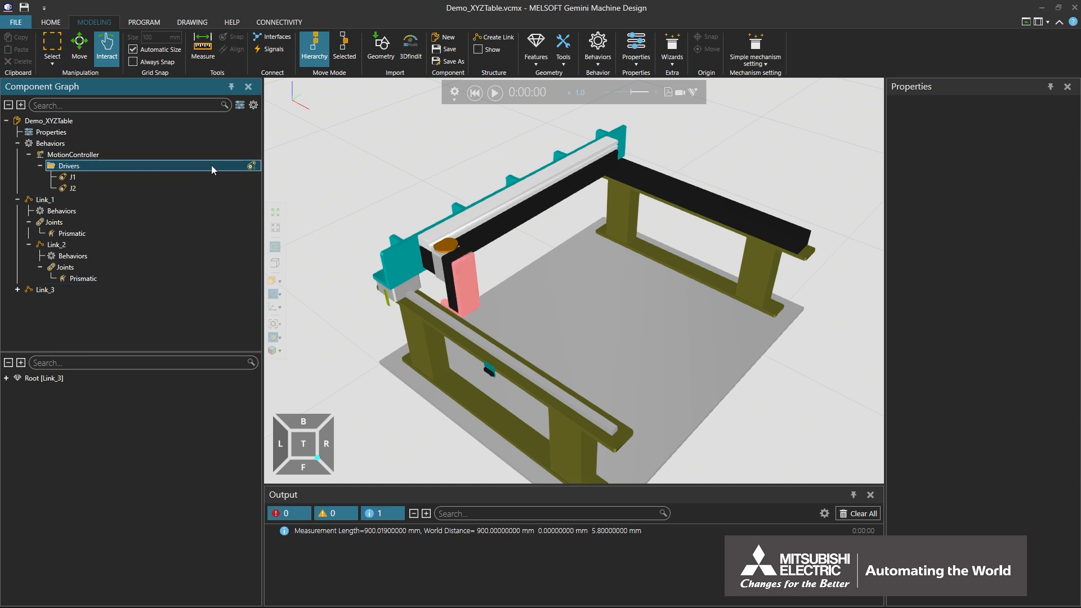
left_click(252, 164)
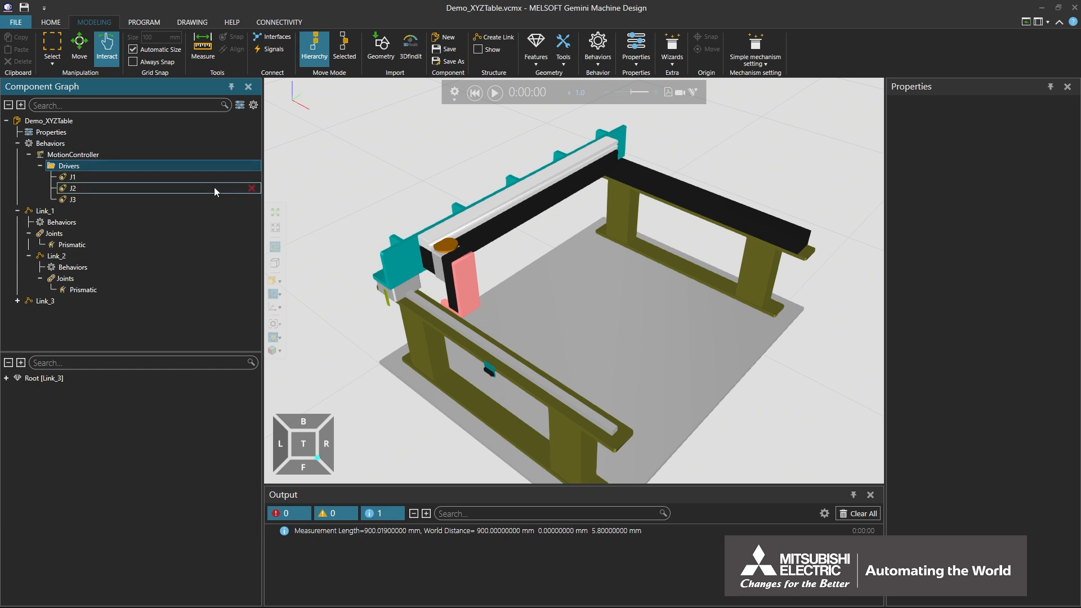
left_click(210, 197)
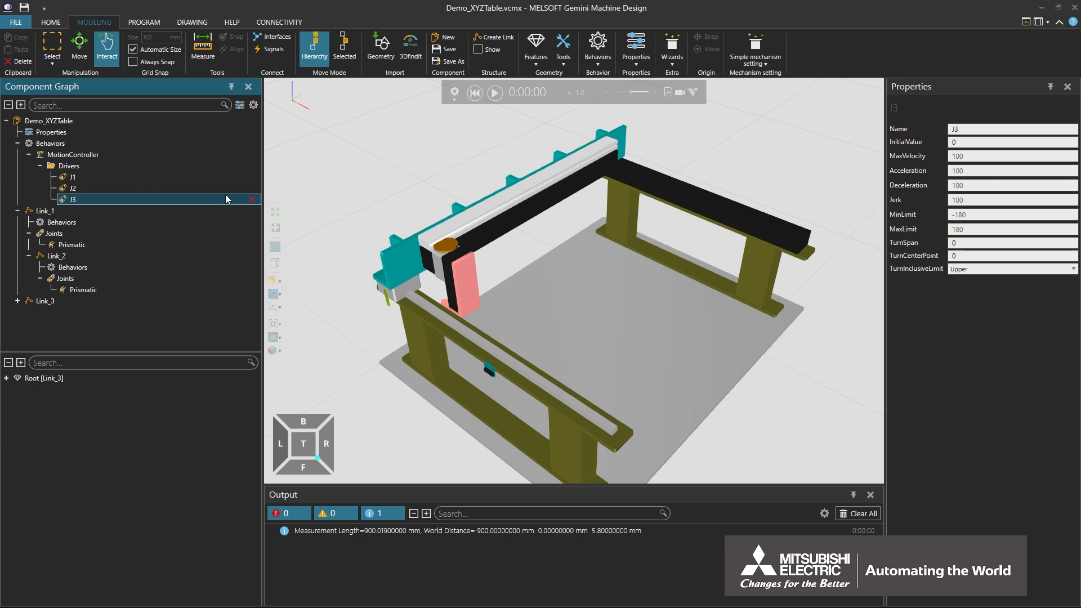
double_click(974, 212)
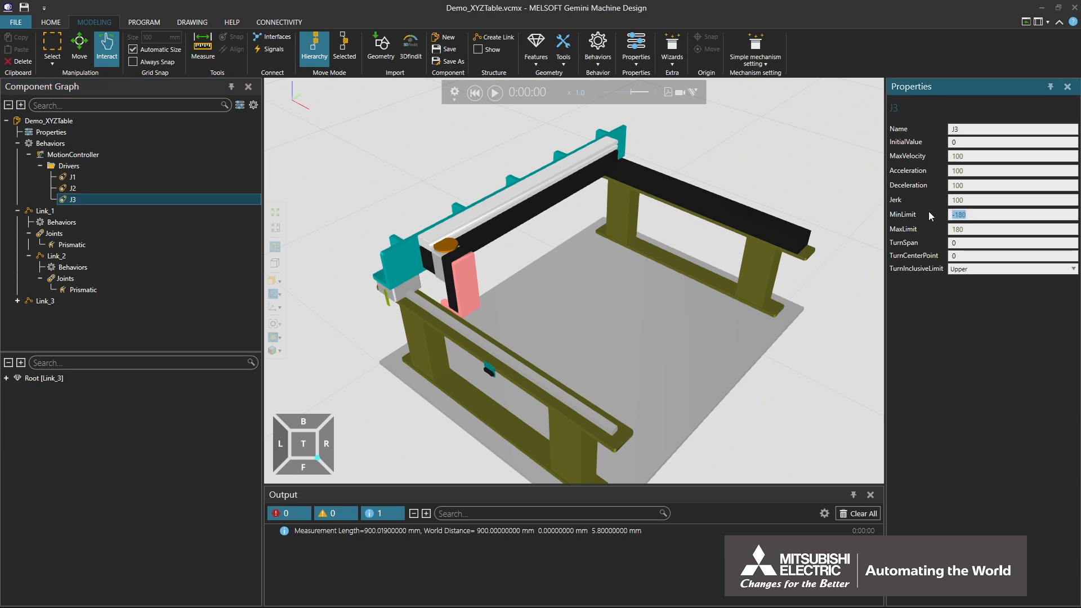
type("0")
double_click(969, 228)
type("100")
Add a prismatic joint to Link_3 and set its Rx rotation to 180 in world coordinates.
left_click(17, 301)
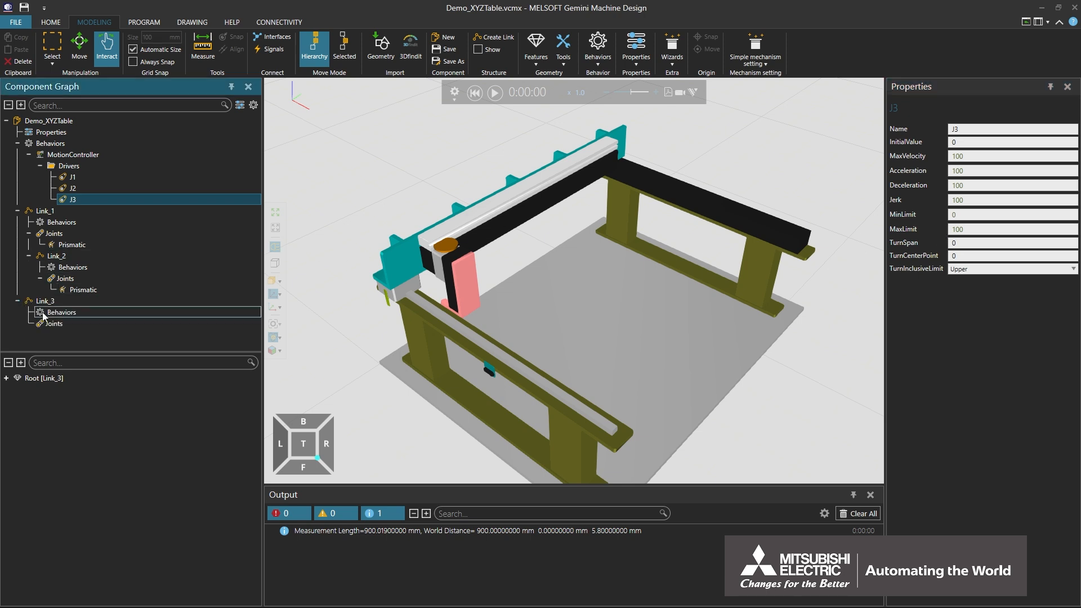
left_click(57, 323)
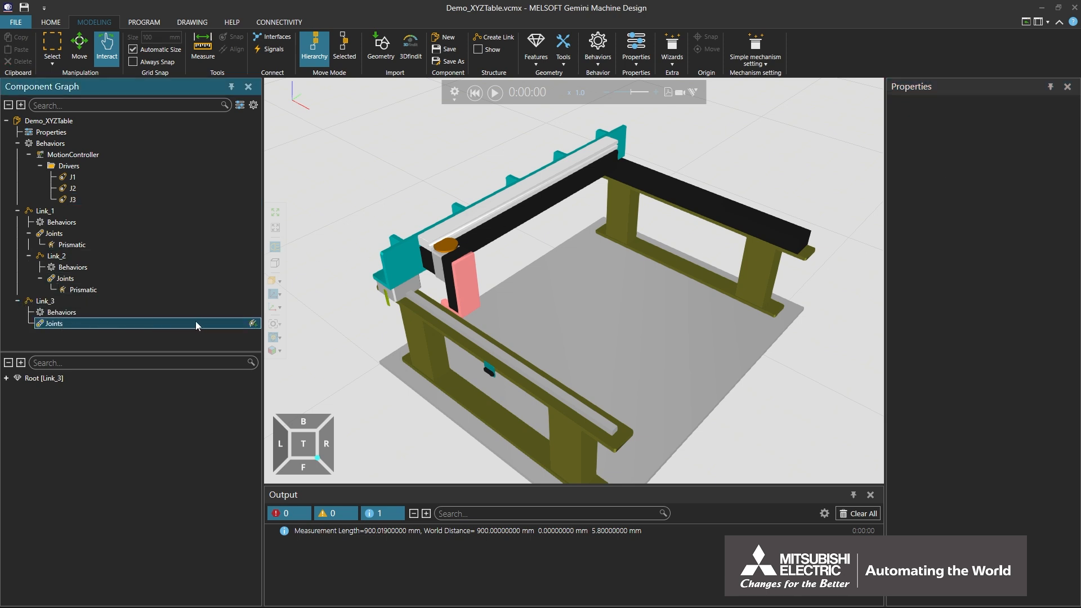
left_click(252, 325)
left_click(270, 341)
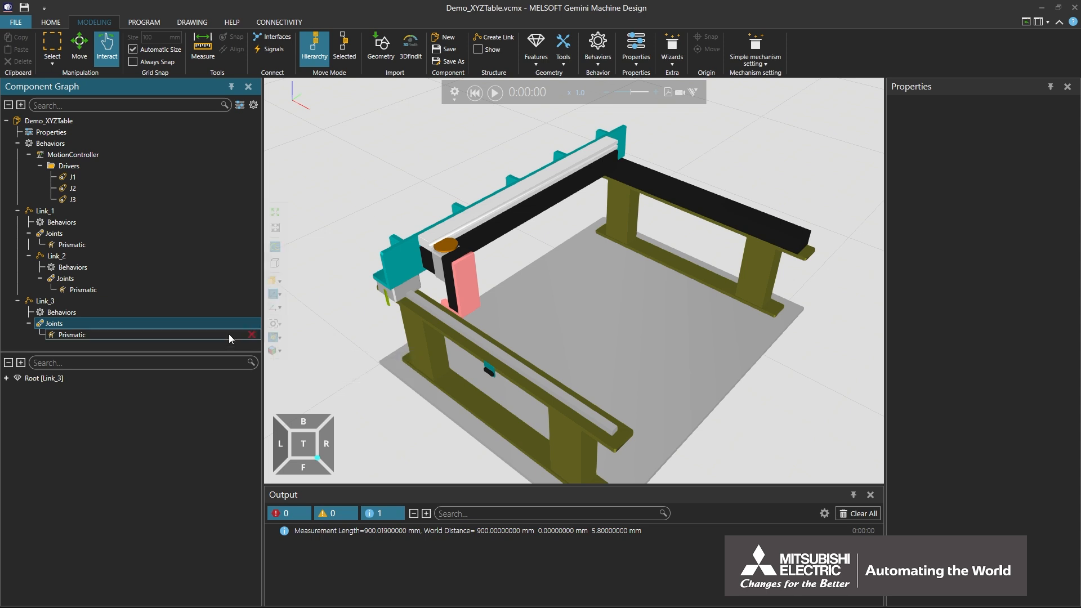
left_click(229, 337)
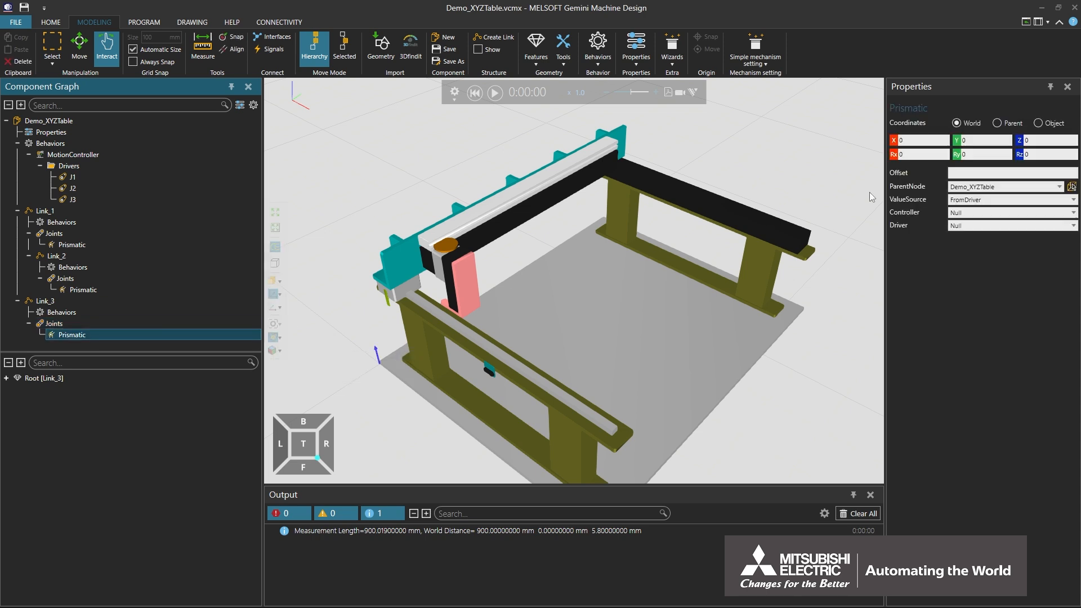
left_click(898, 154)
type("180")
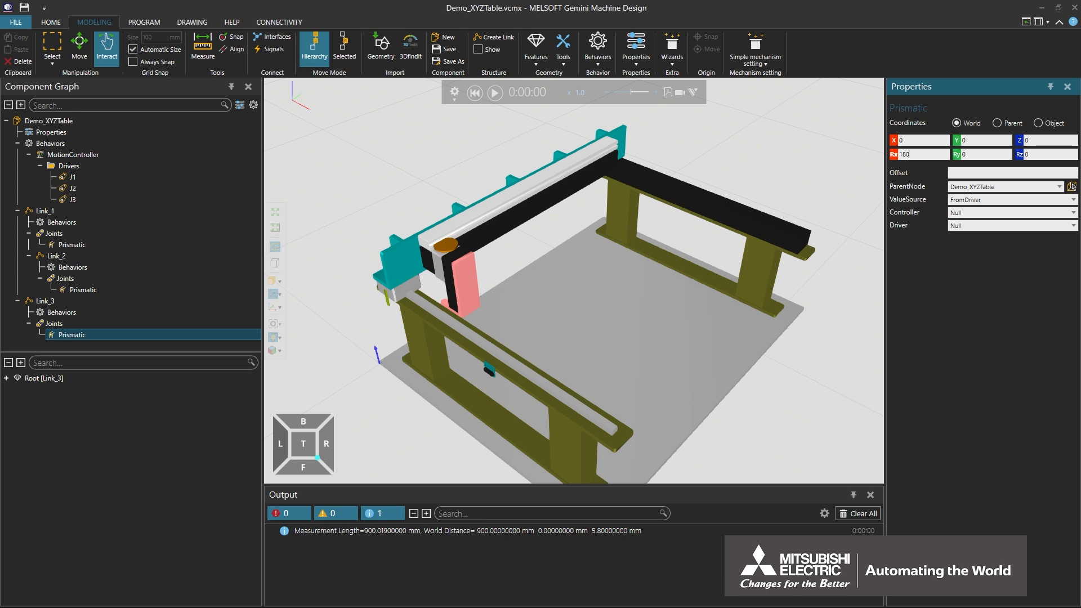
key("Return")
Assign MotionController as the controller of Link_3's prismatic joint and J3 as its driver.
left_click(1022, 214)
left_click(1005, 233)
left_click(1007, 225)
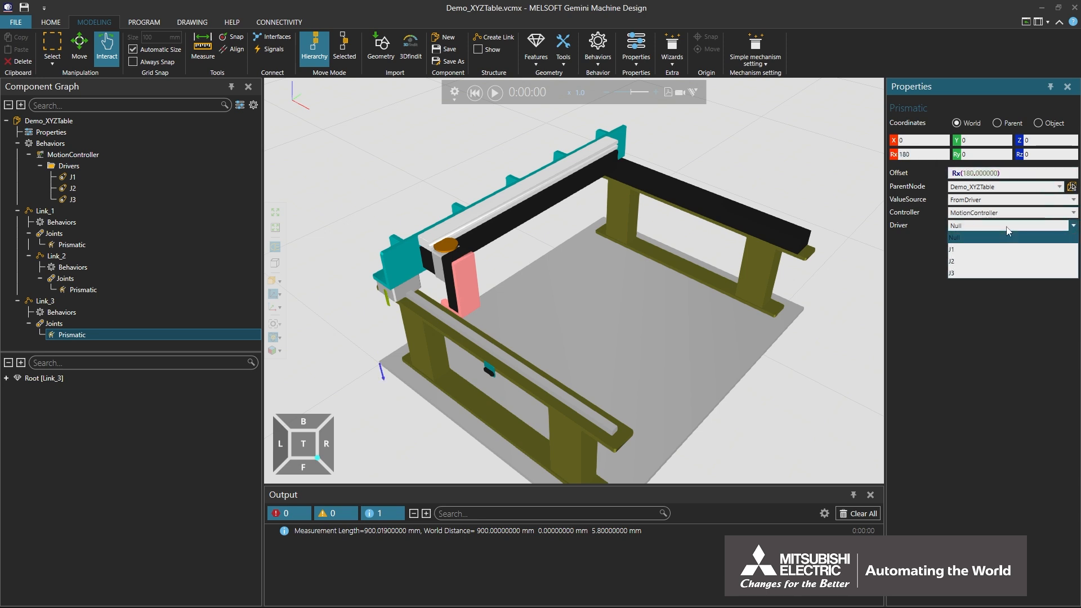
left_click(1000, 272)
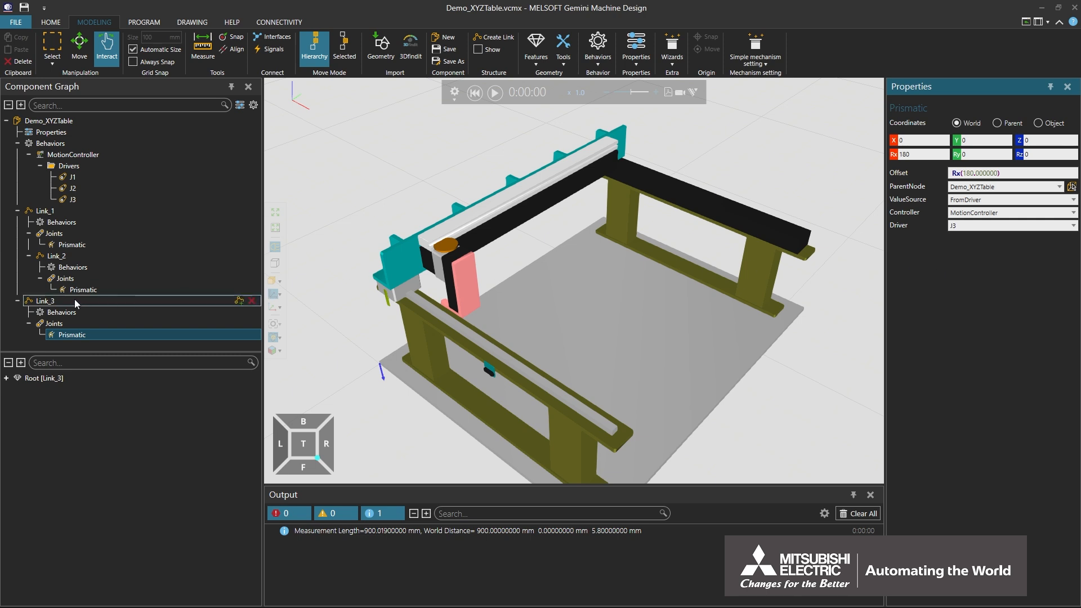
Make Link_3 a child of Link_2, then test the axes' combined movement interactively and reset the simulation.
left_click_drag(74, 299, 79, 255)
left_click_drag(471, 276, 572, 248)
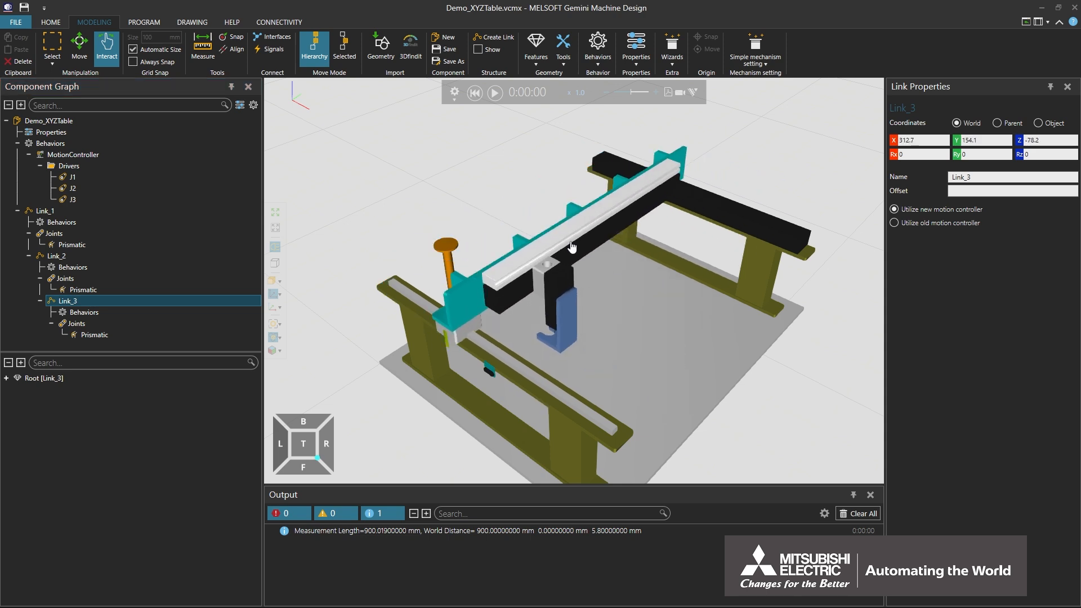
left_click(475, 92)
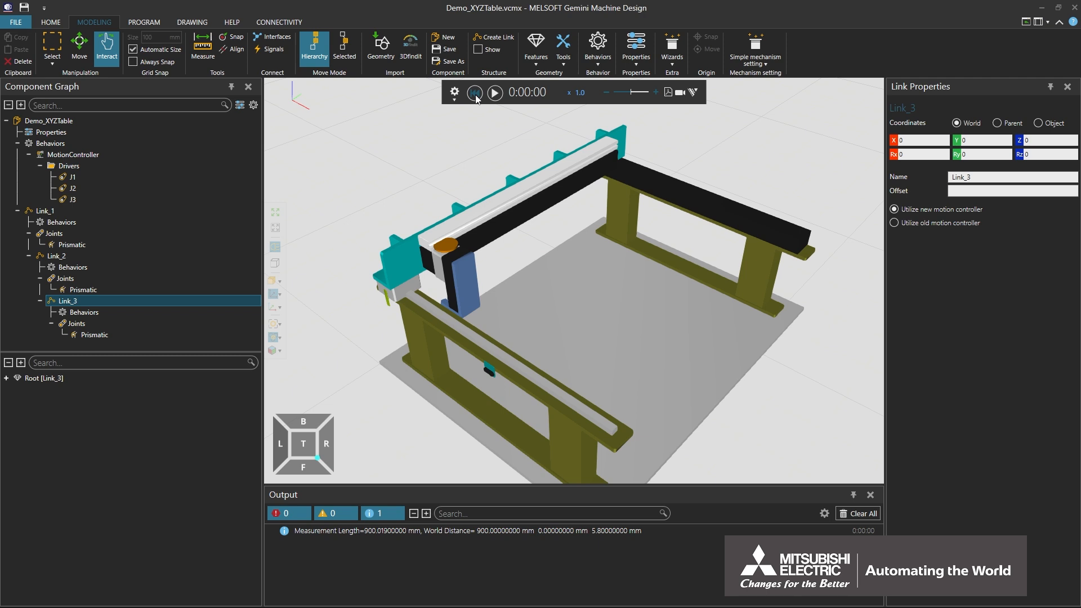
Create a new empty child link under Link_2 for the orange screw, with the Move manipulator active.
left_click(84, 54)
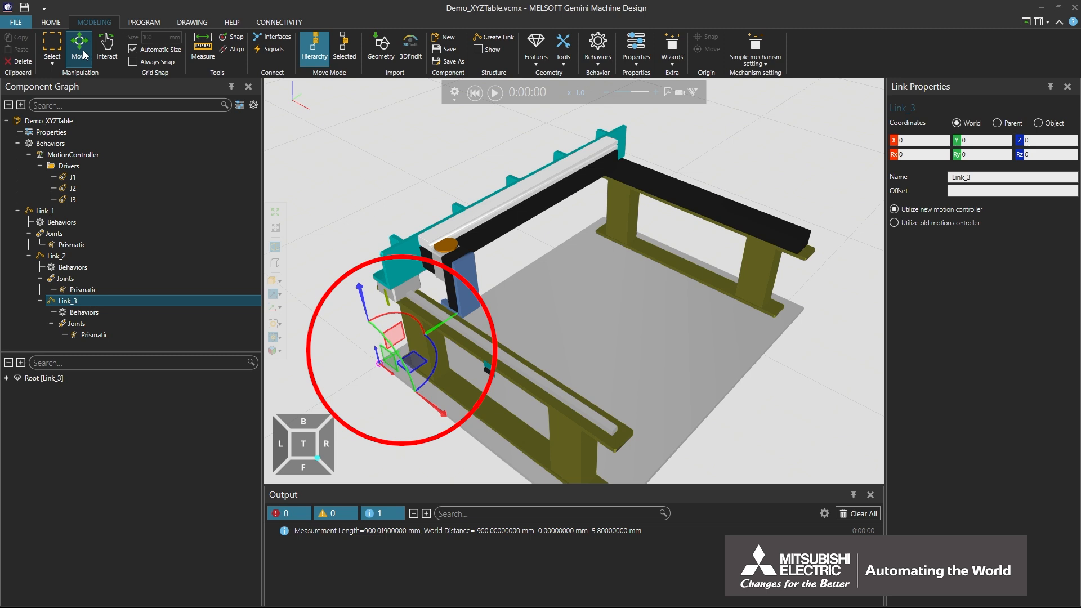
left_click(71, 256)
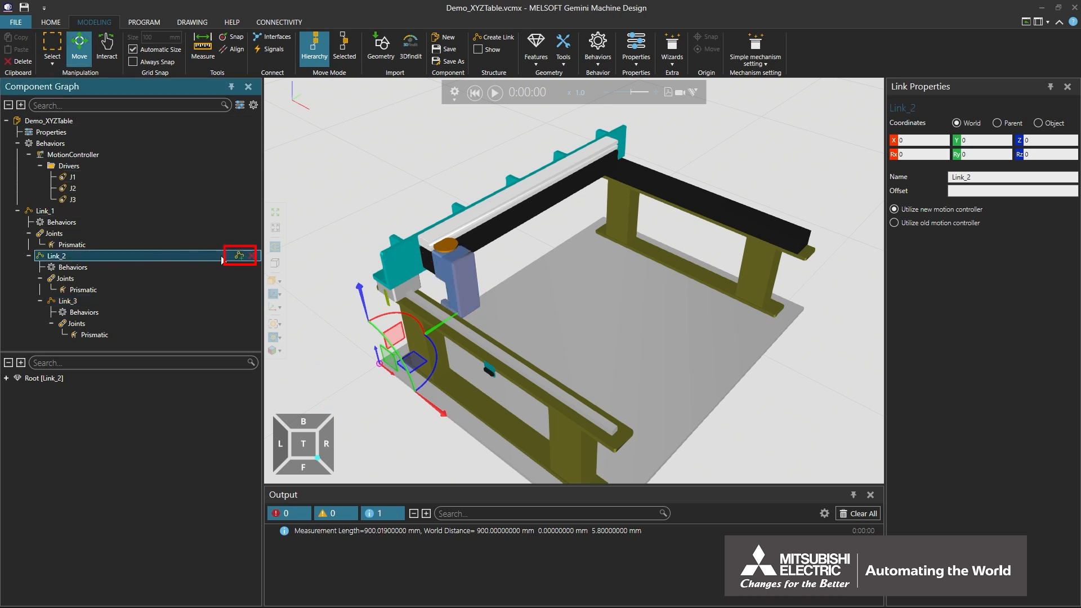
left_click(239, 257)
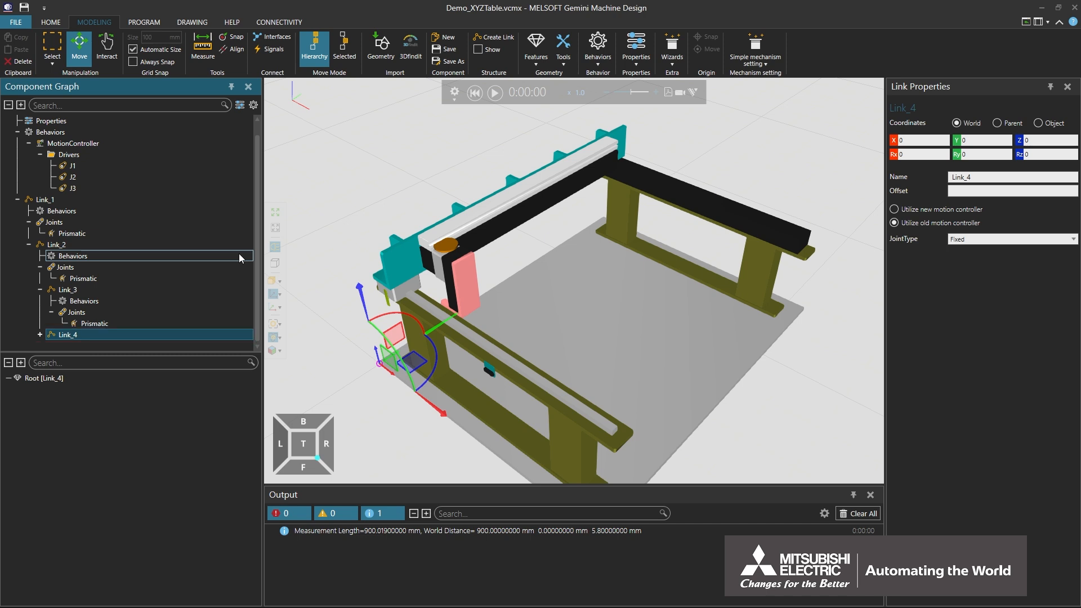
Snap Link_4's origin to the centre of the orange screw's lower end face.
left_click(235, 39)
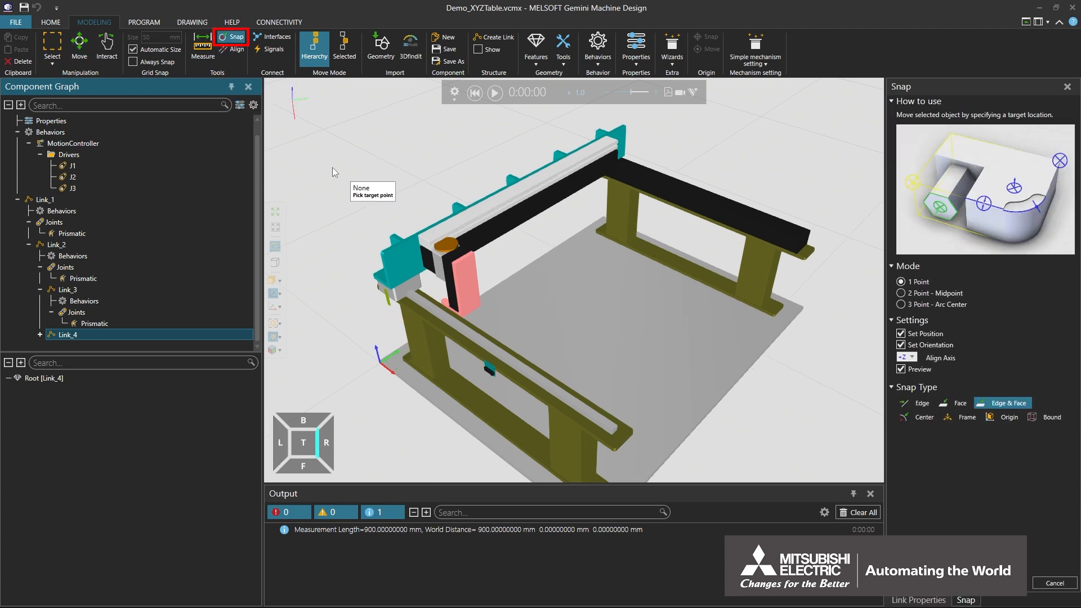
scroll(350, 180, "up", 10)
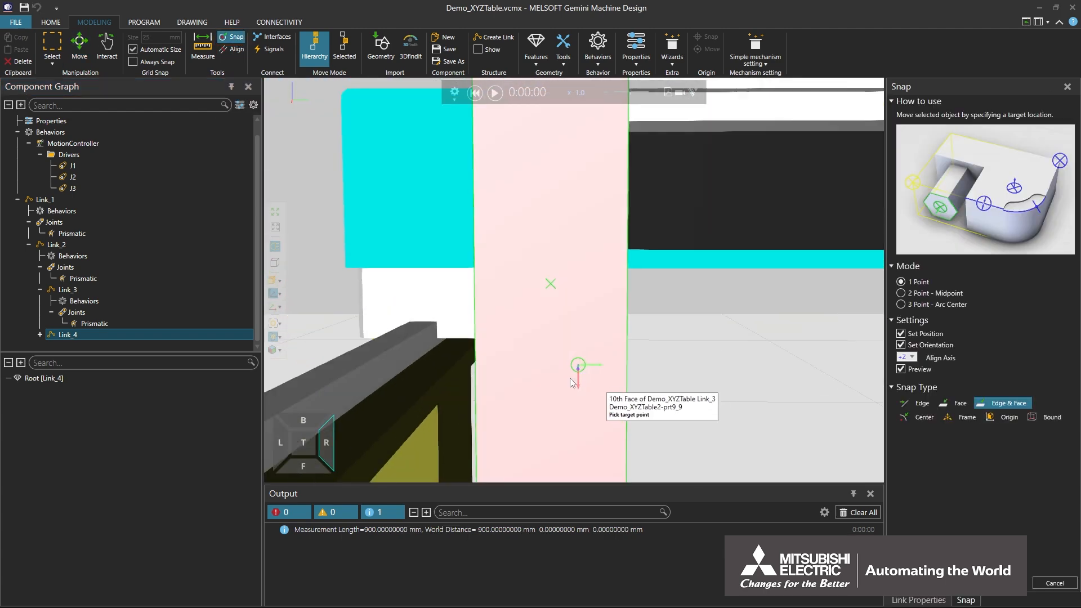
right_click_drag(570, 379, 540, 275)
scroll(540, 276, "up", 4)
left_click(539, 254)
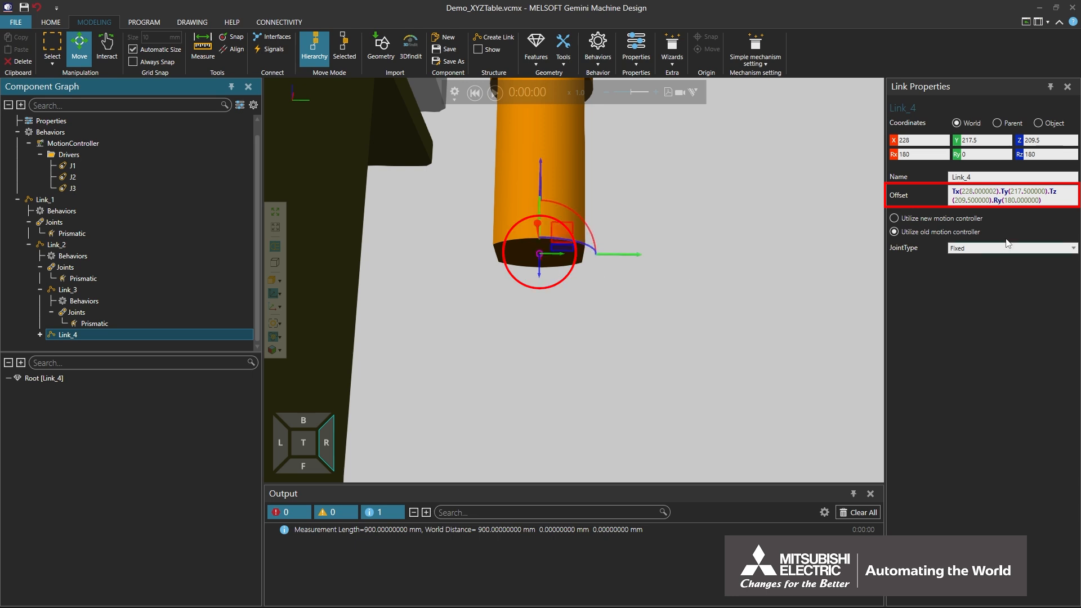
Remove the Ry rotation term from Link_4's offset expression, keeping only the Tx, Ty and Tz translations.
left_click(1054, 200)
key("BackSpace")
key("BackSpace")
key("BackSpace")
key("BackSpace")
key("BackSpace")
key("BackSpace")
key("BackSpace")
key("BackSpace")
key("BackSpace")
key("BackSpace")
key("BackSpace")
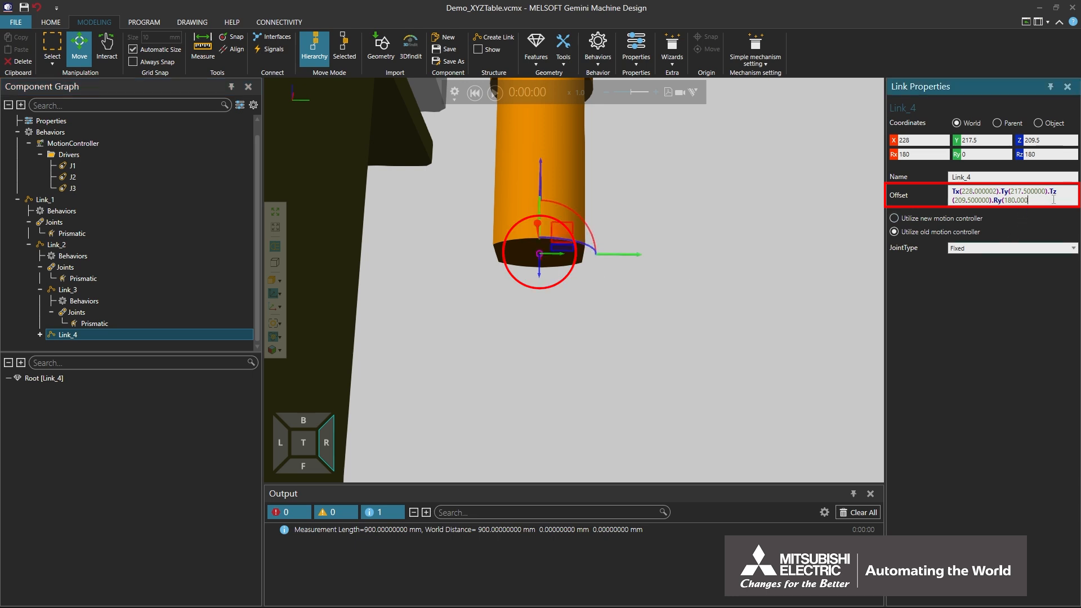
key("BackSpace")
key("BackSpace")
key("Return")
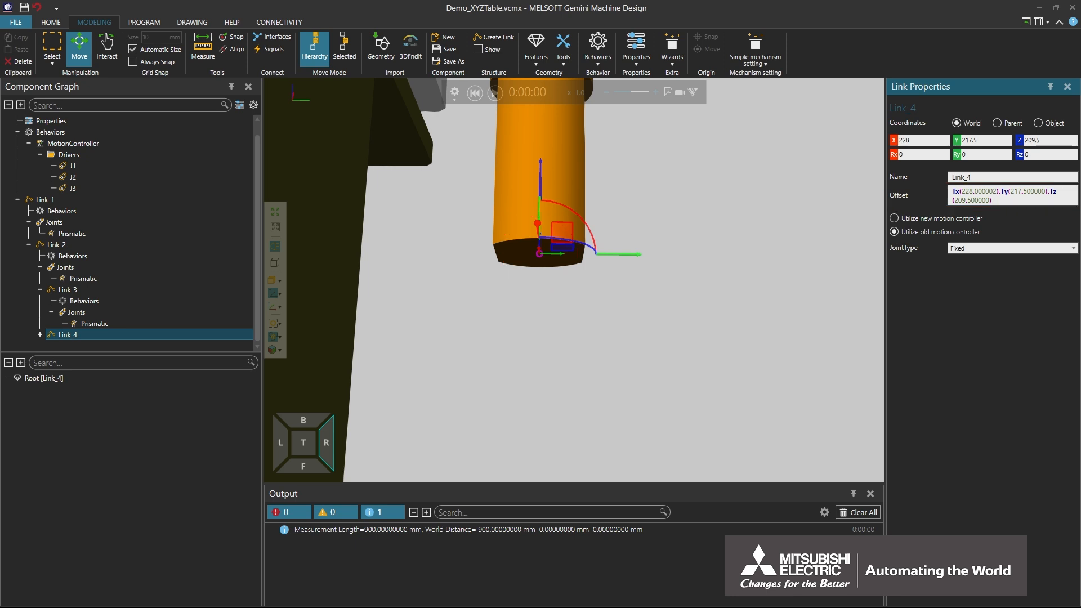
Add a revolute joint to Link_4.
left_click(39, 335)
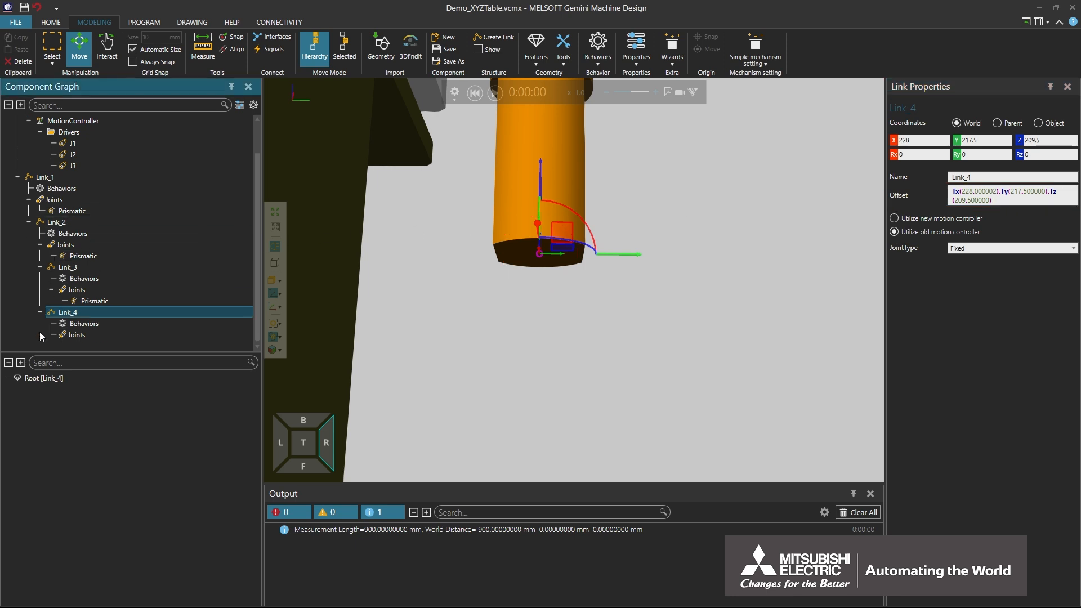
left_click(75, 335)
left_click(246, 336)
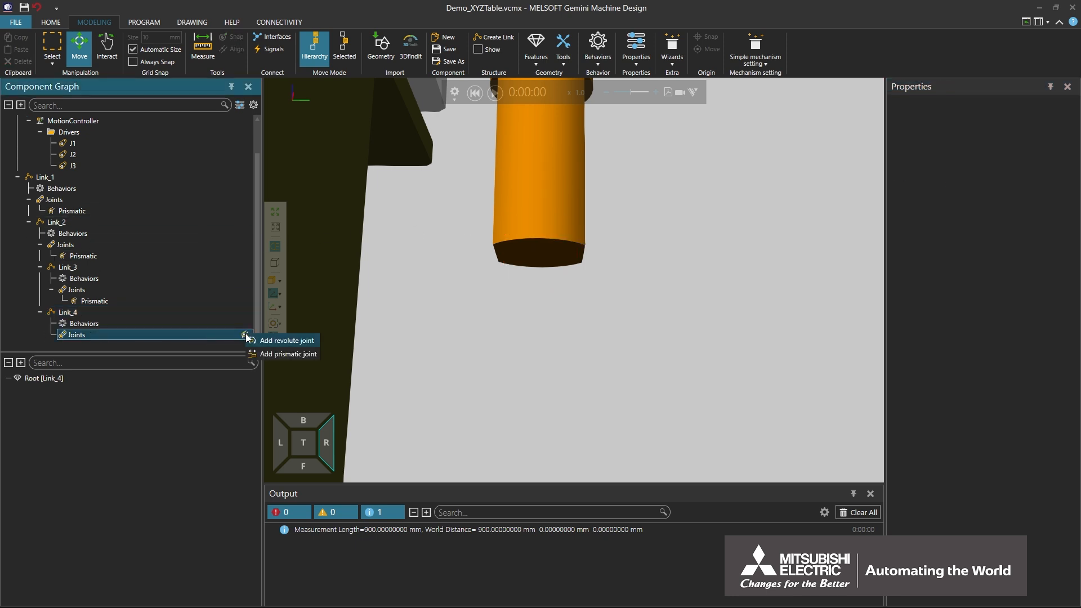
left_click(269, 340)
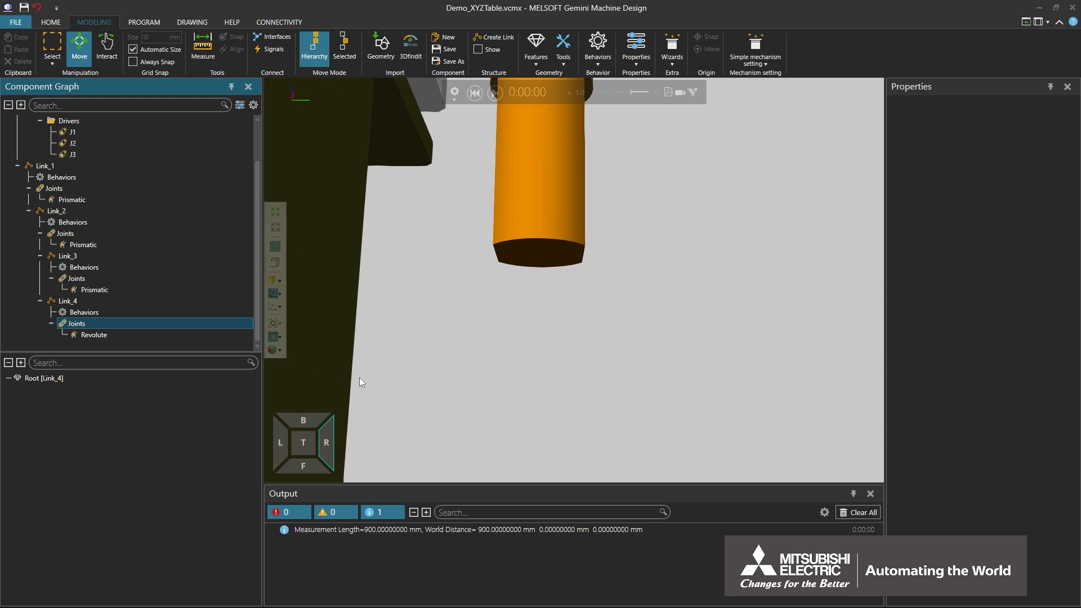
Assign MotionController as the controller of Link_4's revolute joint and J2 as its driver.
left_click(191, 336)
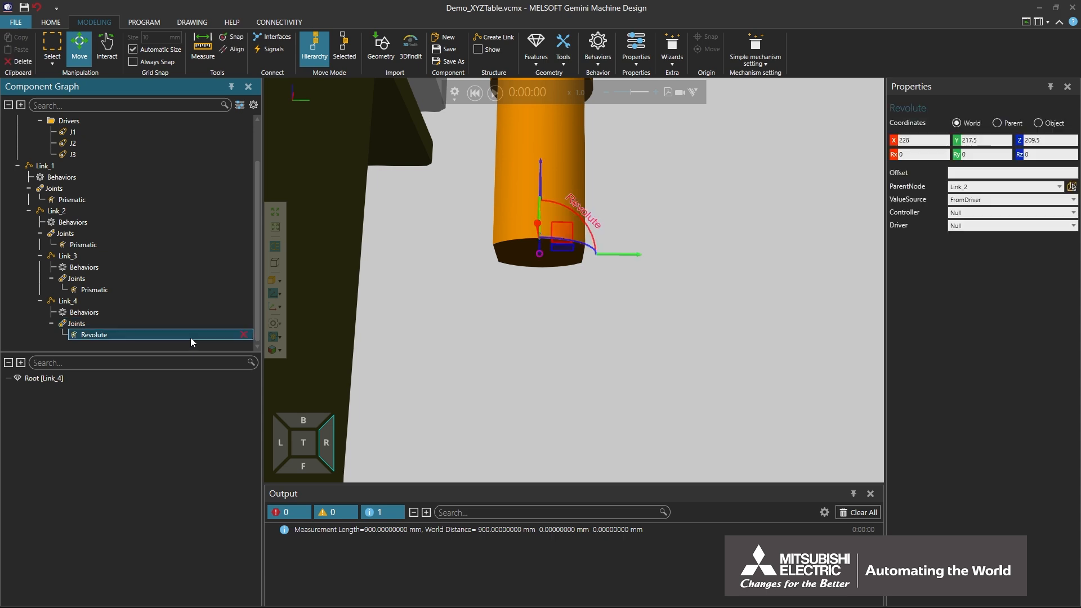
left_click(999, 213)
left_click(994, 235)
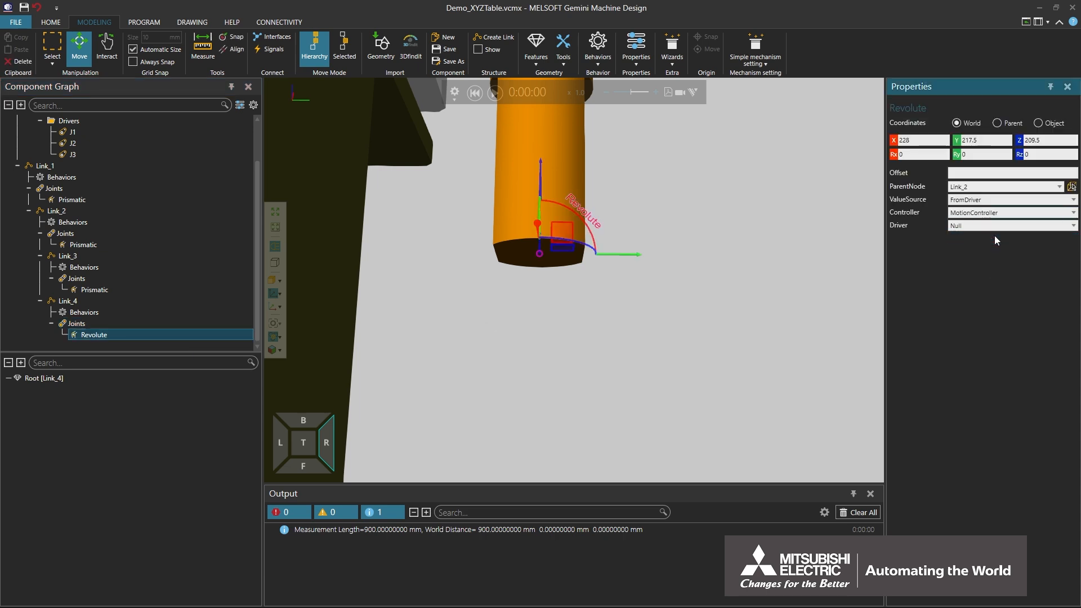
left_click(994, 227)
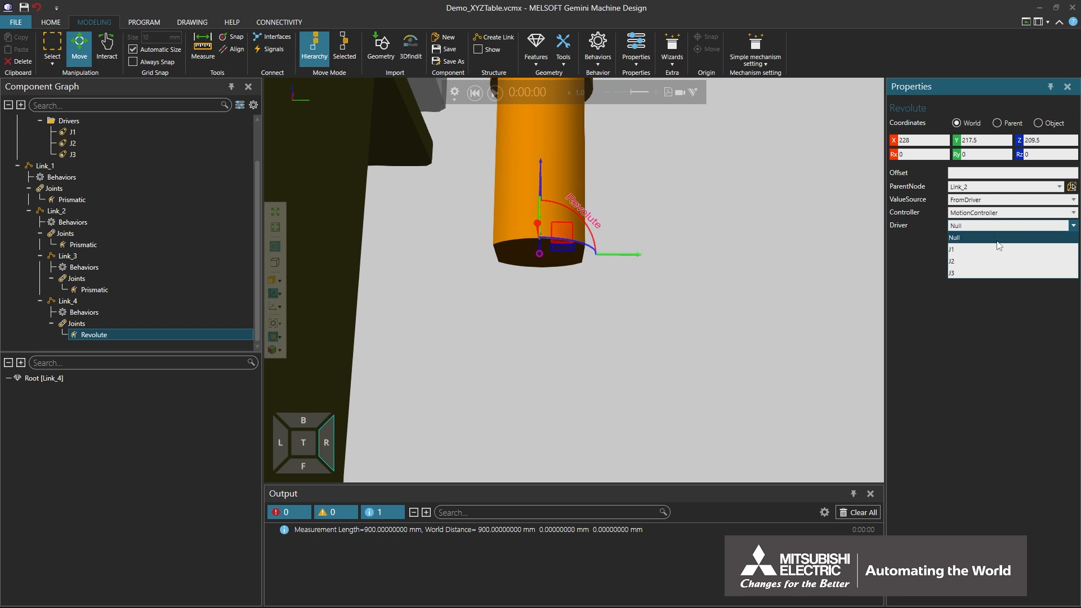
left_click(998, 262)
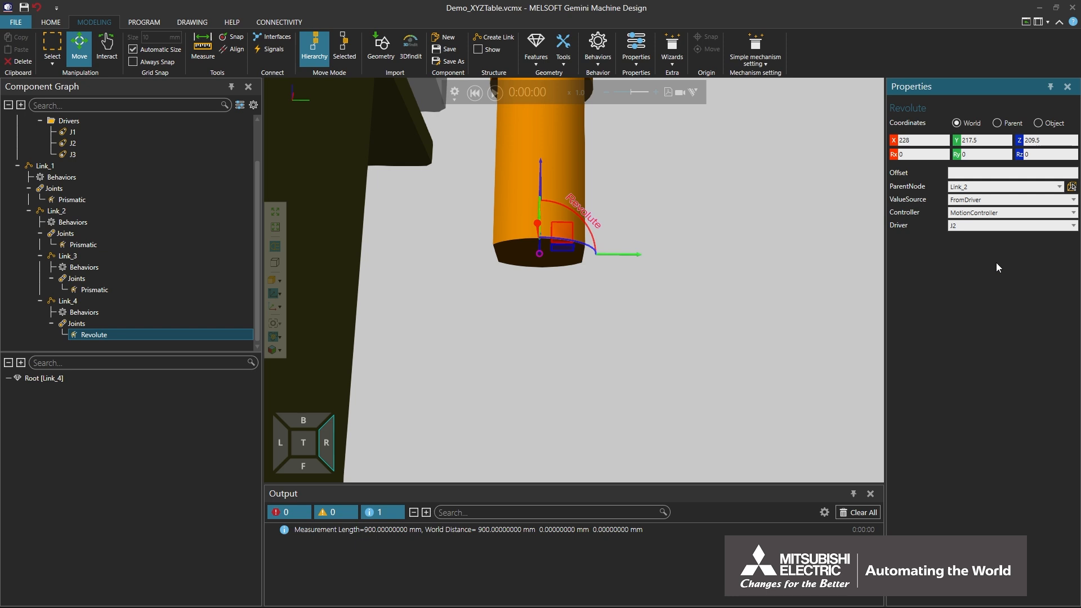
Move the orange screw's geometry, Demo_XYZTable2-prt12_12, from the component root into Link_4 while preserving its world position.
scroll(552, 243, "down", 4)
right_click_drag(556, 265, 582, 261)
scroll(544, 221, "down", 8)
scroll(582, 262, "down", 3)
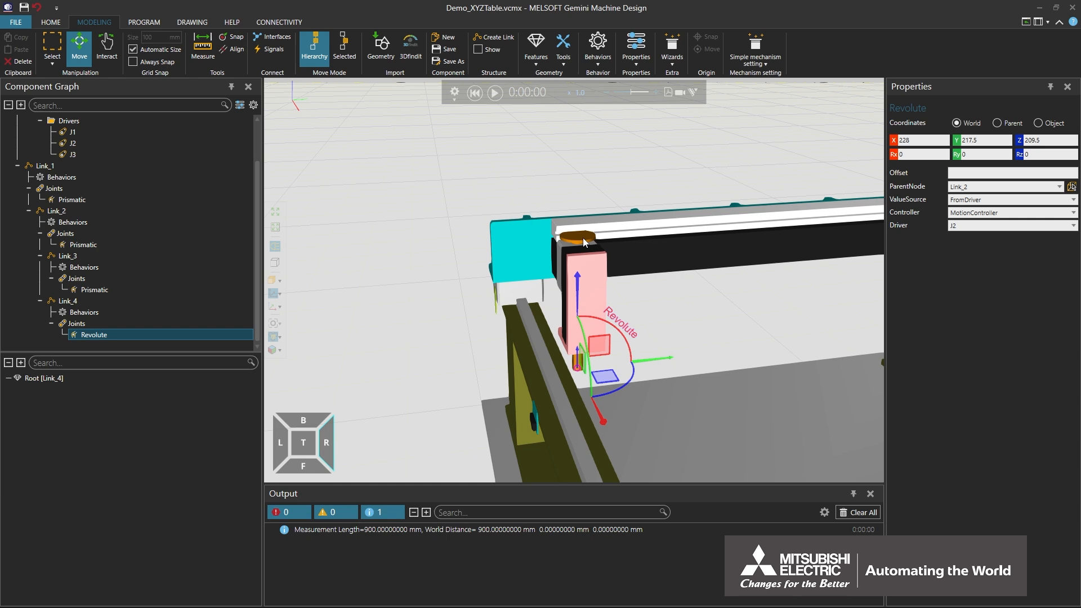
left_click(584, 242)
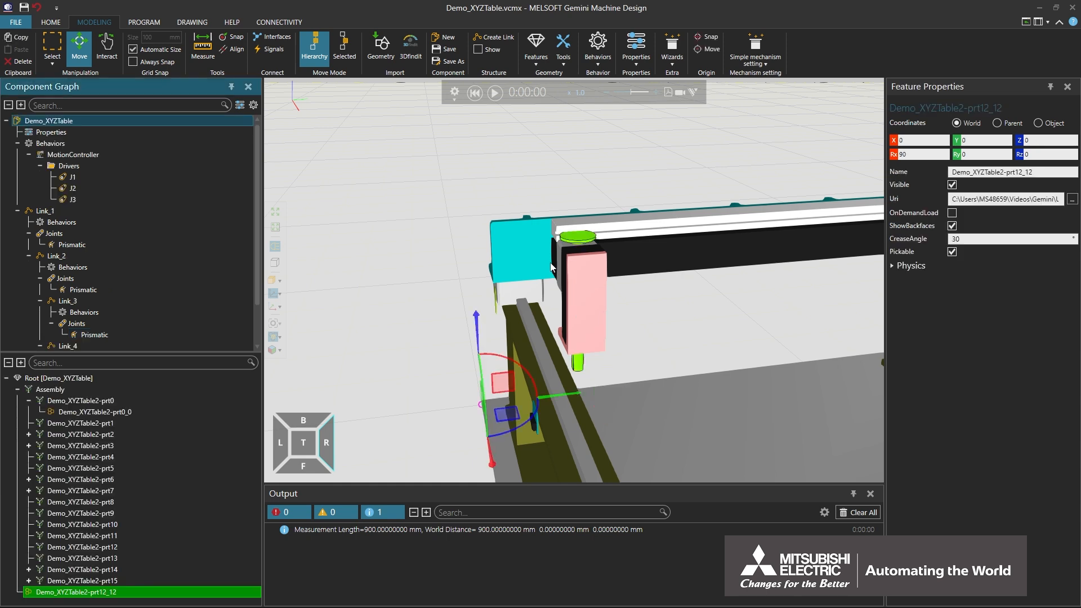
mouse_move(161, 592)
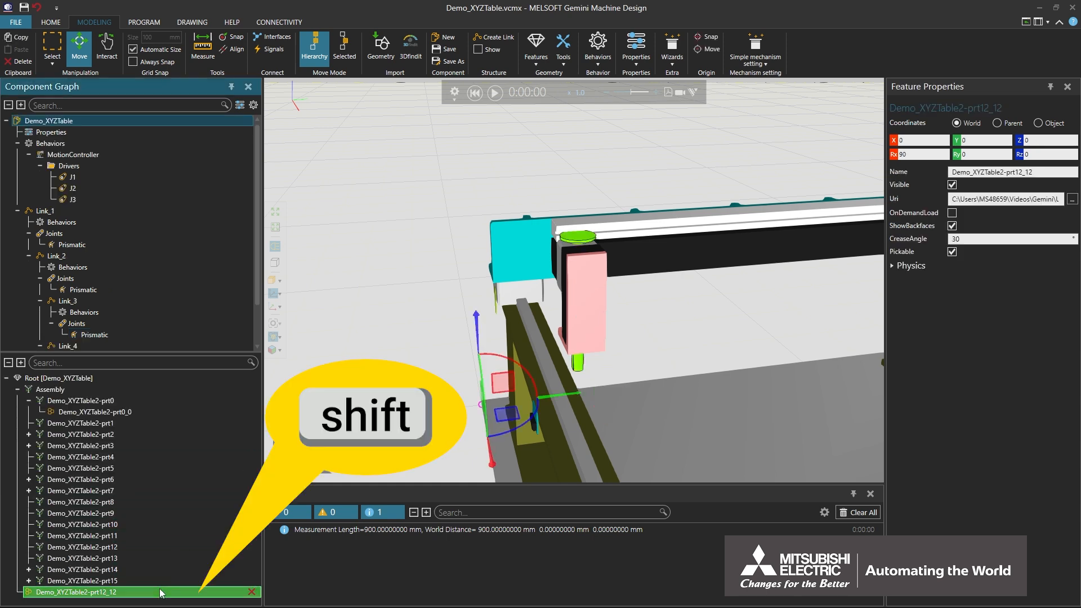
left_click_drag(161, 593, 147, 299, "shift")
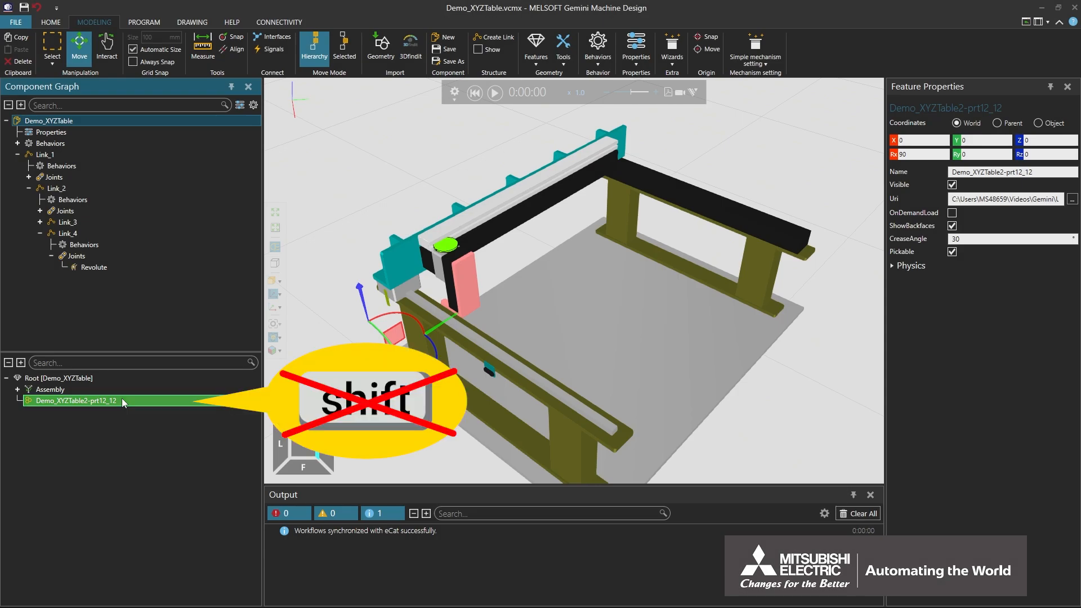
Try moving the screw geometry into Link_4 without preserving its world position, and return it to the Demo_XYZTable root.
left_click_drag(122, 398, 119, 231)
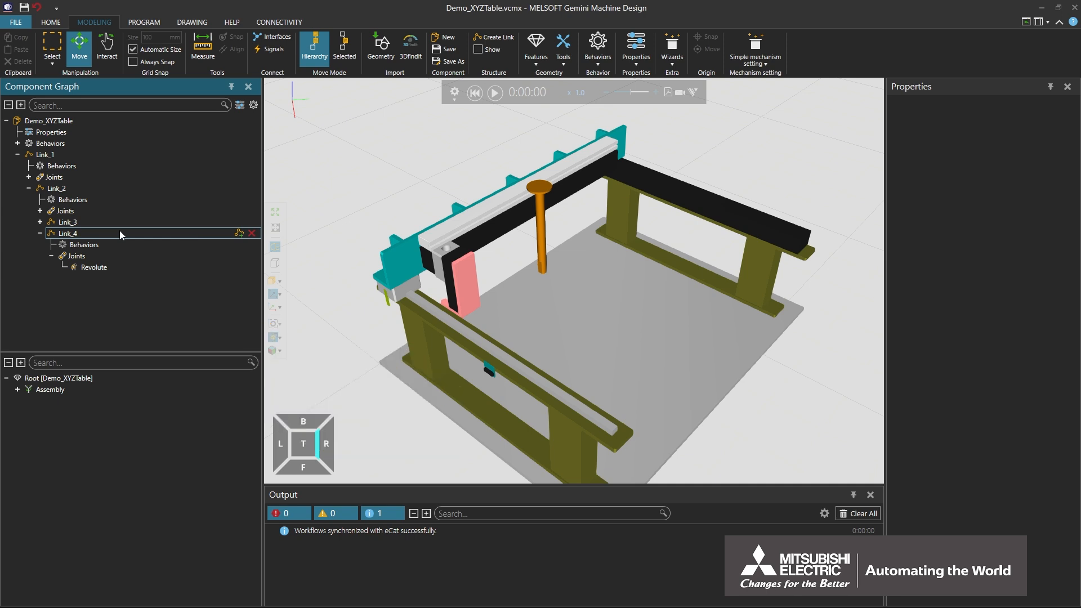
left_click(120, 233)
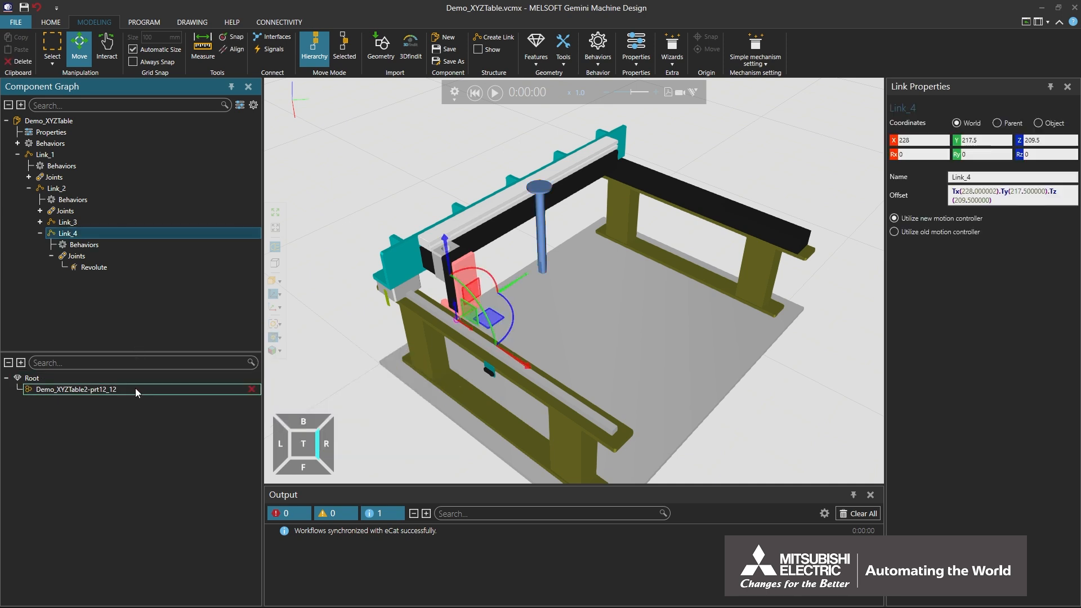
left_click_drag(135, 388, 126, 120)
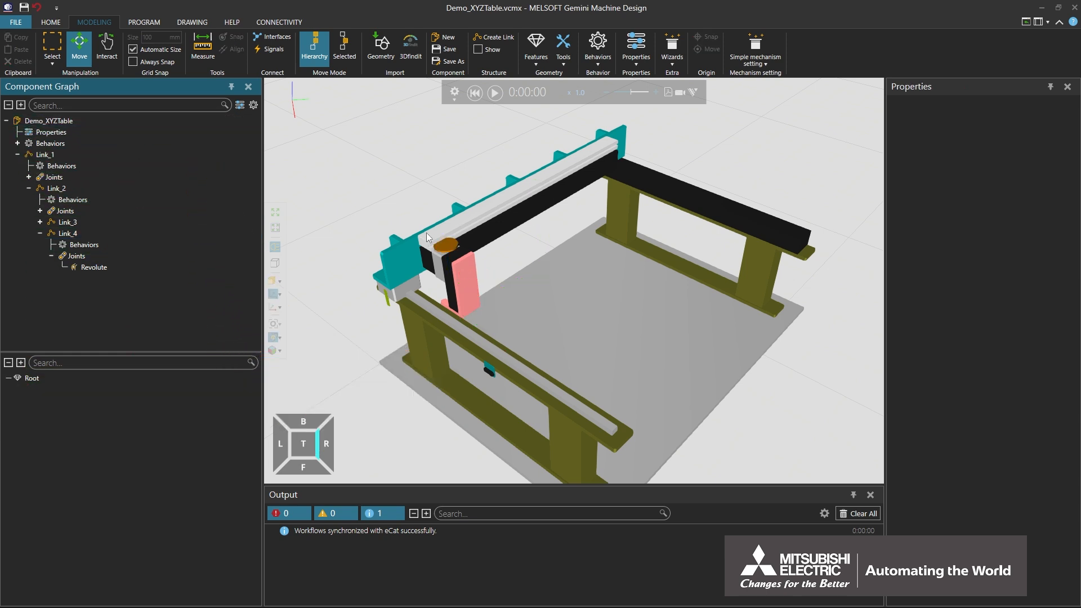
Move the orange screw's geometry, Demo_XYZTable2-prt12_12, from the component root into Link_4.
left_click(445, 246)
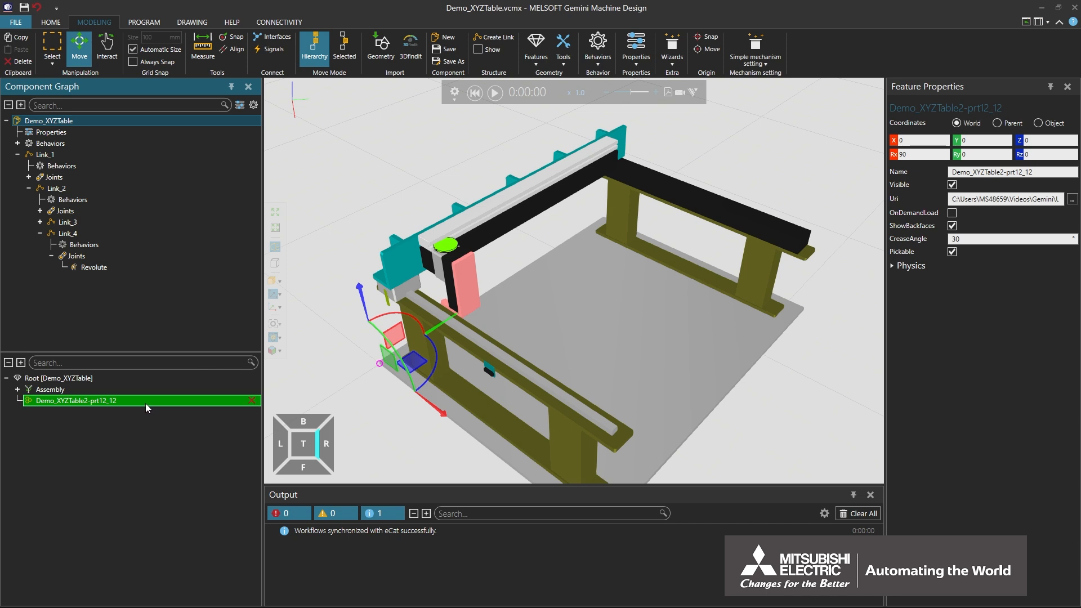
left_click_drag(144, 403, 146, 231)
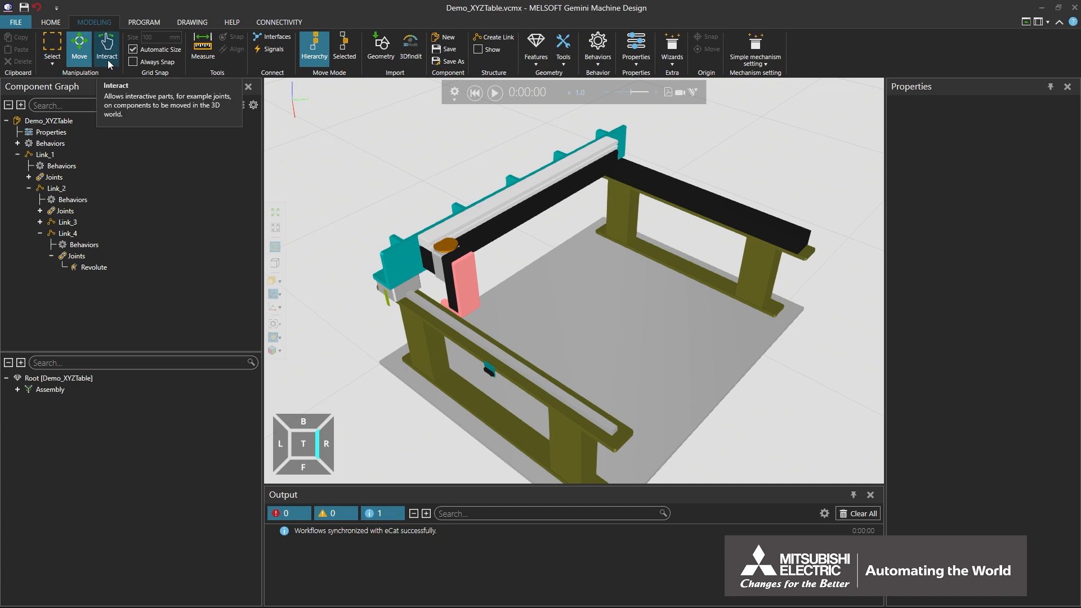
Test the joint motion interactively by moving the orange screw and the table's axes in the 3D view.
left_click(107, 59)
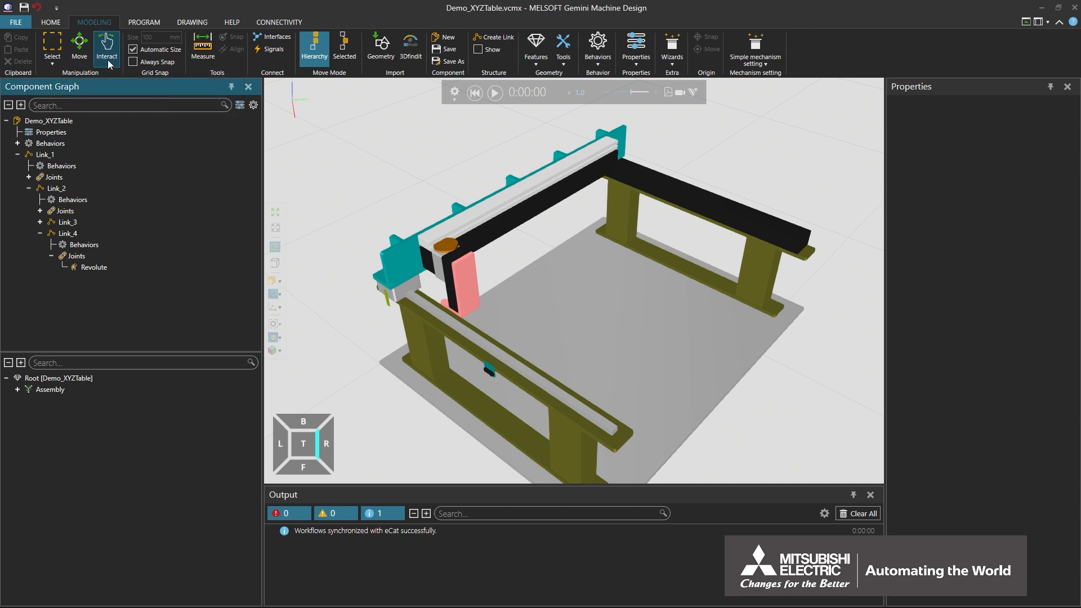
left_click(441, 252)
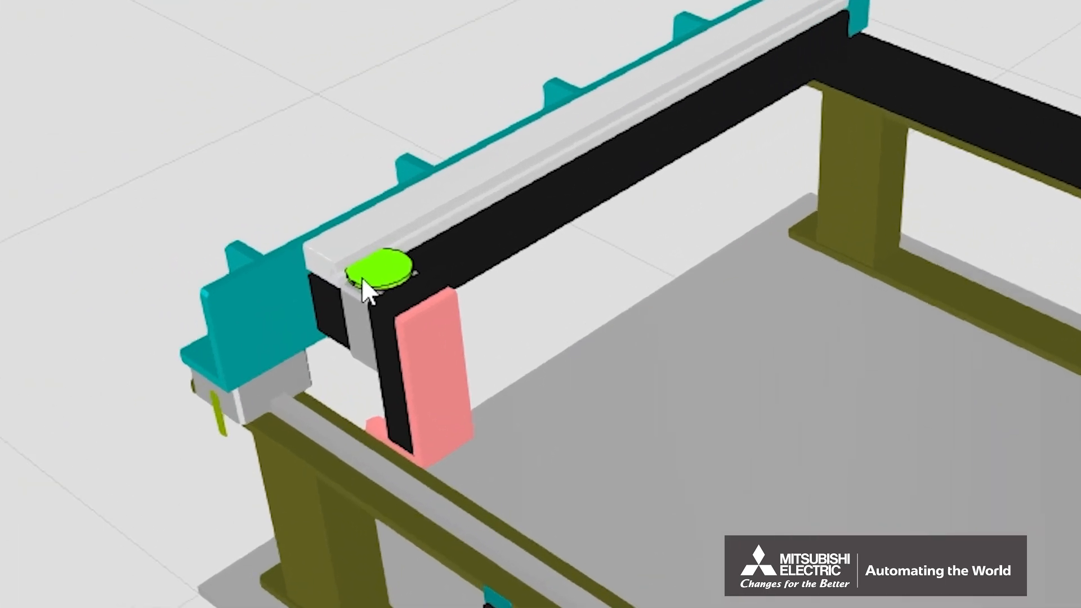
left_click_drag(449, 259, 458, 255)
left_click_drag(416, 311, 679, 252)
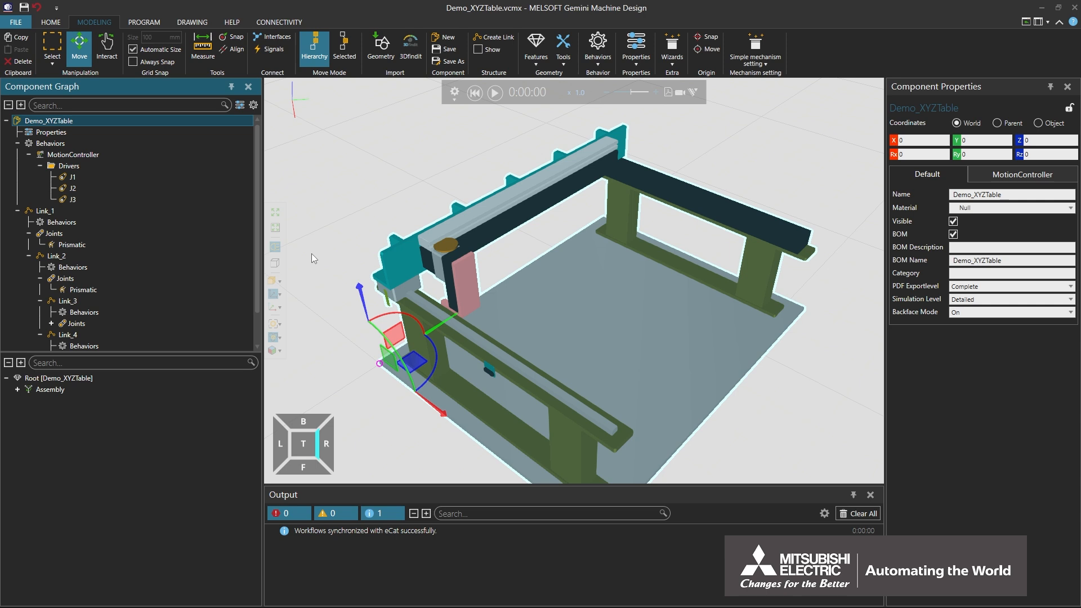
Set the value source of Link_1's prismatic joint to FromExpression with the expression J1/10000.
left_click(175, 244)
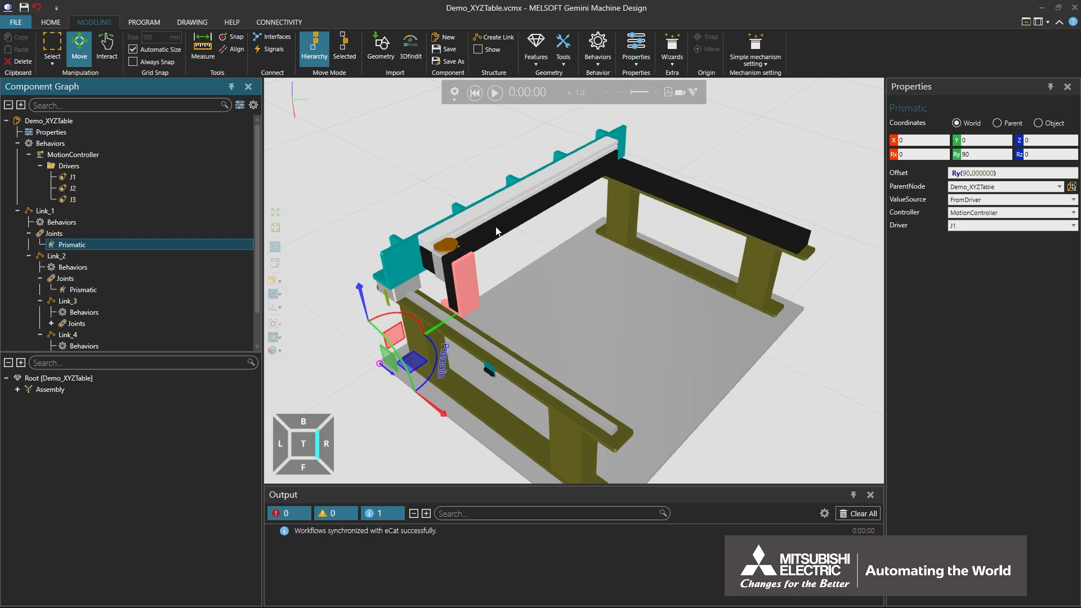
left_click(975, 200)
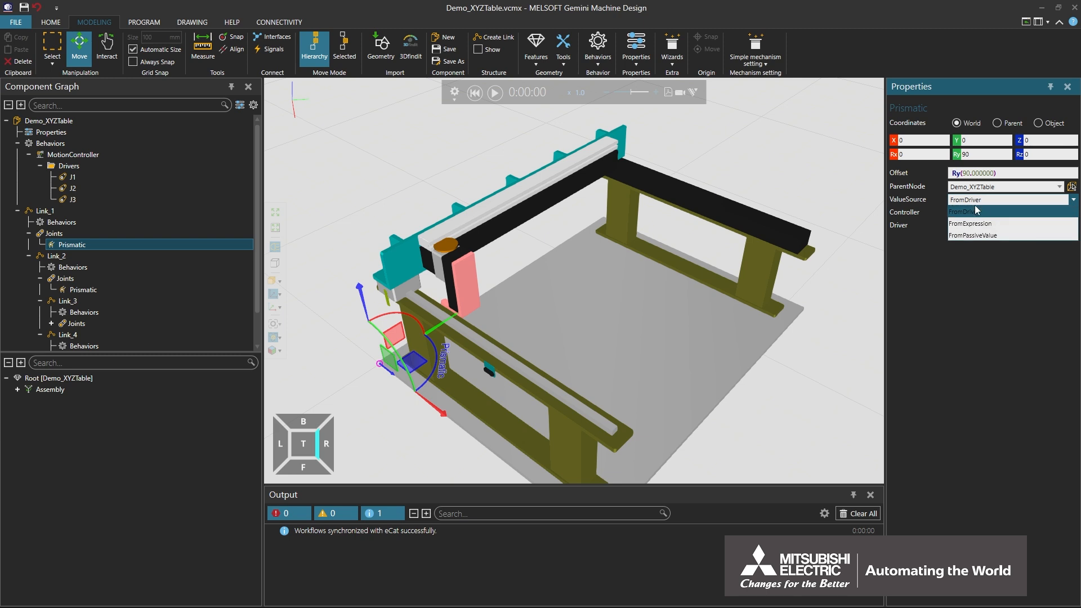
left_click(978, 225)
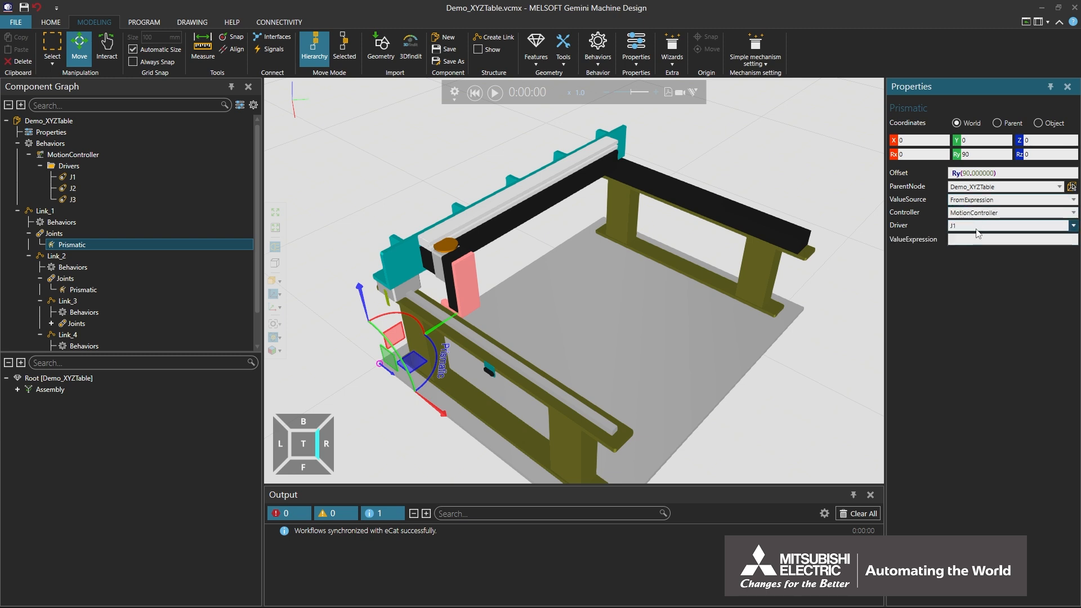
left_click(976, 239)
type("J1/10000")
Set the MaxLimit of MotionController's J1 driver to 9000000.
left_click(184, 177)
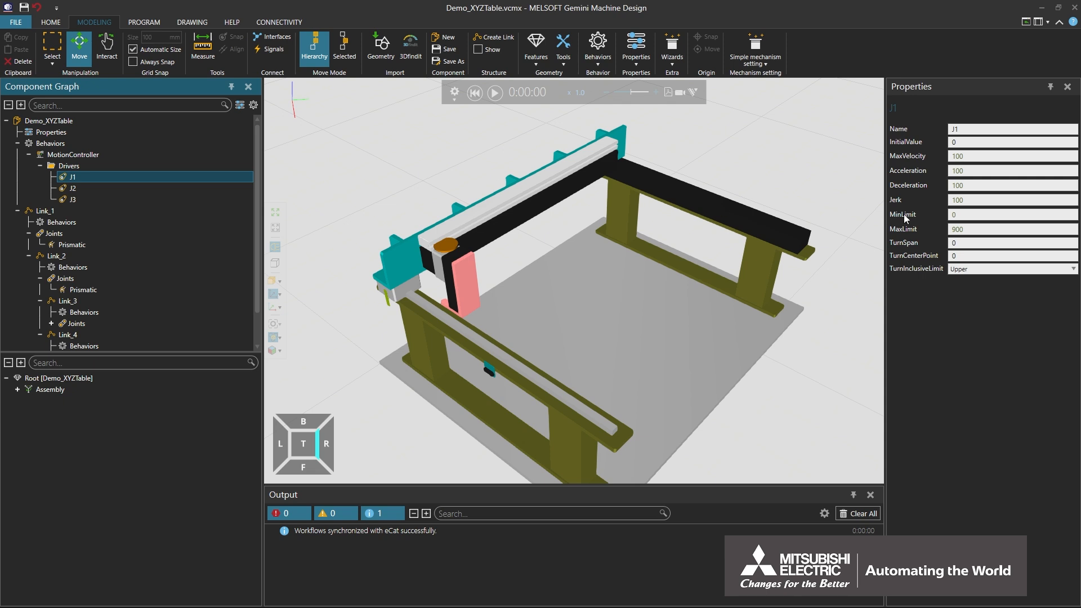
left_click(974, 228)
type("000")
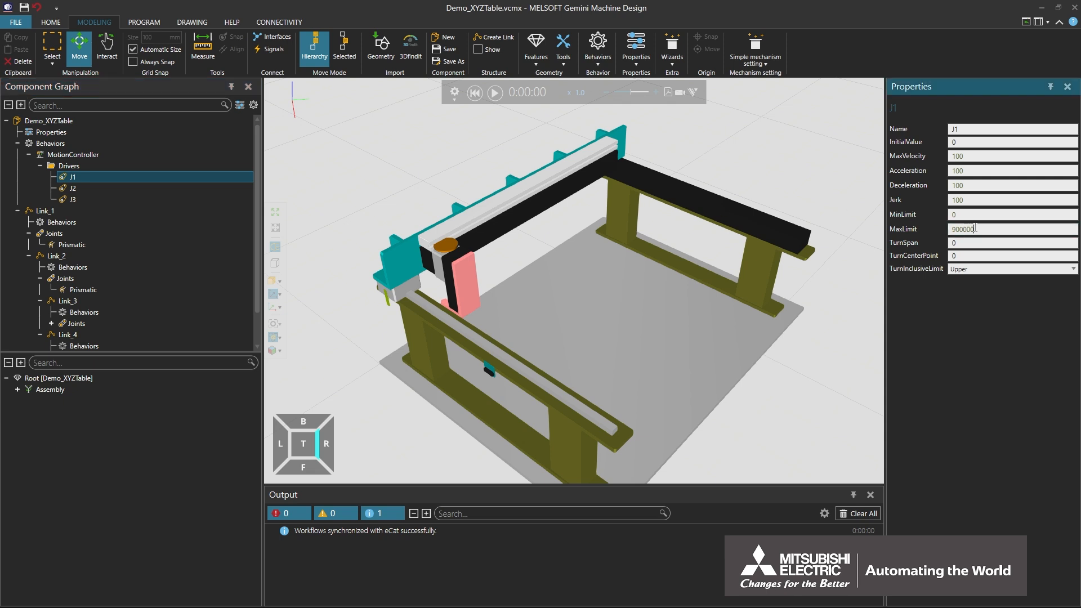
type("0")
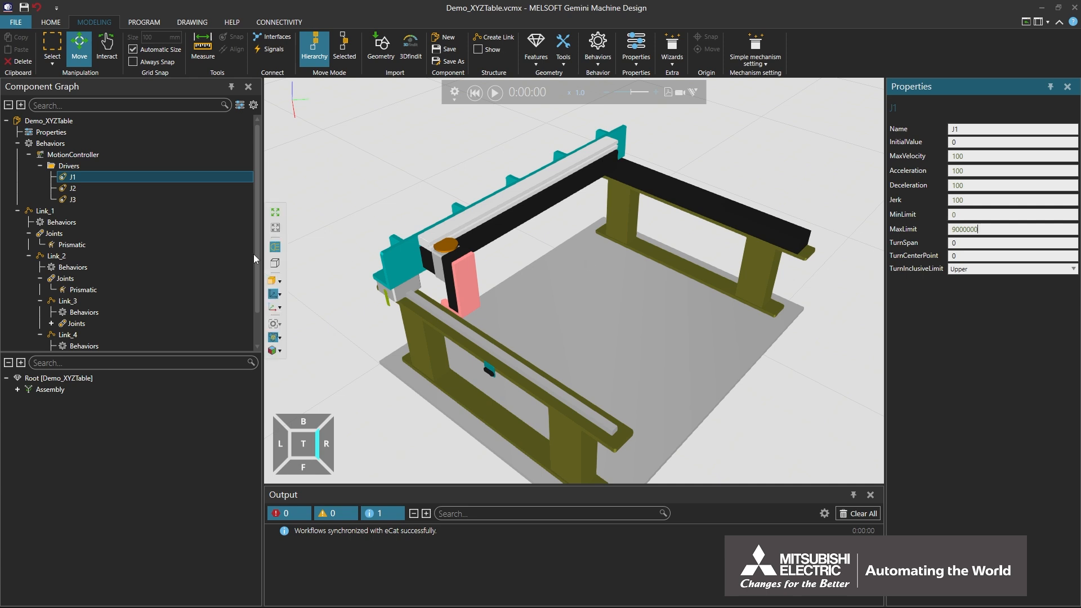
Set the value source of Link_2's prismatic joint to FromExpression with the expression J2/10000.
left_click(125, 288)
left_click(982, 203)
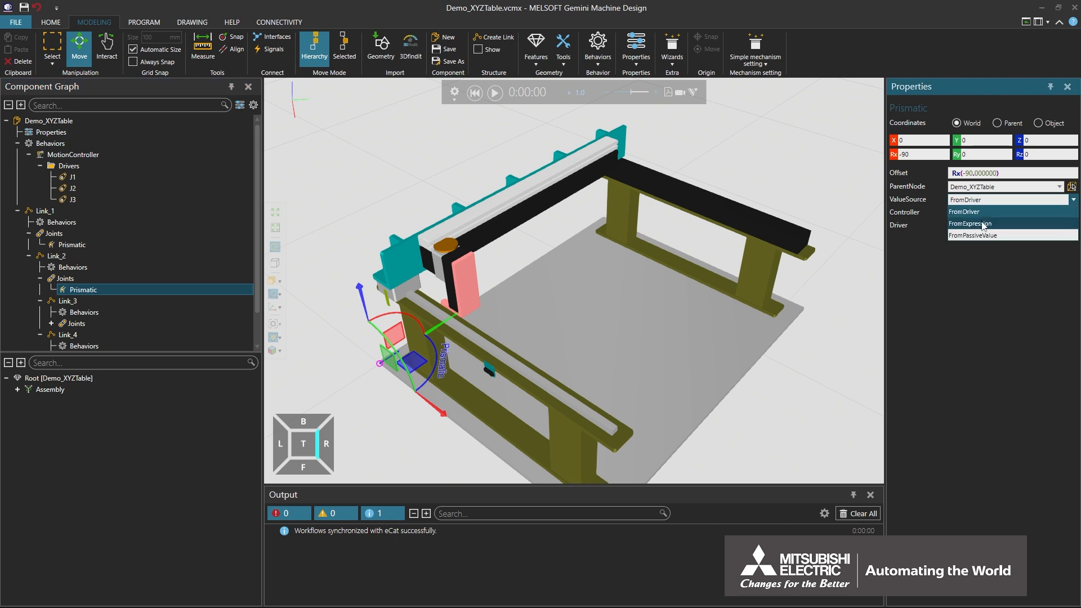
left_click(981, 225)
left_click(974, 239)
type("J2/10000")
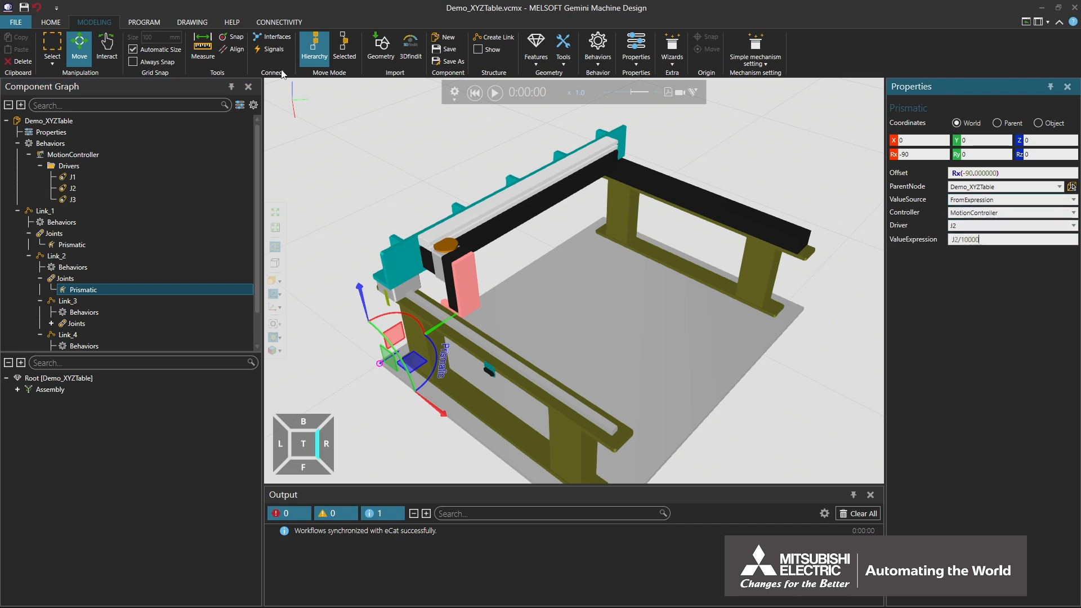
Set the MaxLimit of MotionController's J2 driver to 9000000.
left_click(97, 188)
left_click(985, 229)
type("000000")
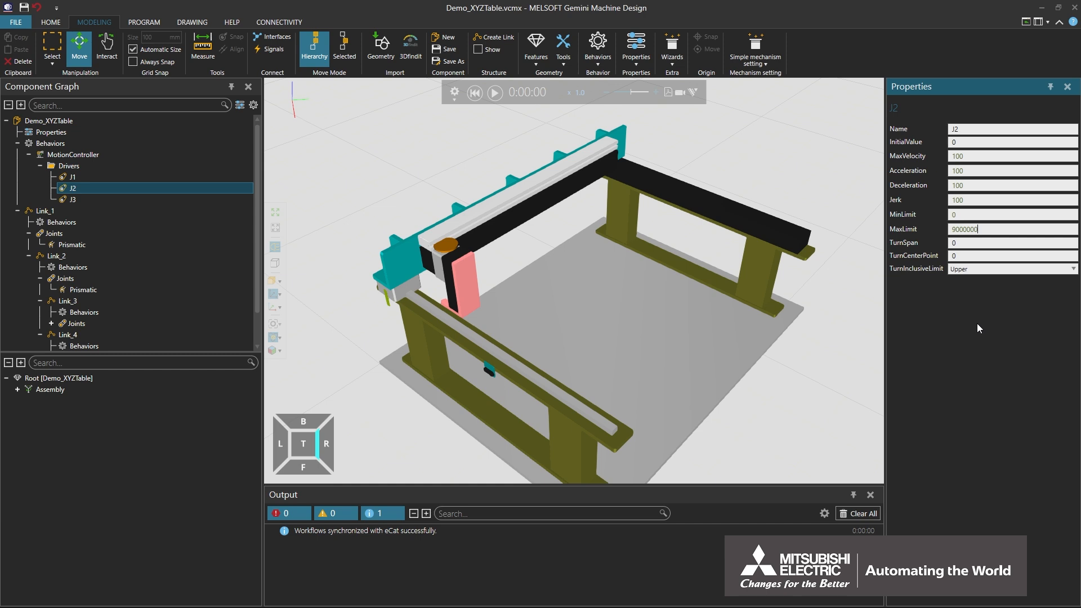
Add a Boolean signal behavior to the Demo_XYZTable root and name it Y101.
left_click(156, 122)
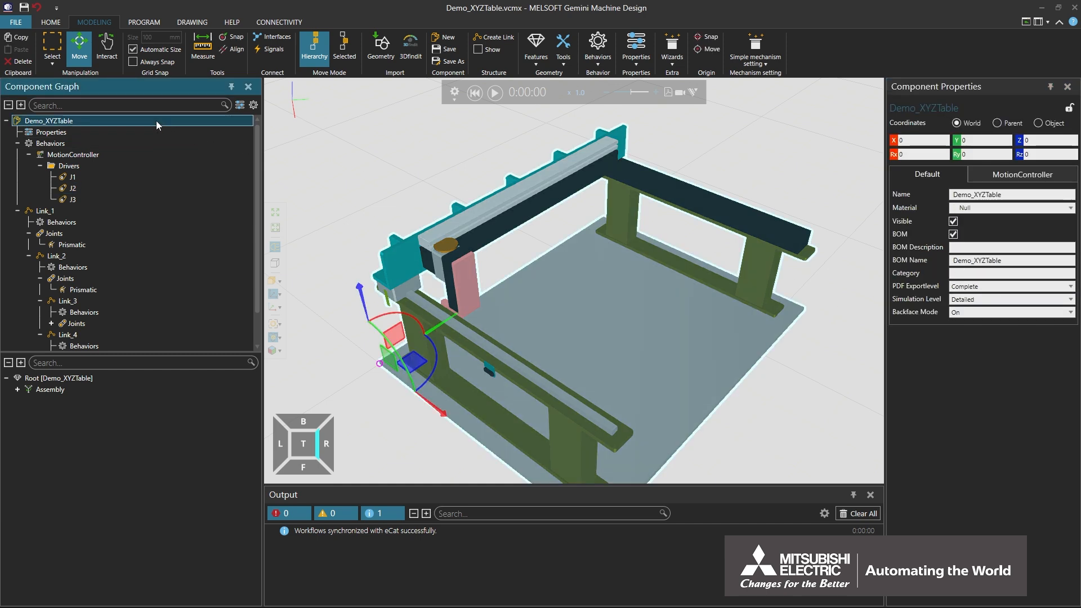
left_click(597, 45)
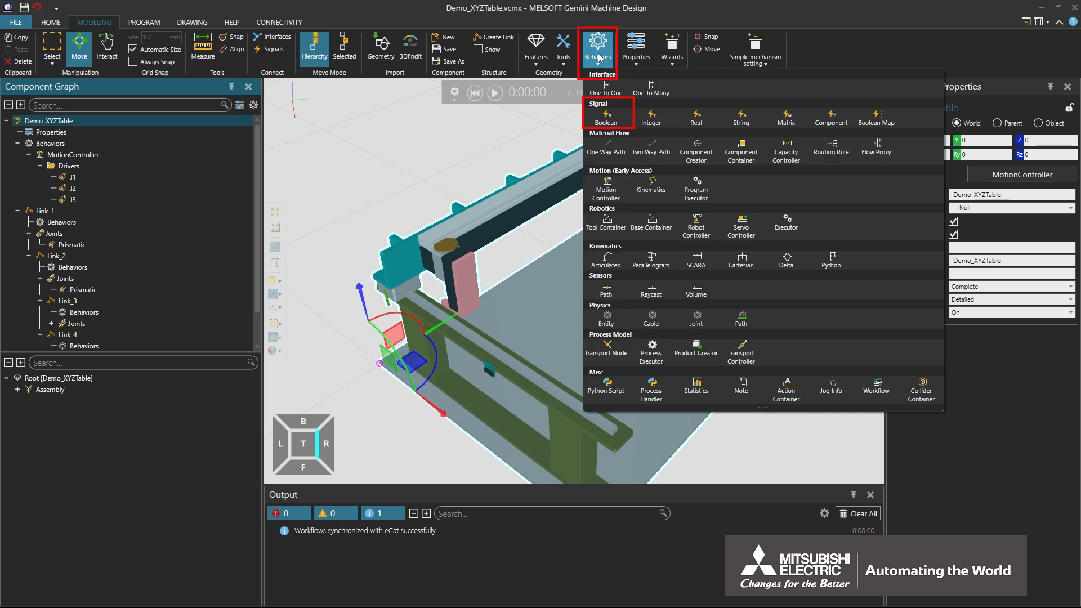
left_click(604, 116)
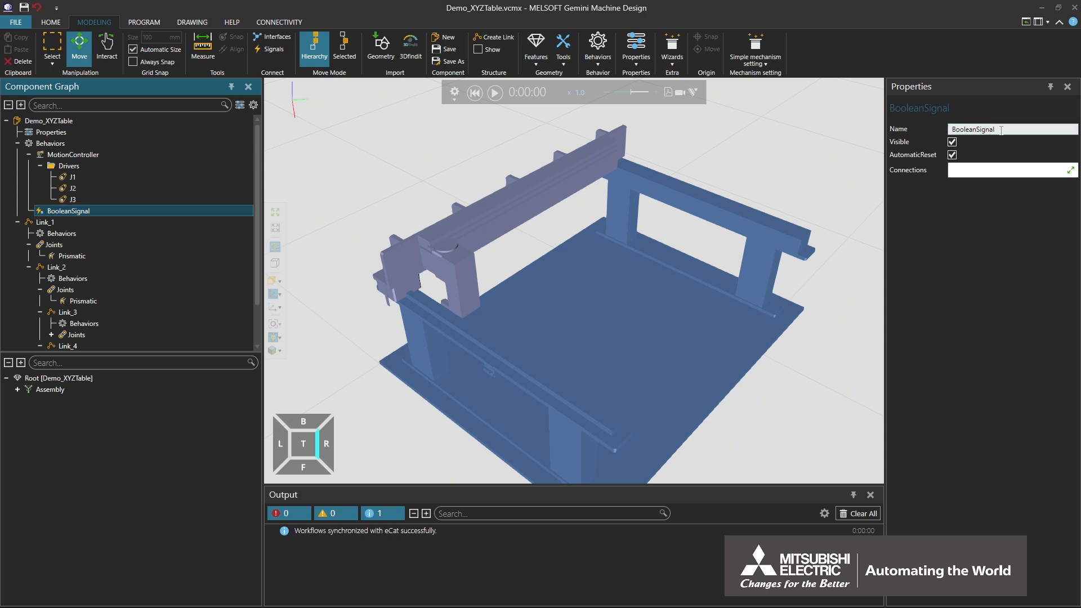
left_click_drag(1002, 129, 918, 131)
type("Y101")
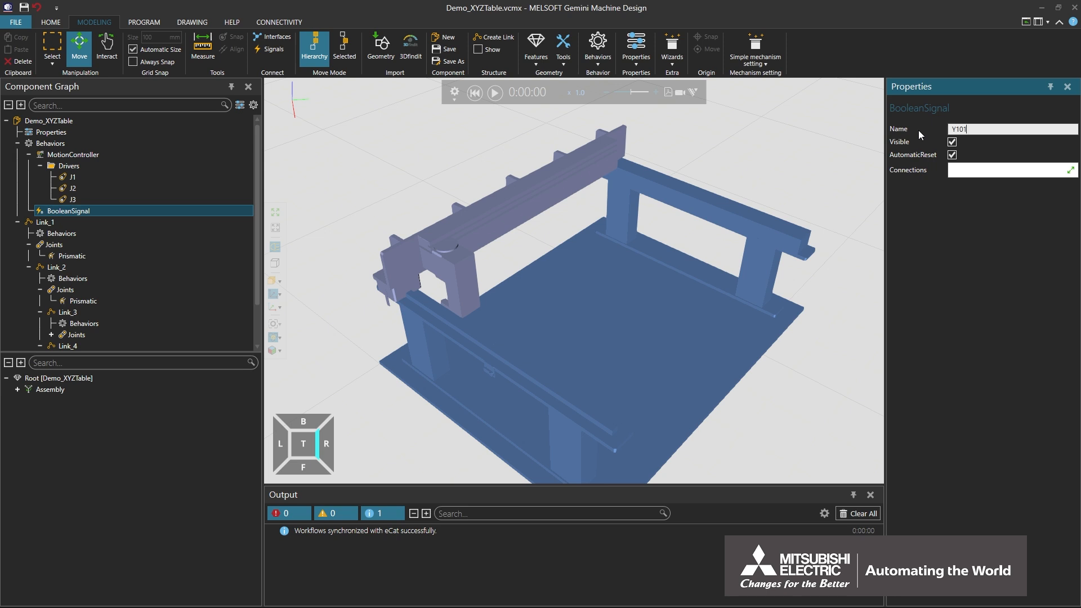
Add a second Boolean signal behavior to the Demo_XYZTable root and name it Y102.
left_click(86, 120)
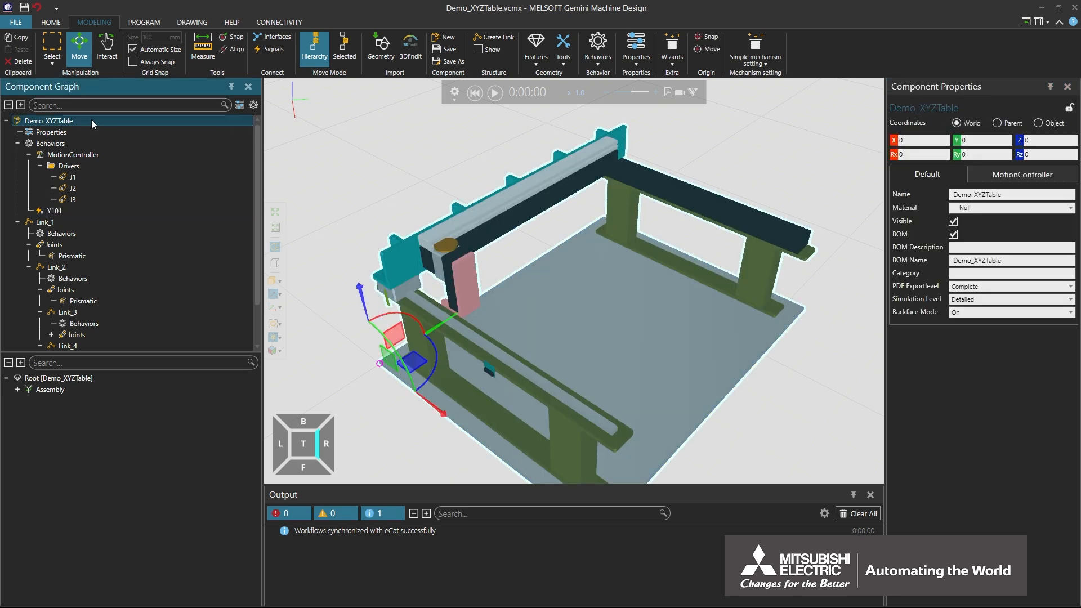
left_click(597, 48)
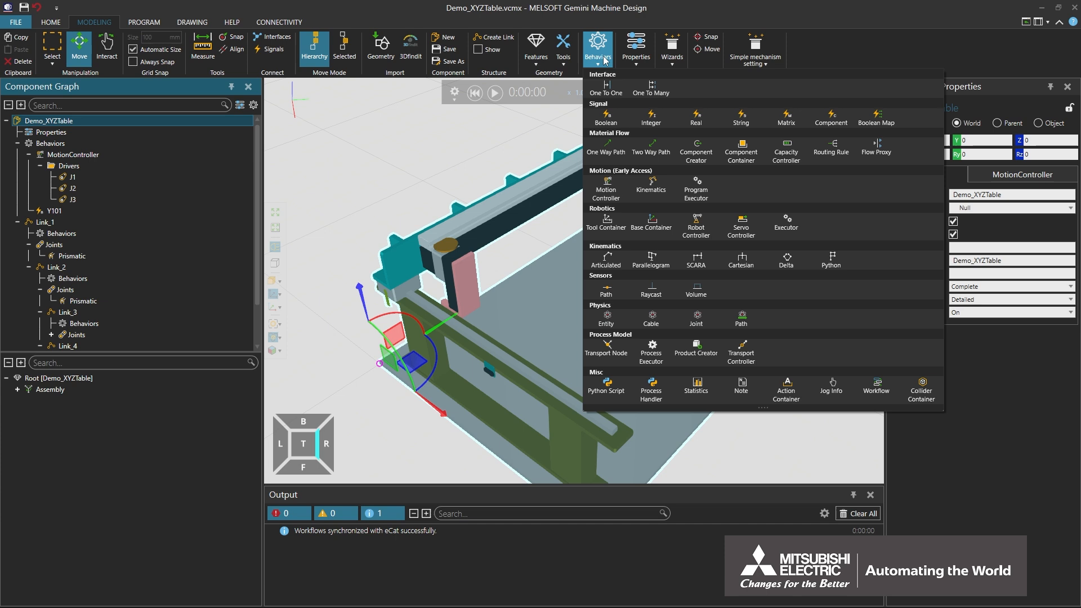
left_click(606, 115)
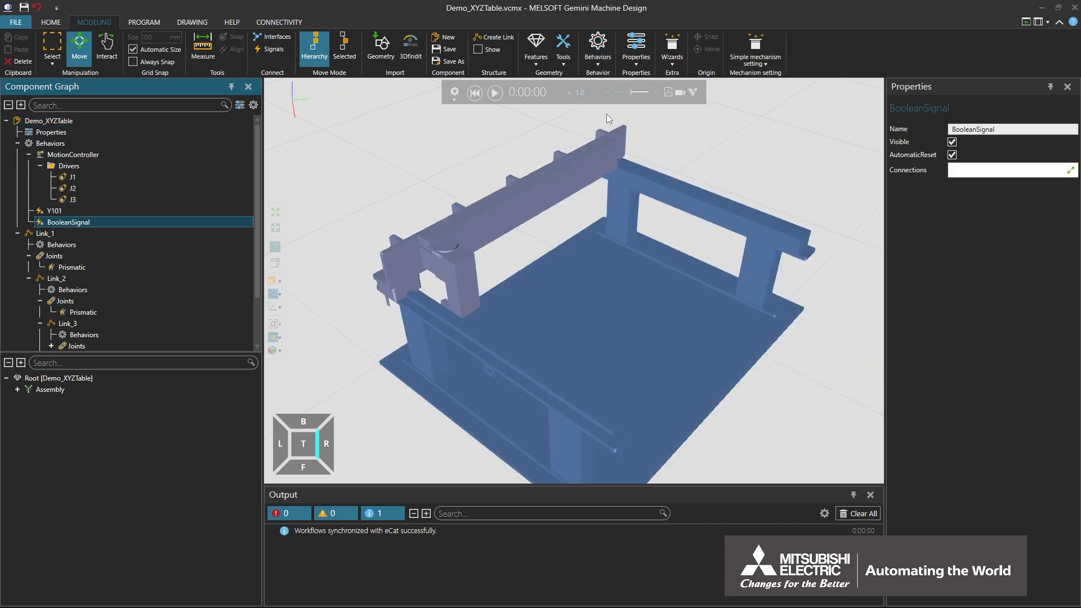
left_click(931, 129)
type("Y1")
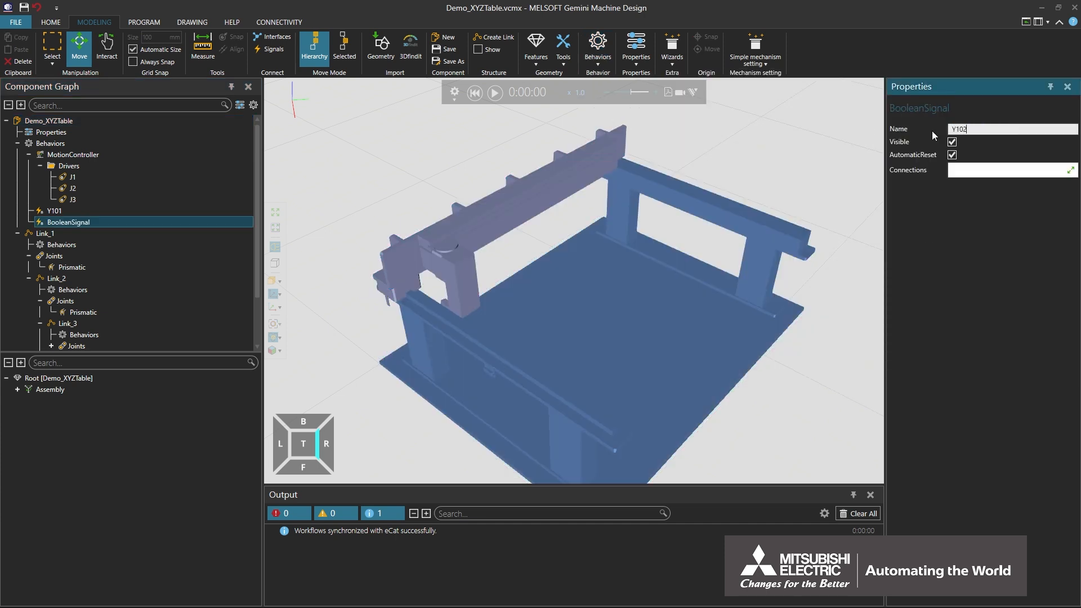
type("02")
key("Return")
Add a Boolean property to the Demo_XYZTable component and name it X101.
left_click(158, 121)
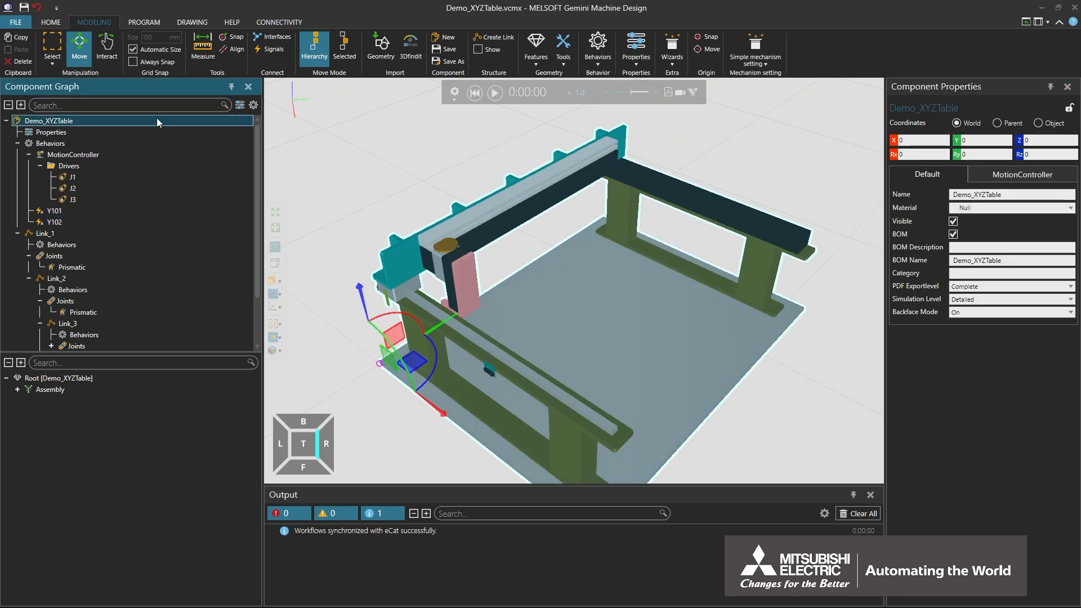
left_click(635, 50)
left_click(689, 91)
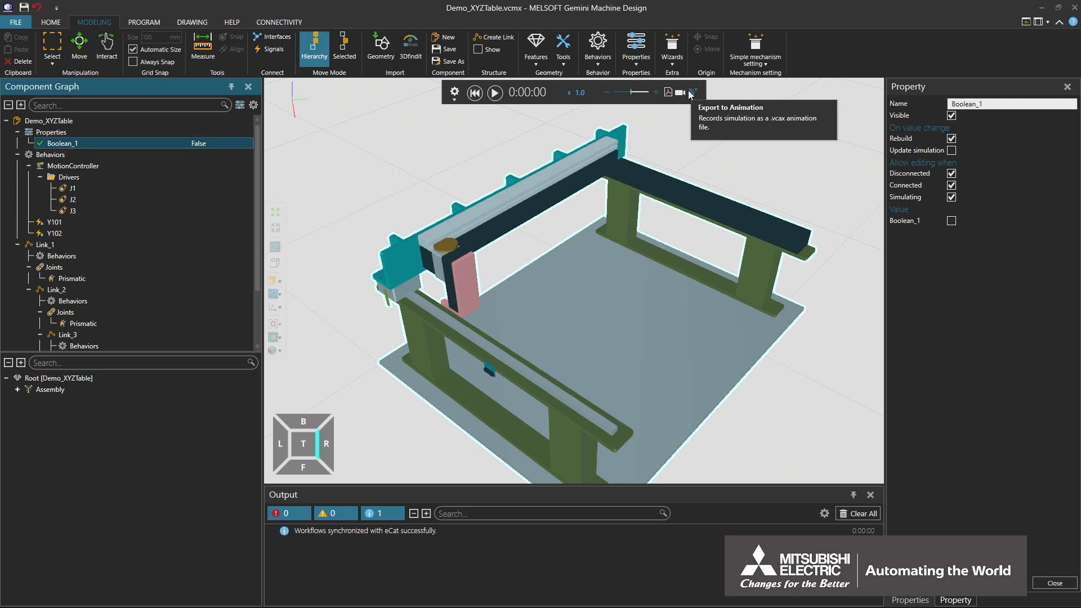
left_click_drag(993, 106, 871, 99)
type("X101")
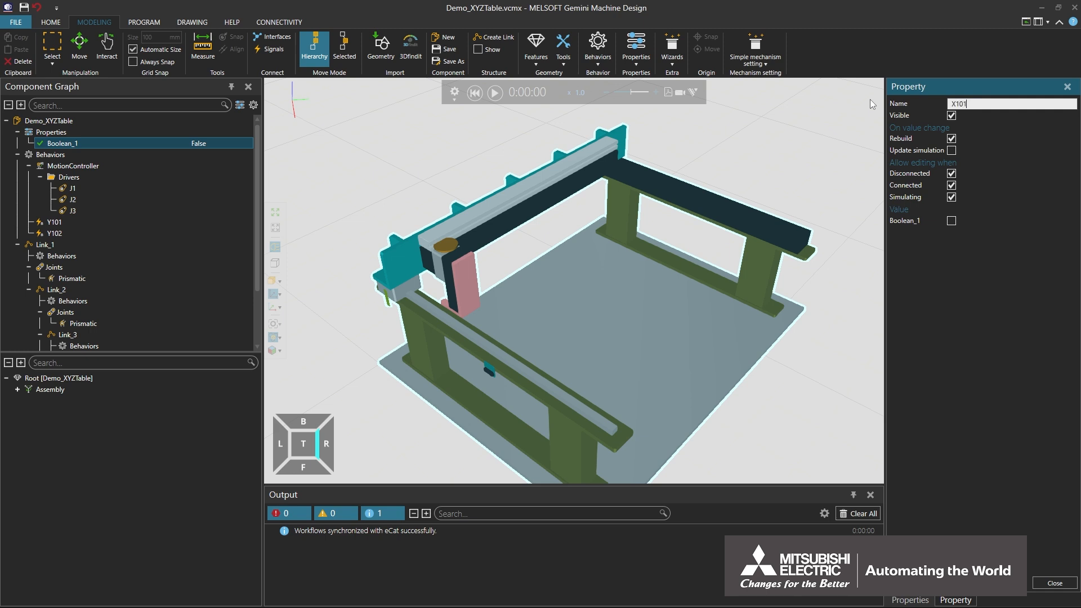
key("Return")
Add a second Boolean property to the Demo_XYZTable component and name it X102.
left_click(178, 122)
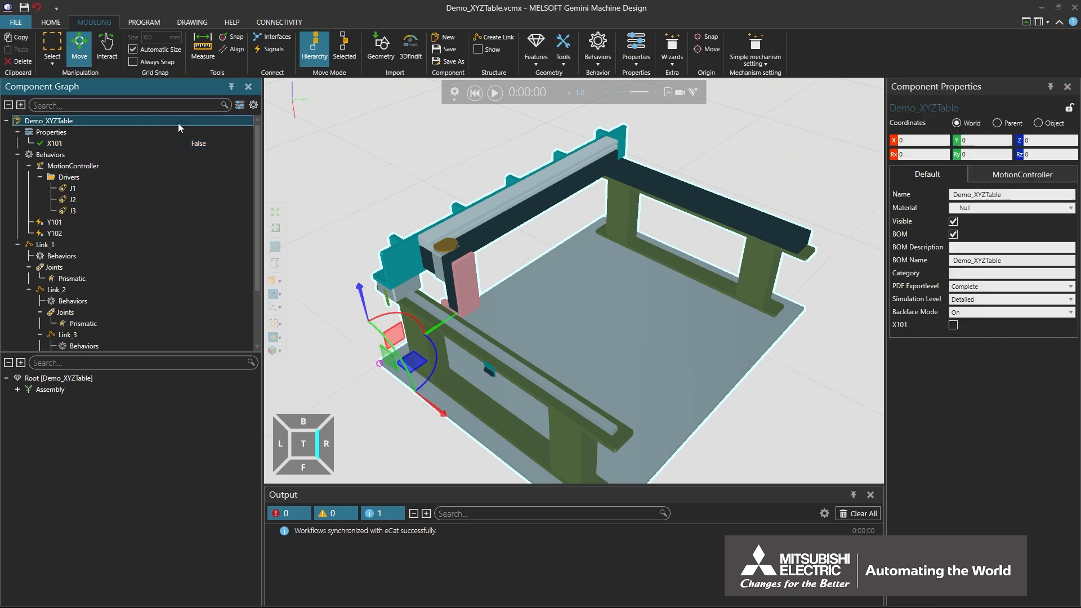
left_click(637, 59)
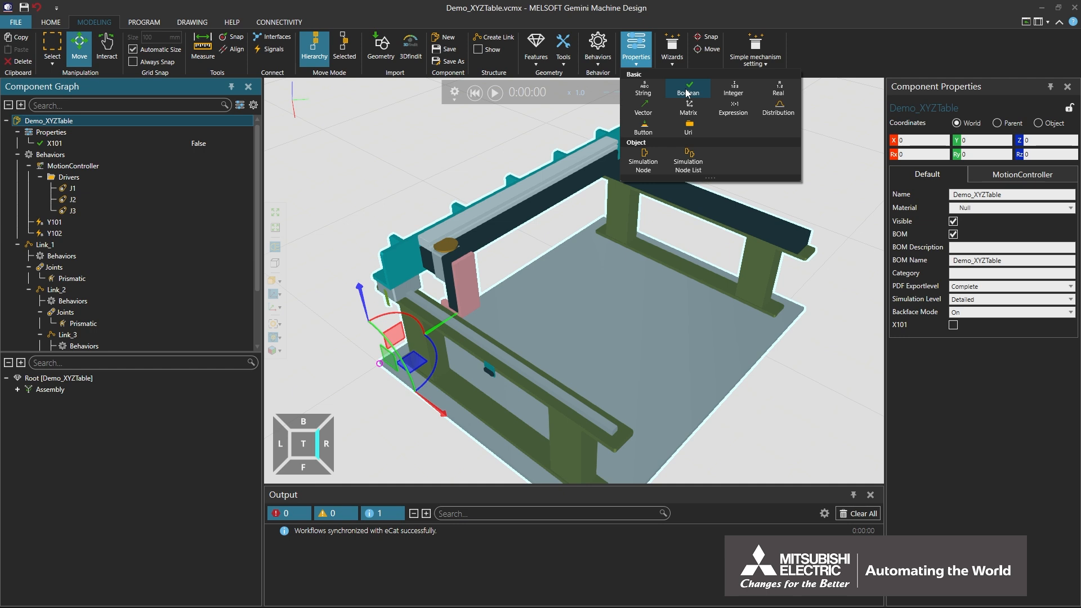
left_click(687, 91)
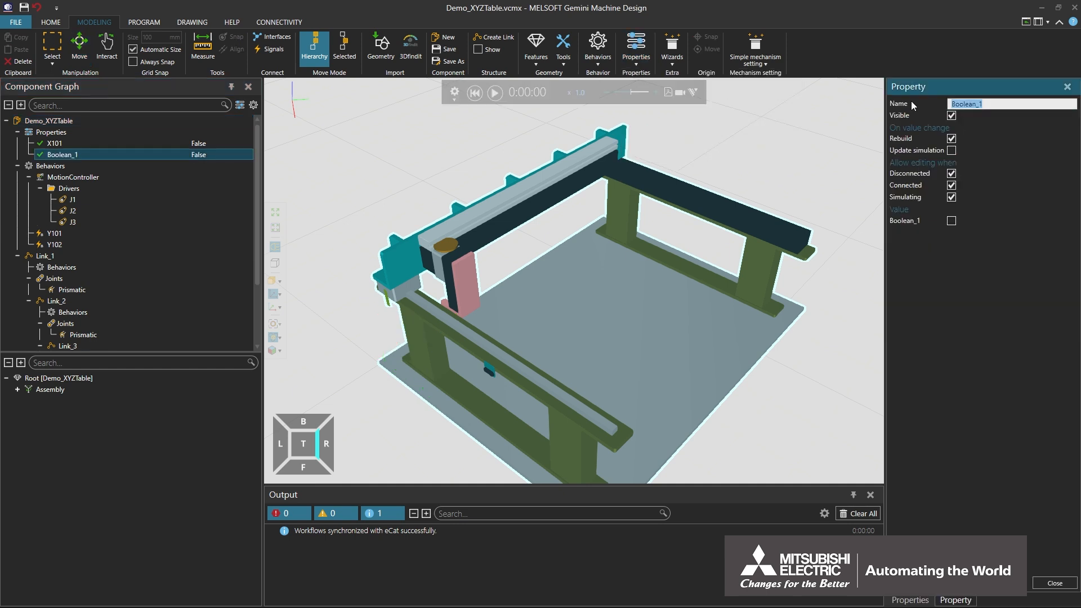
type("X102")
key("Return")
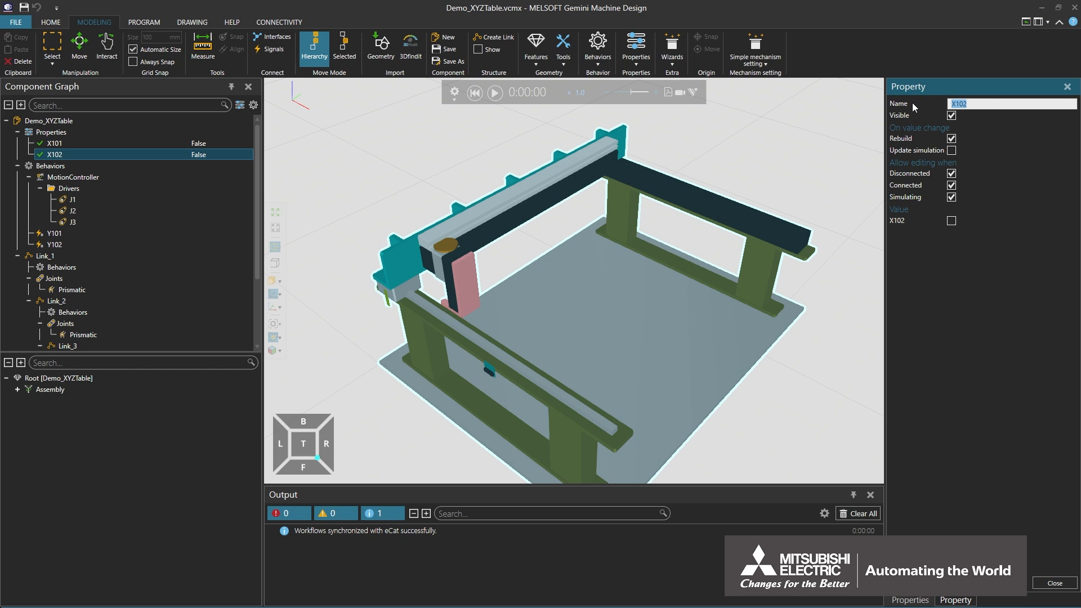
Add a Python Script behavior to Link_3.
left_click(146, 345)
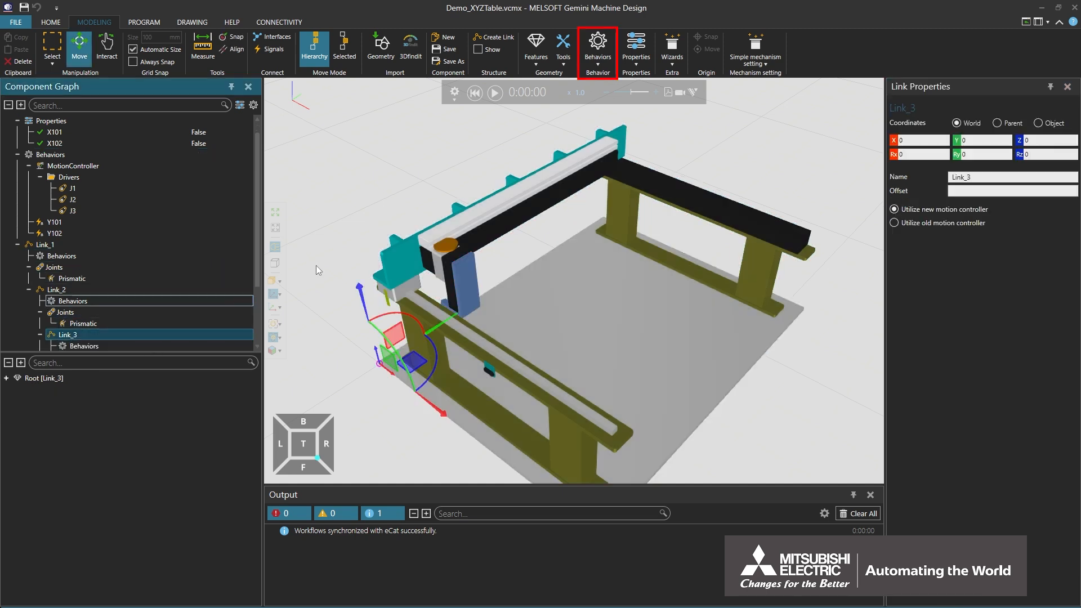
left_click(605, 60)
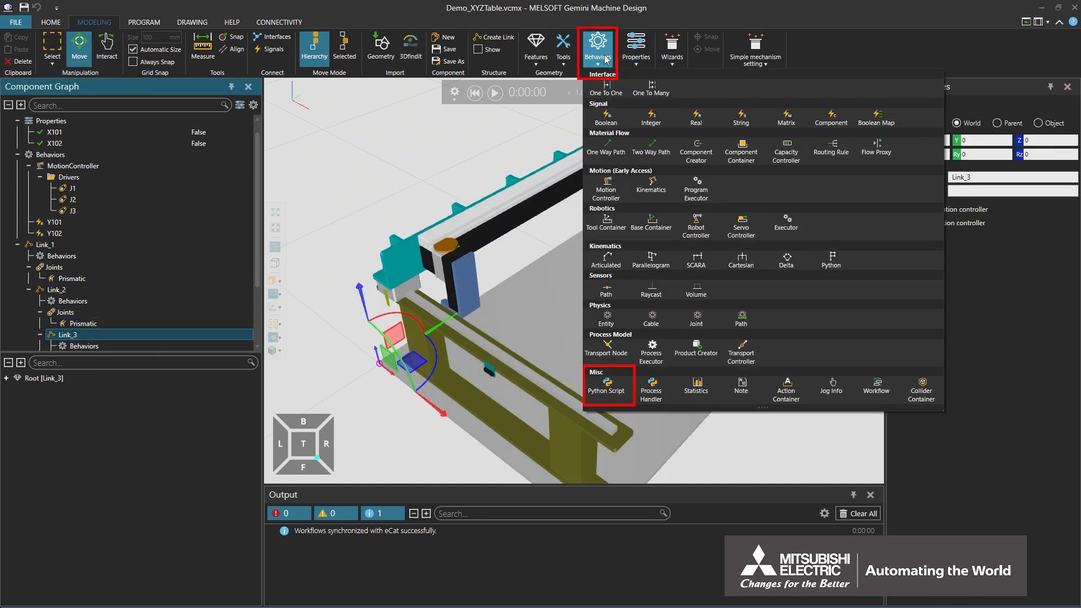
left_click(623, 399)
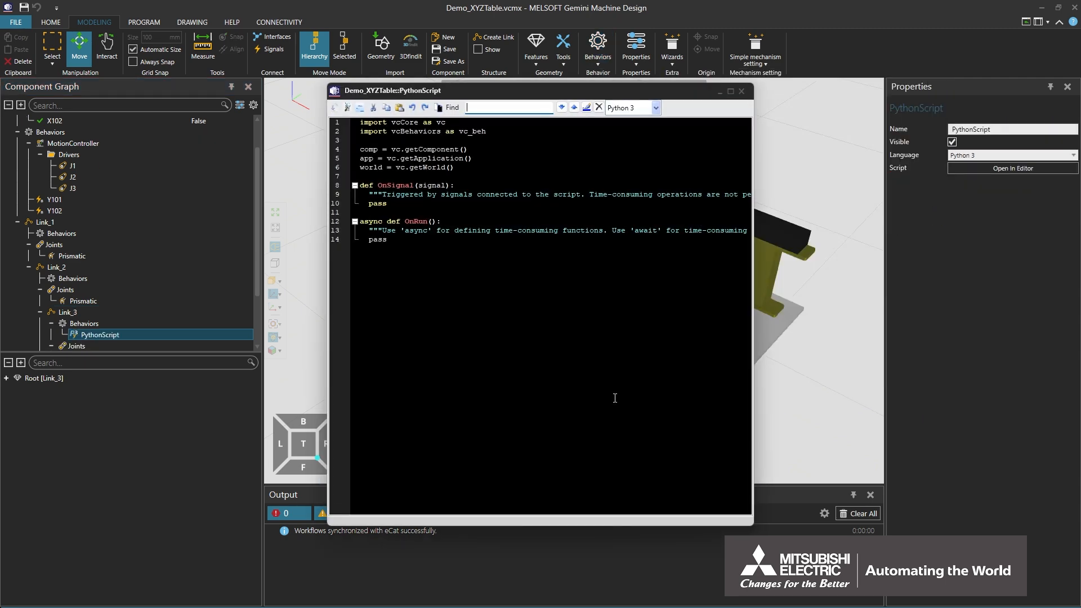
Switch the script's language to Python 2 and return it to Python 3.
left_click(656, 108)
left_click(648, 122)
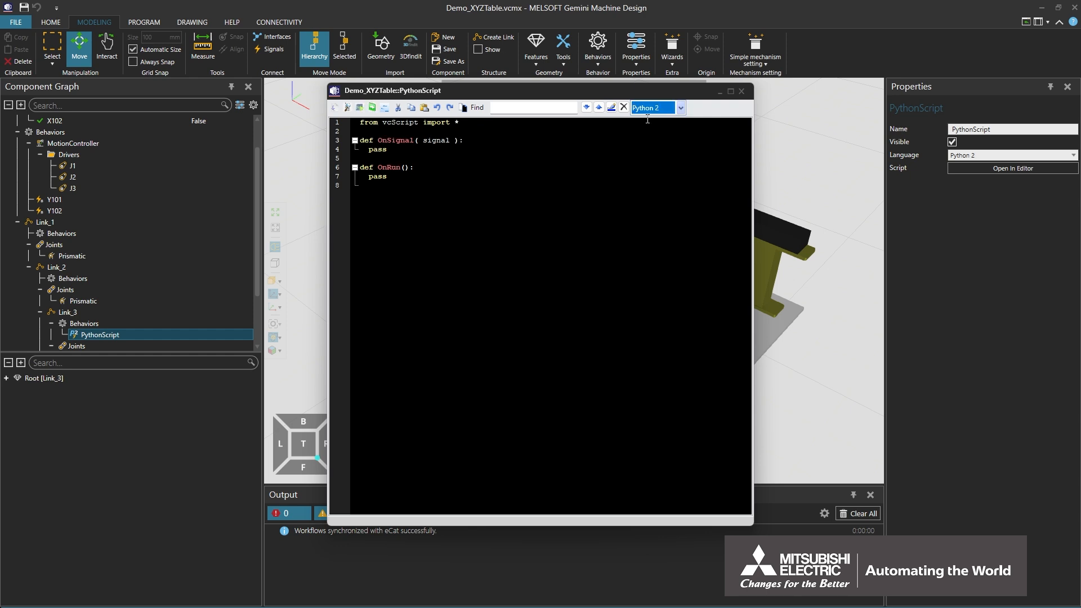
left_click(680, 108)
left_click(667, 130)
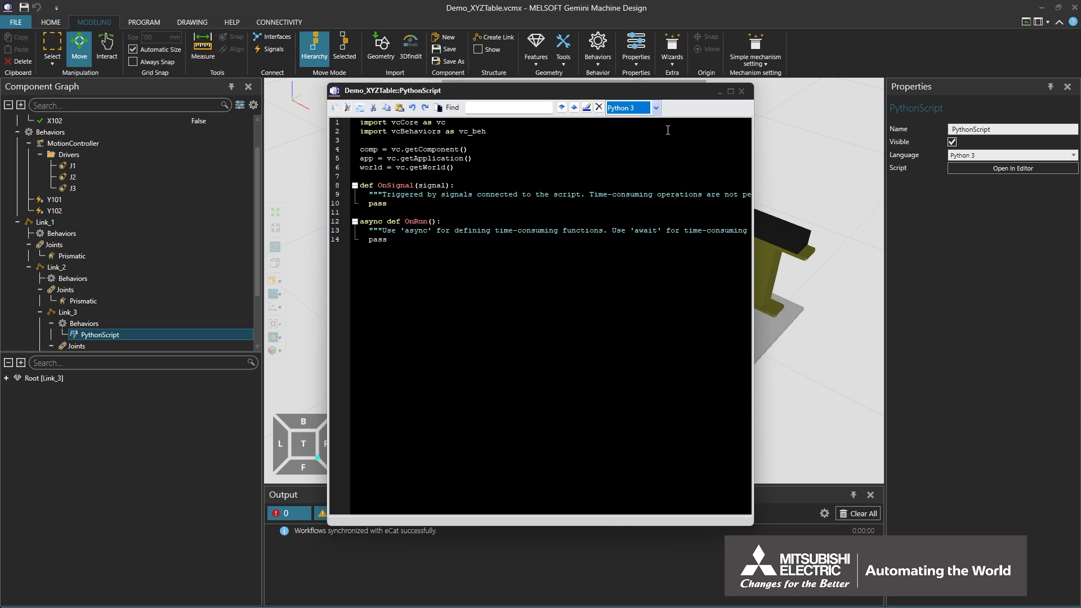
Replace the template script with the prepared code driving driver index 2 to 100 on Y101 and 0 on Y102, and save it.
key("ctrl+a")
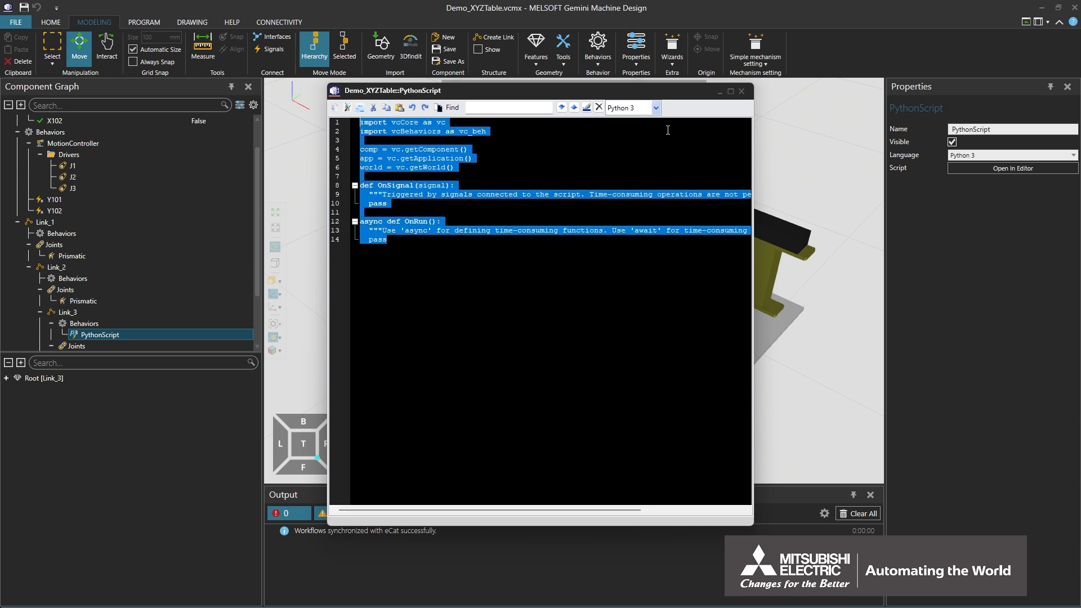
key("ctrl+v")
left_click_drag(675, 83, 675, 55)
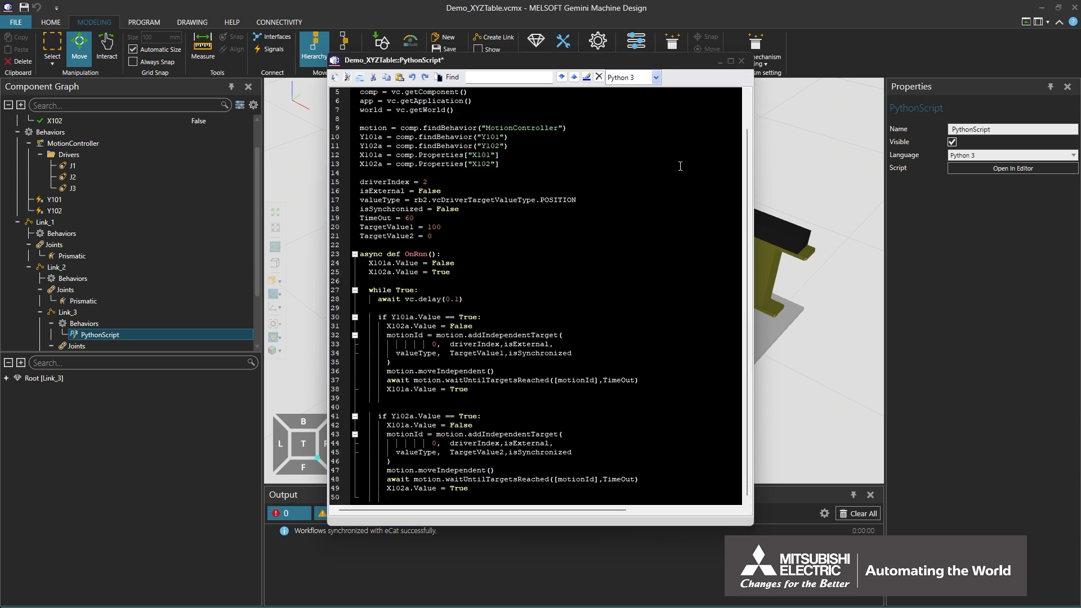
left_click_drag(667, 524, 667, 580)
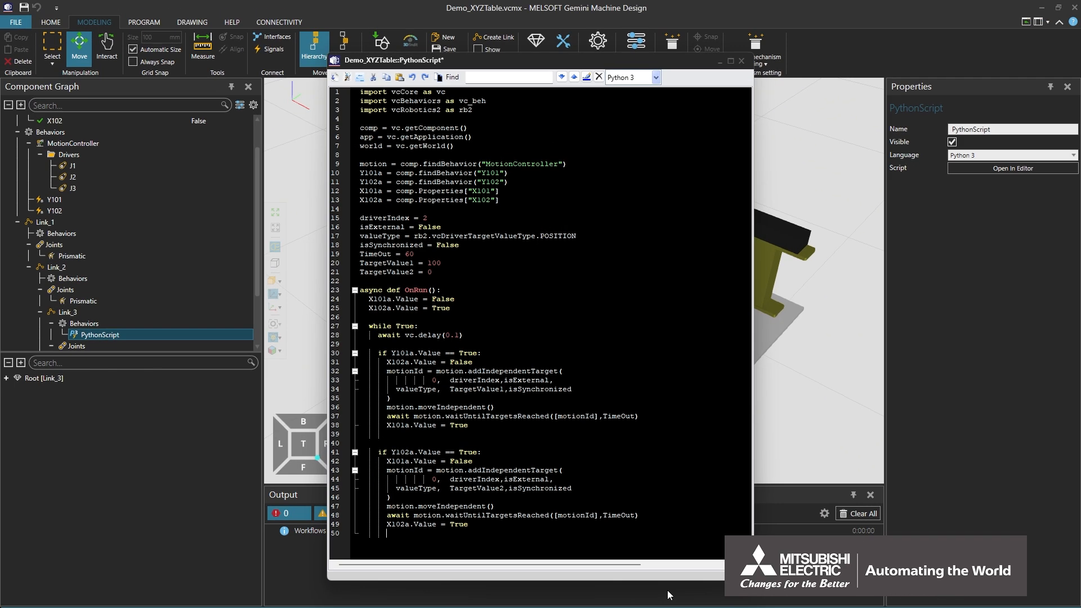
left_click(335, 78)
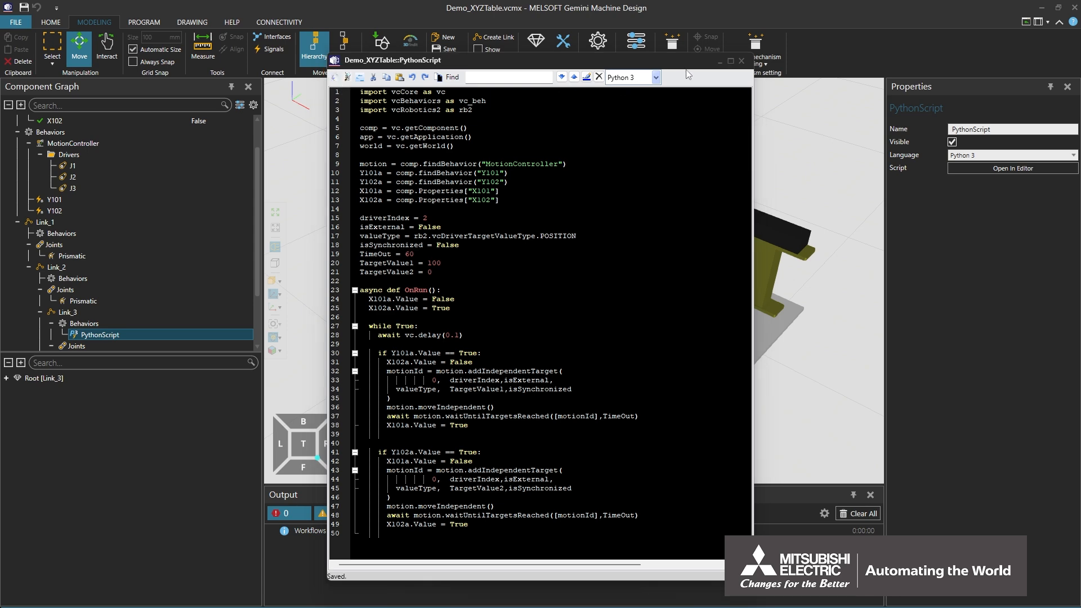
left_click(741, 61)
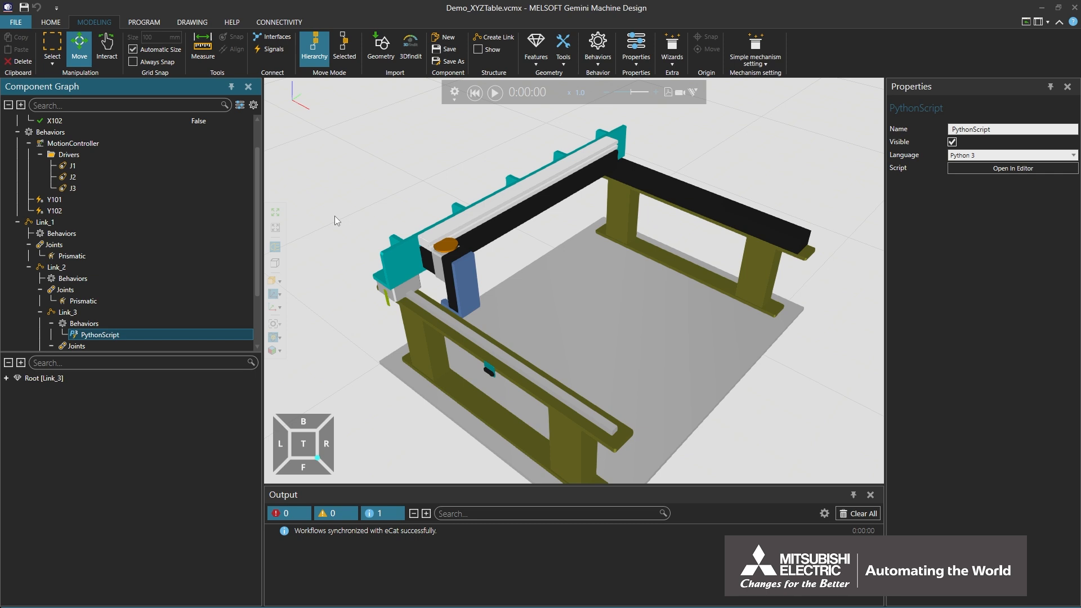
Extract the small black sensor body below the table's side rail as a separate component.
scroll(407, 376, "up", 10)
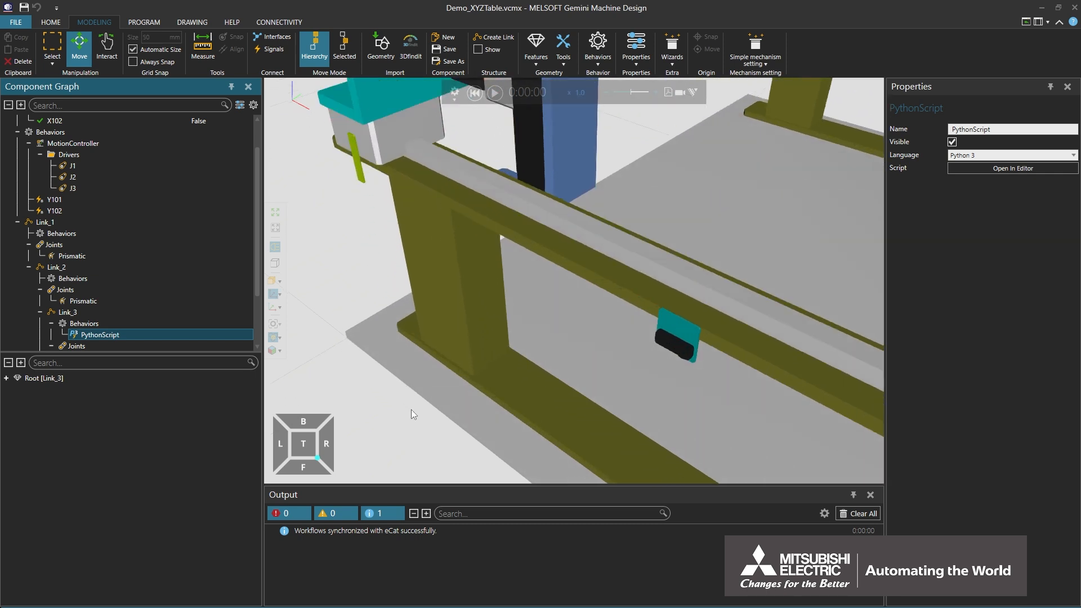
scroll(415, 415, "up", 3)
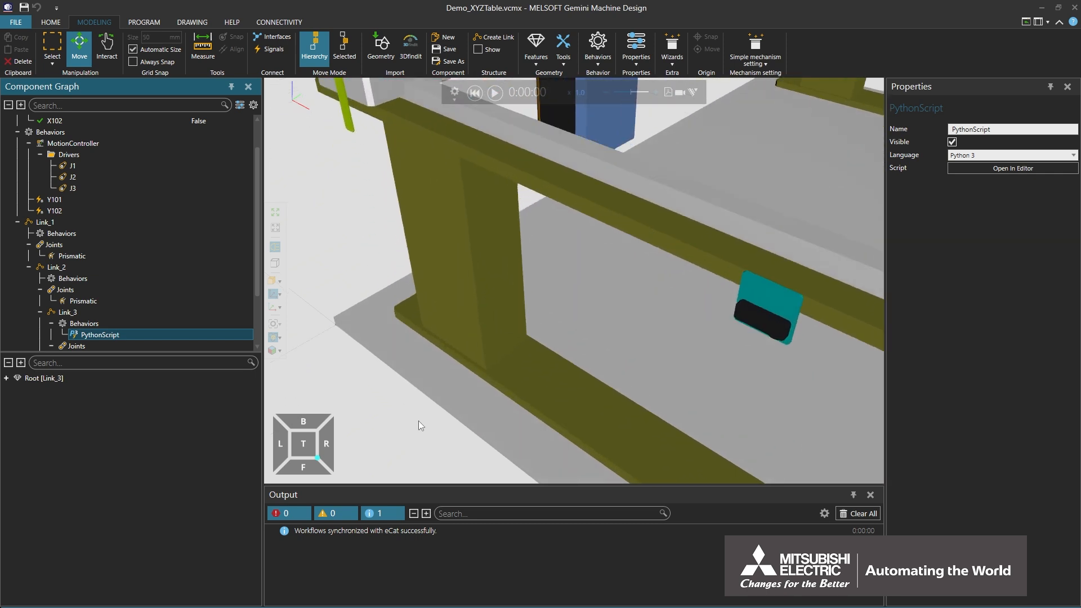
left_click(777, 330)
right_click(778, 326)
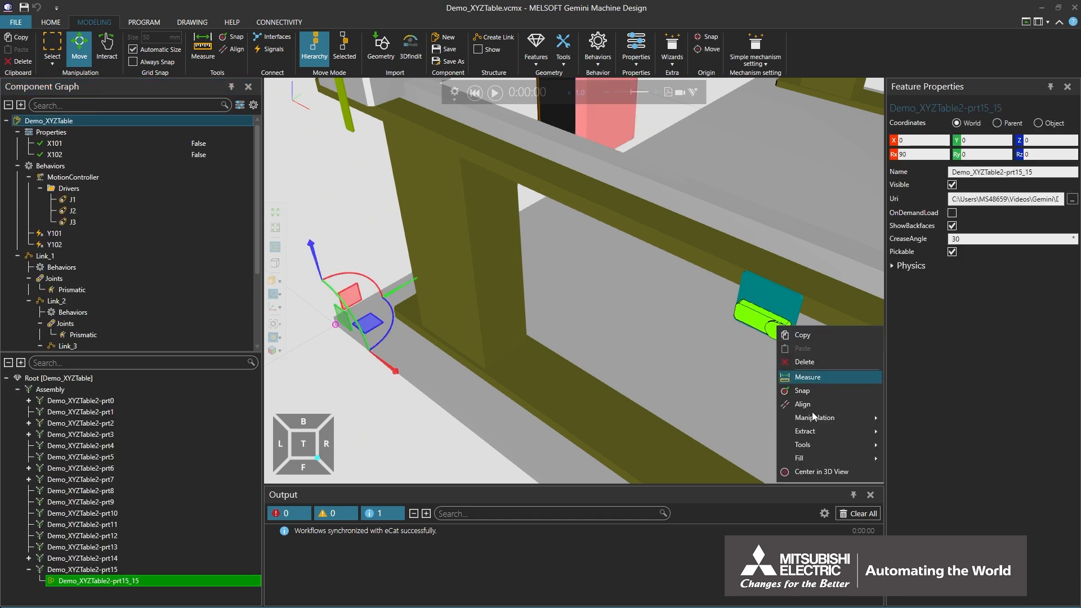
mouse_move(828, 431)
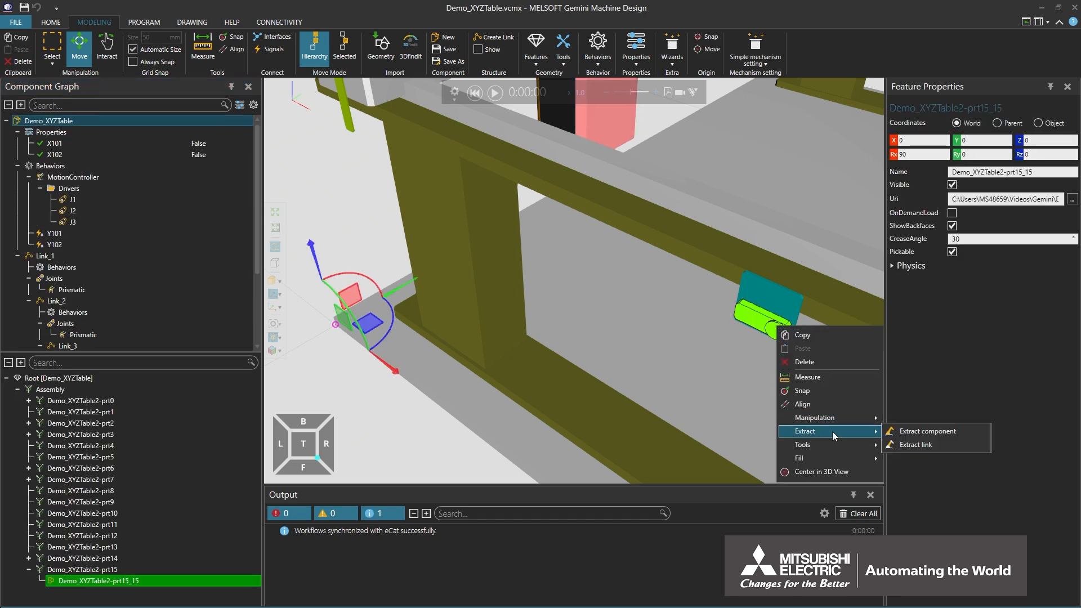
left_click(930, 430)
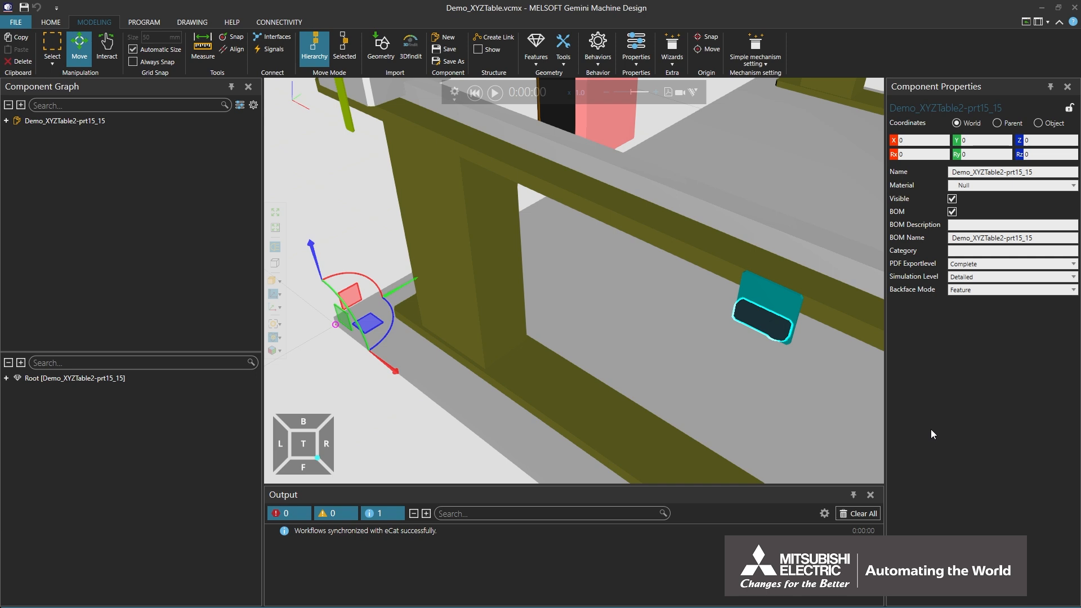
Add a Frame feature to the extracted sensor component and move it onto the sensor body.
left_click(536, 51)
left_click(557, 139)
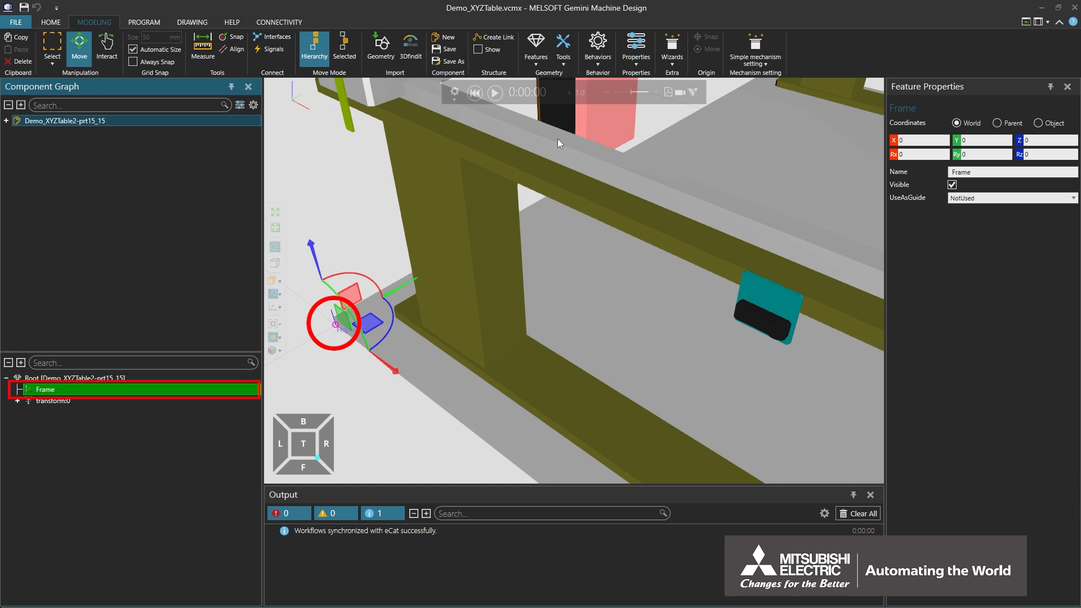
left_click_drag(337, 325, 775, 331)
Add a Raycast sensor behavior and a Boolean signal named X100 to the sensor component.
left_click(597, 50)
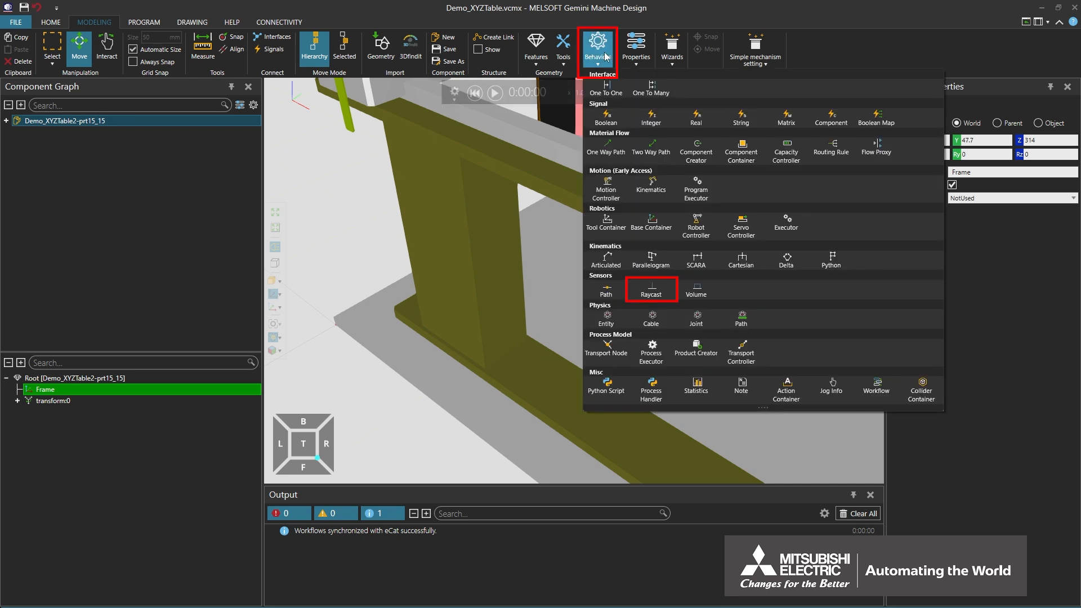
left_click(664, 290)
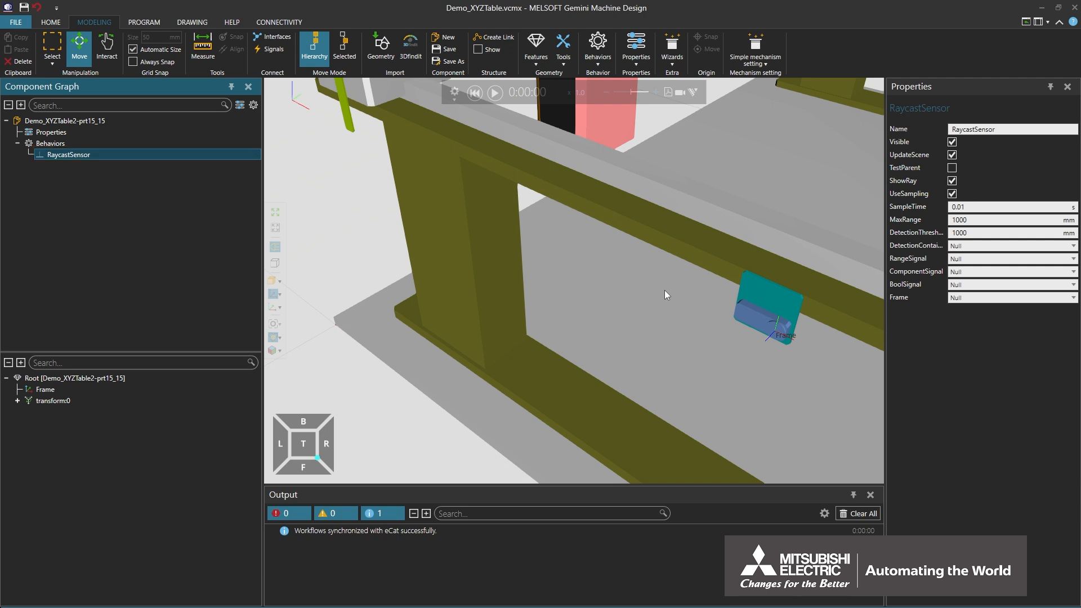
left_click(598, 49)
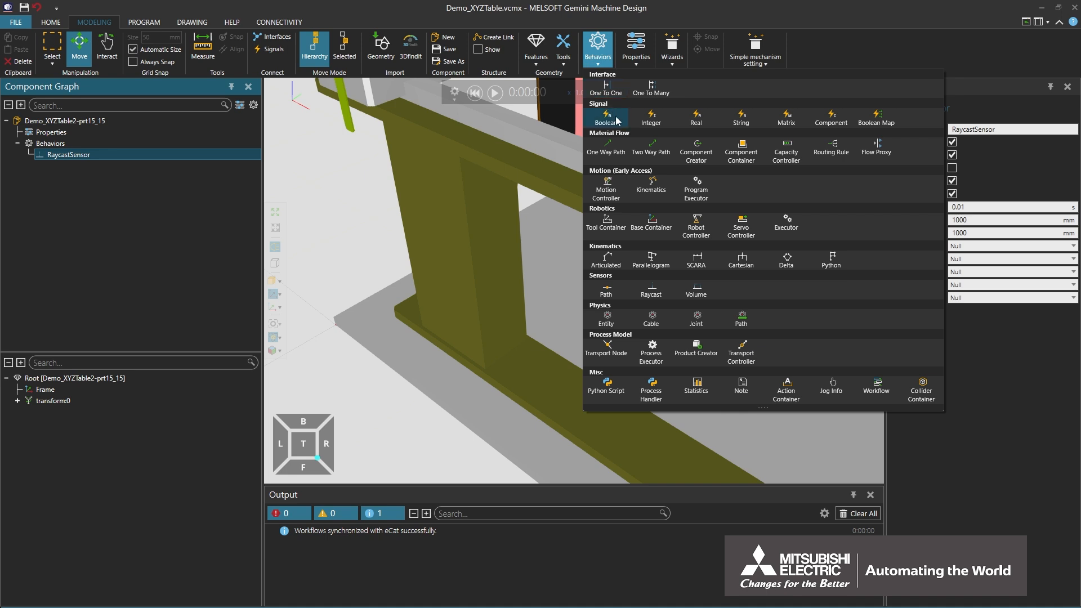
left_click(618, 121)
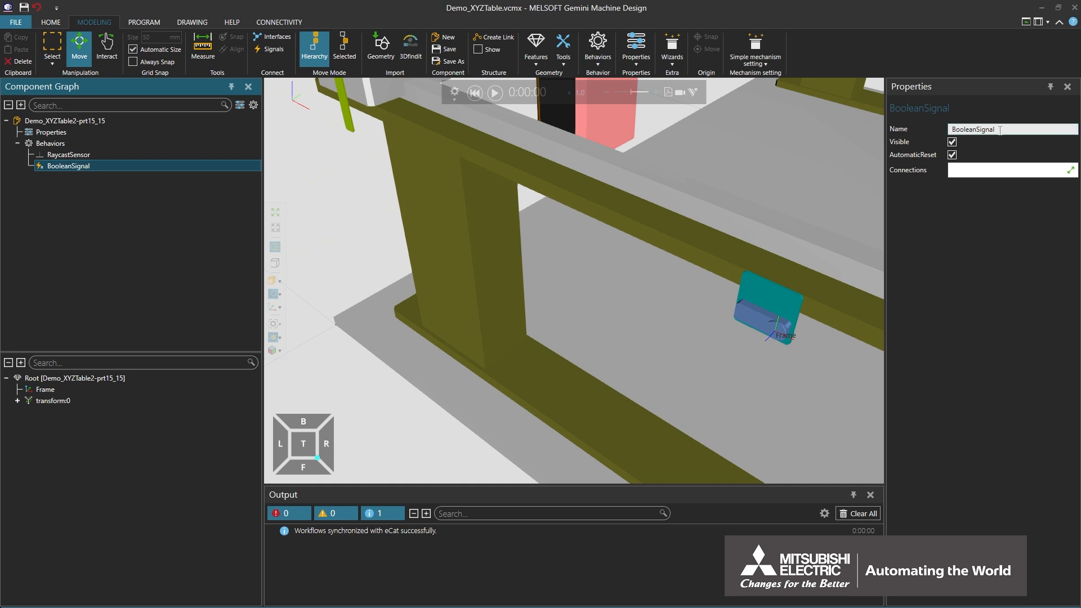
left_click_drag(999, 129, 960, 129)
type("X100")
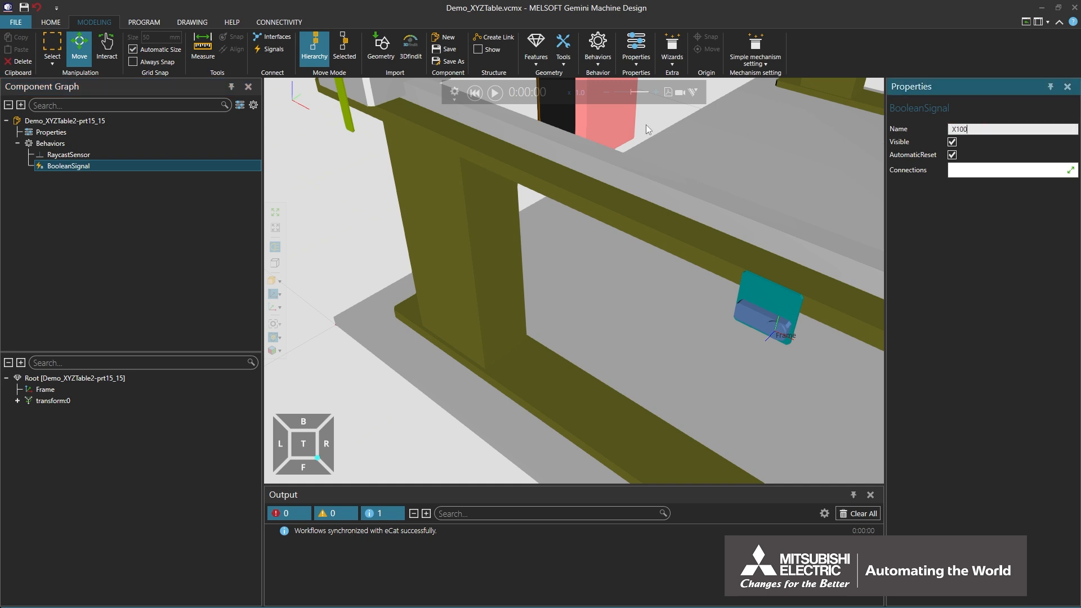
Set the Raycast sensor's maximum range and detection threshold to 100 mm, its Boolean signal to X100 and its frame to Frame.
left_click(202, 155)
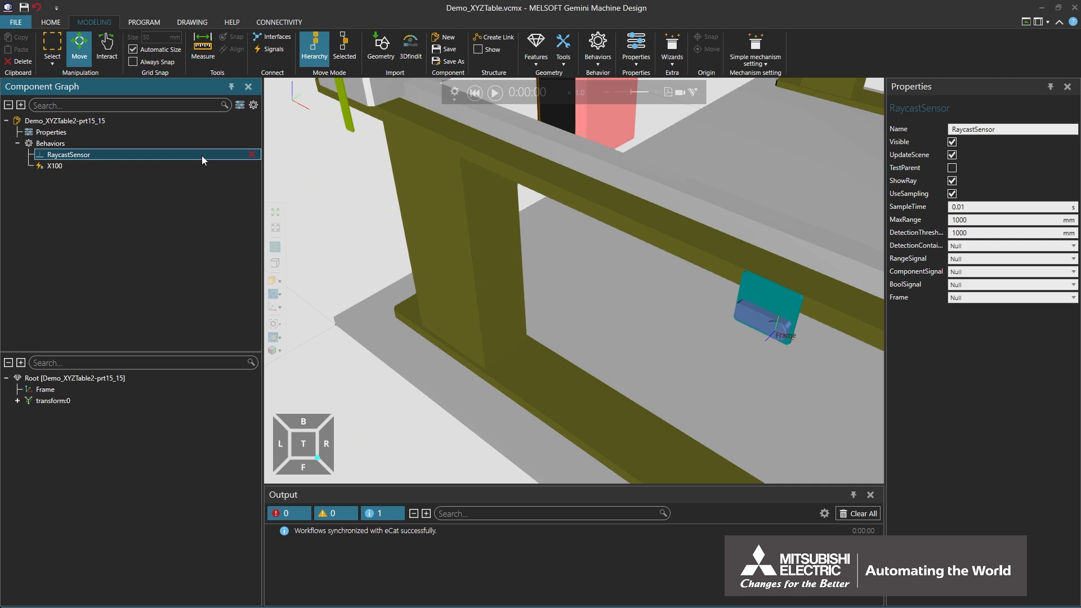
left_click(982, 221)
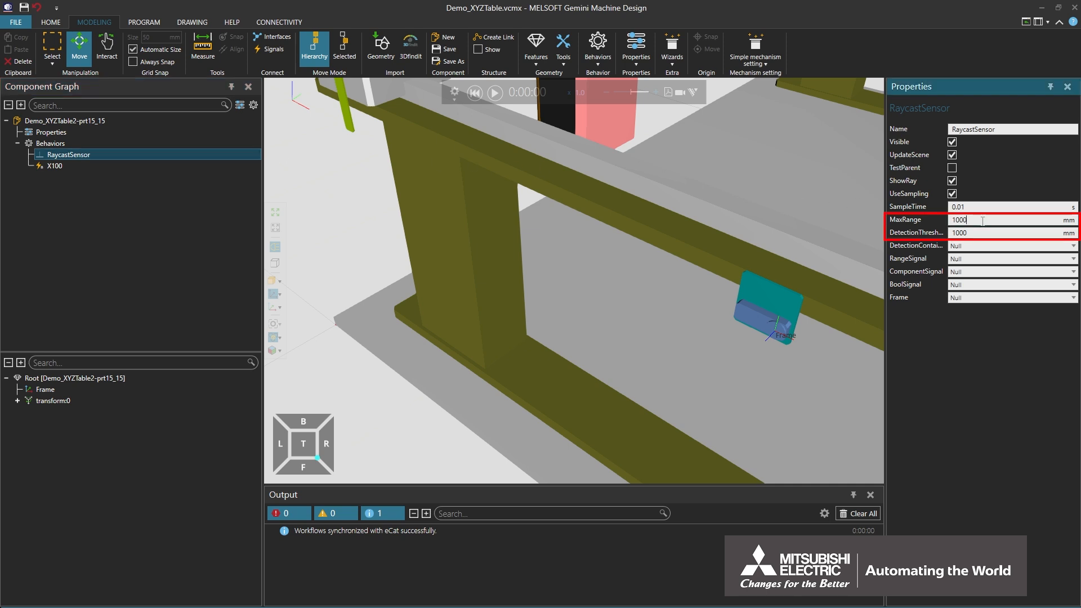
key("BackSpace")
left_click(981, 231)
key("BackSpace")
left_click(998, 285)
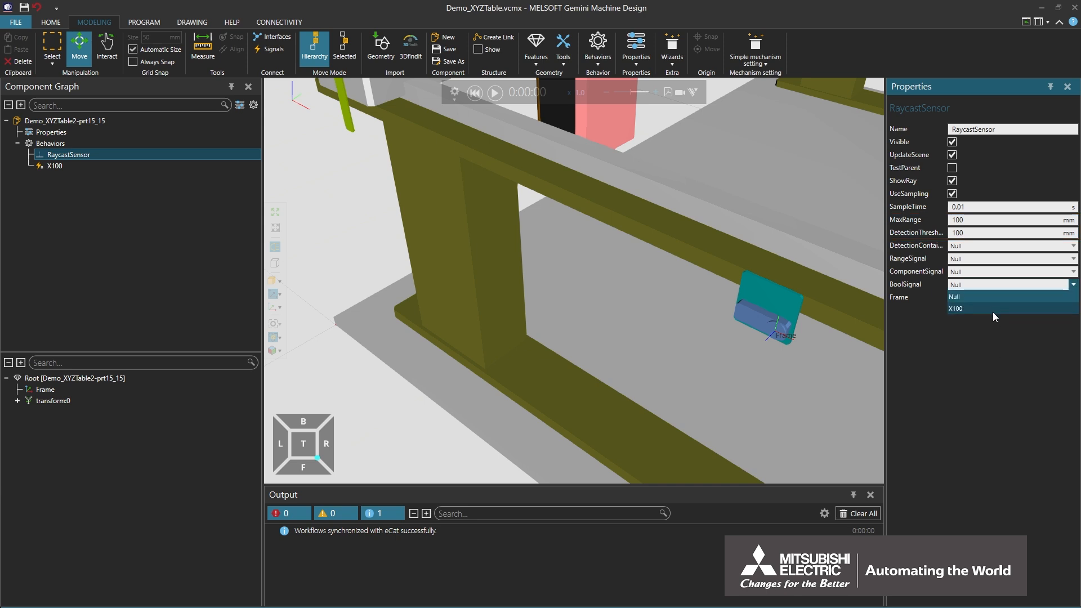
left_click(993, 313)
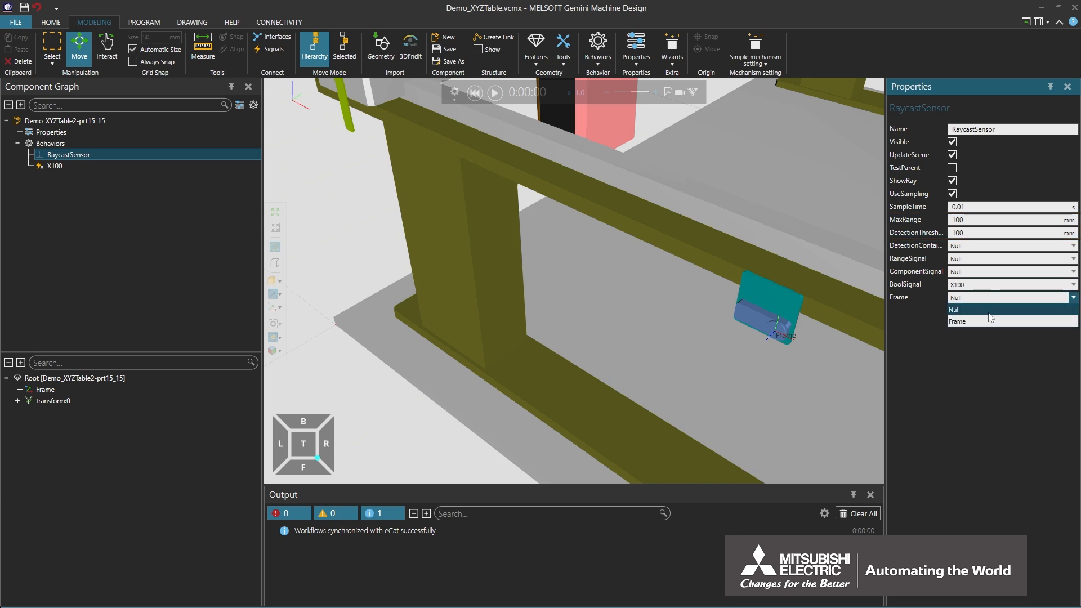
left_click(984, 322)
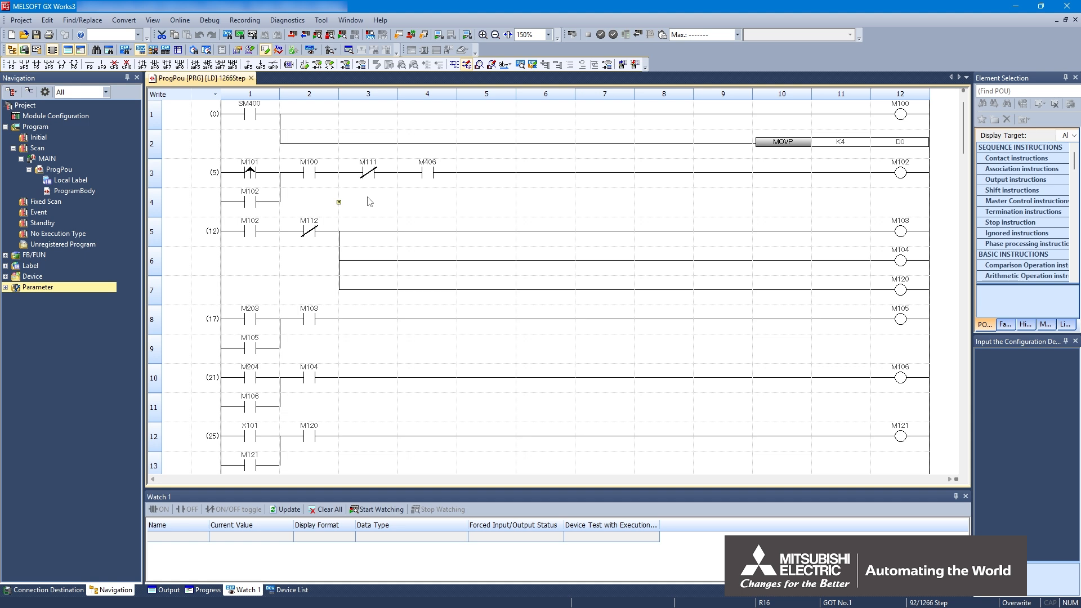
Add the open project as system 1 in a system simulation, include the RD77MS2 module and start the simulation.
left_click(211, 20)
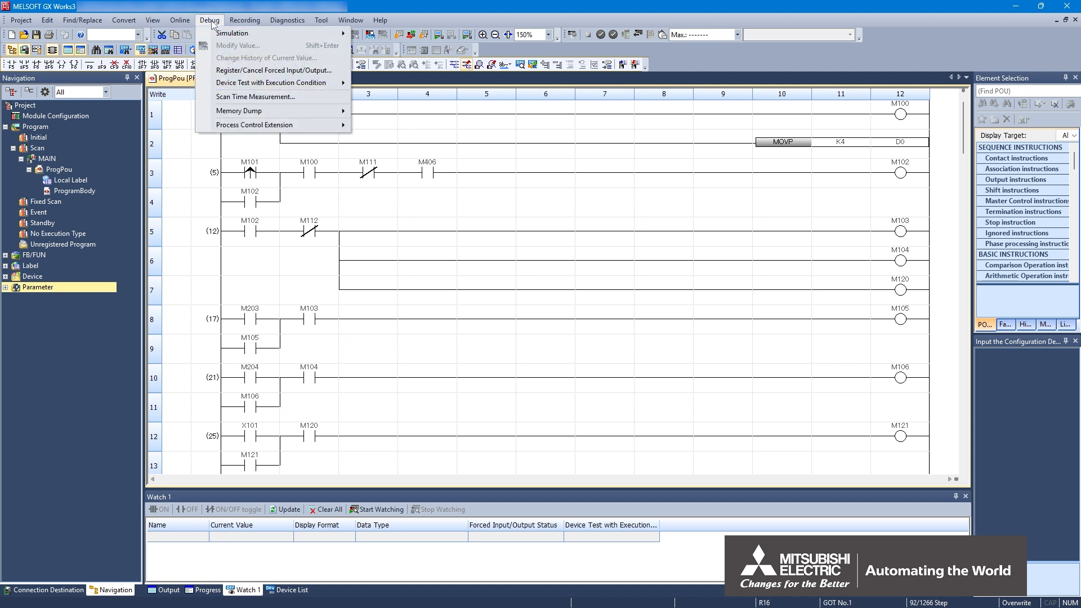
mouse_move(381, 67)
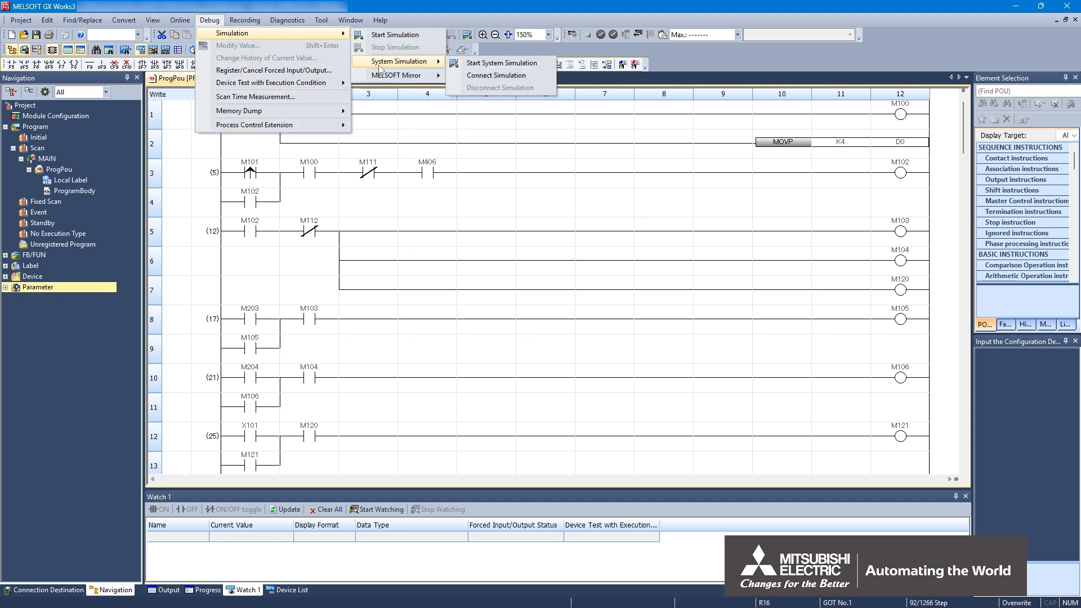
left_click(494, 63)
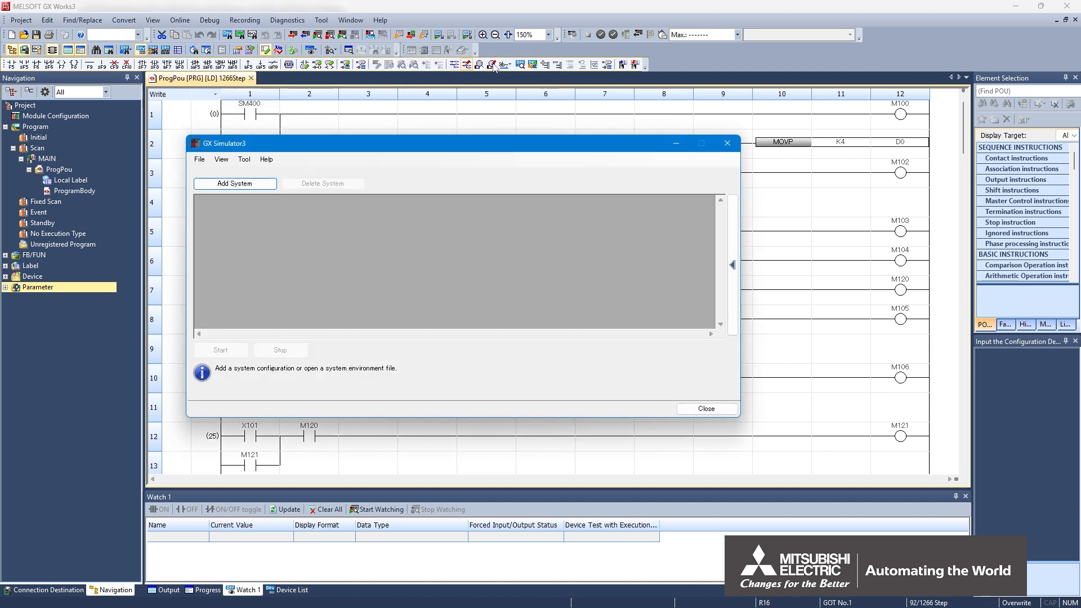
left_click(240, 185)
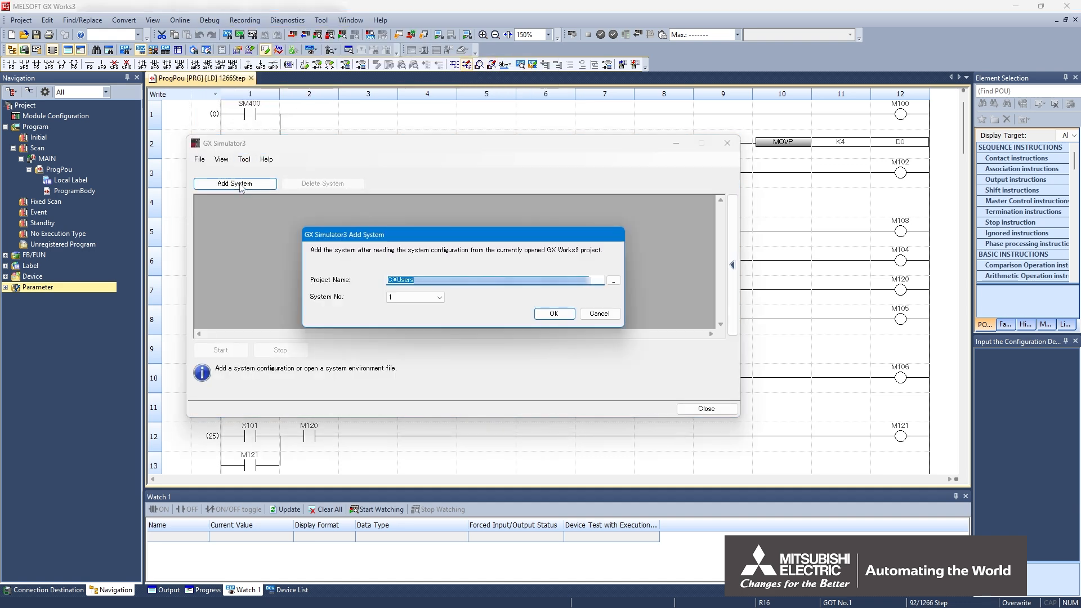
left_click(551, 316)
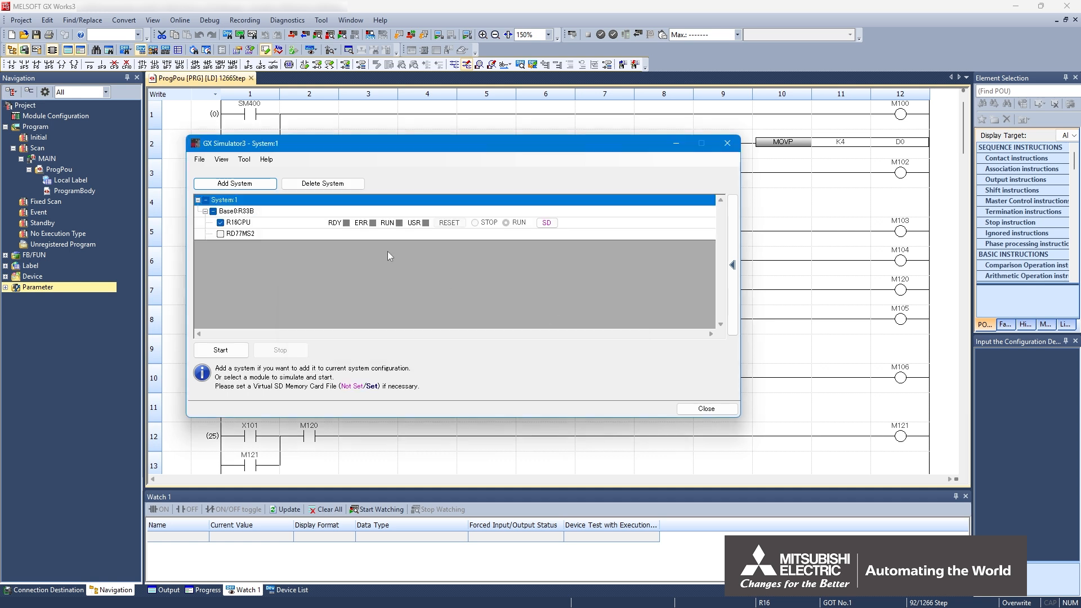
left_click(221, 233)
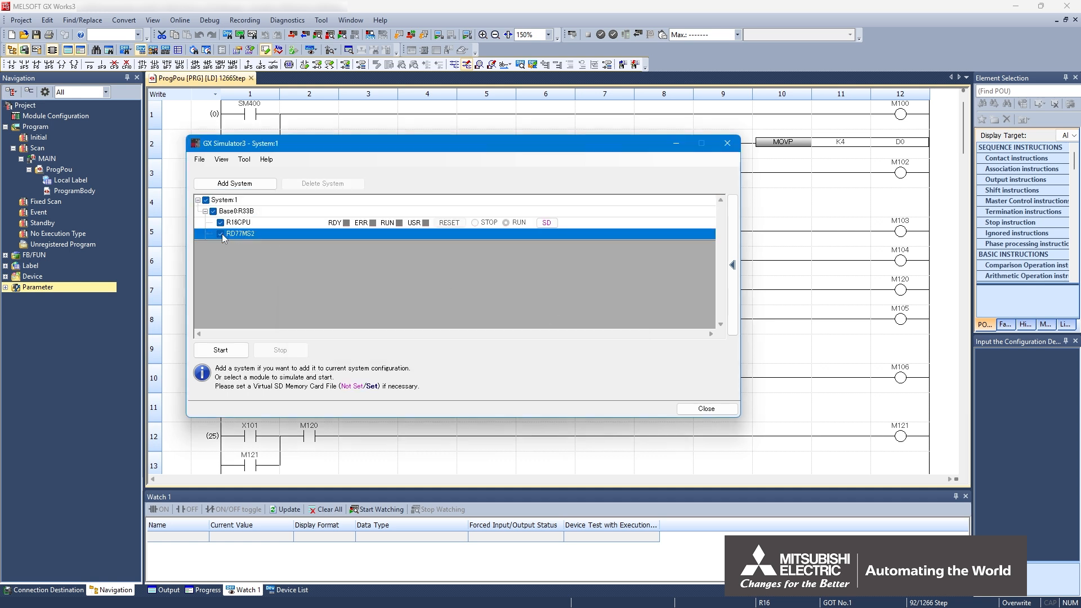
left_click(241, 351)
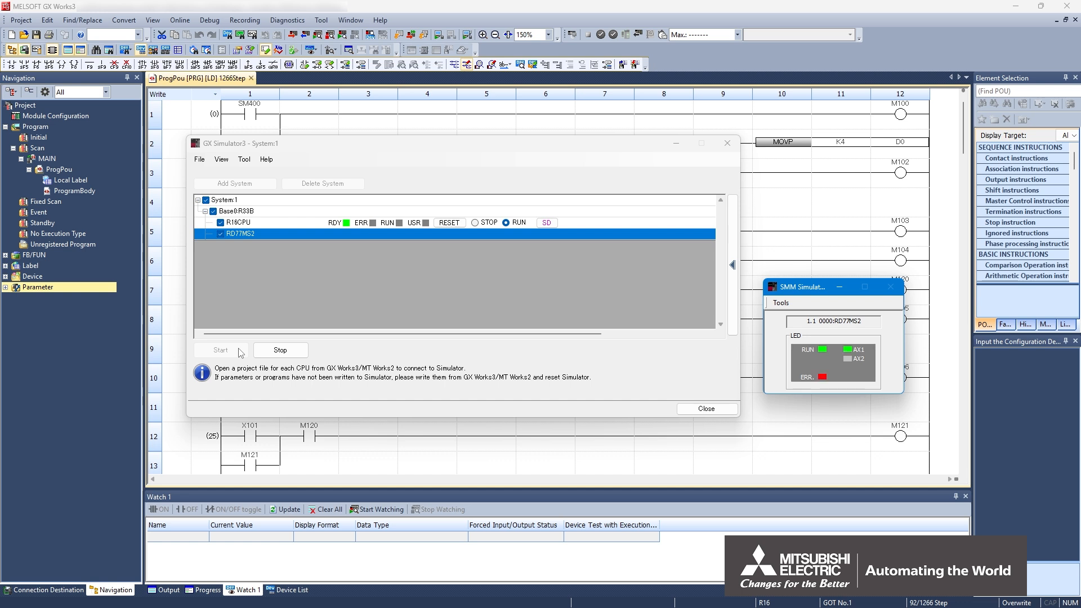
Connect the project to the running system simulation with the R16CPU host PLC as destination.
left_click(209, 21)
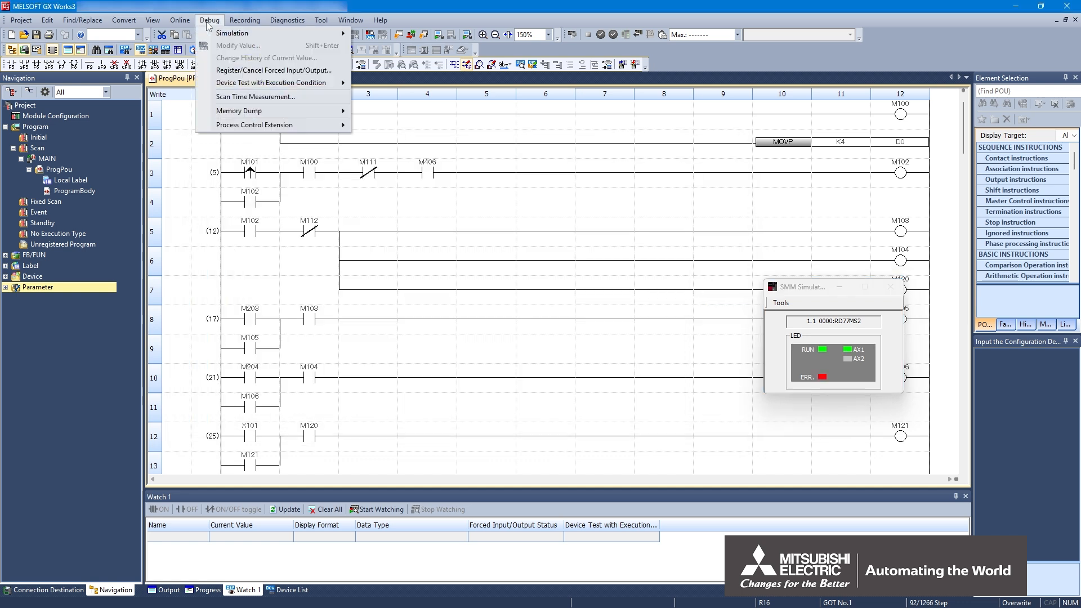
mouse_move(304, 34)
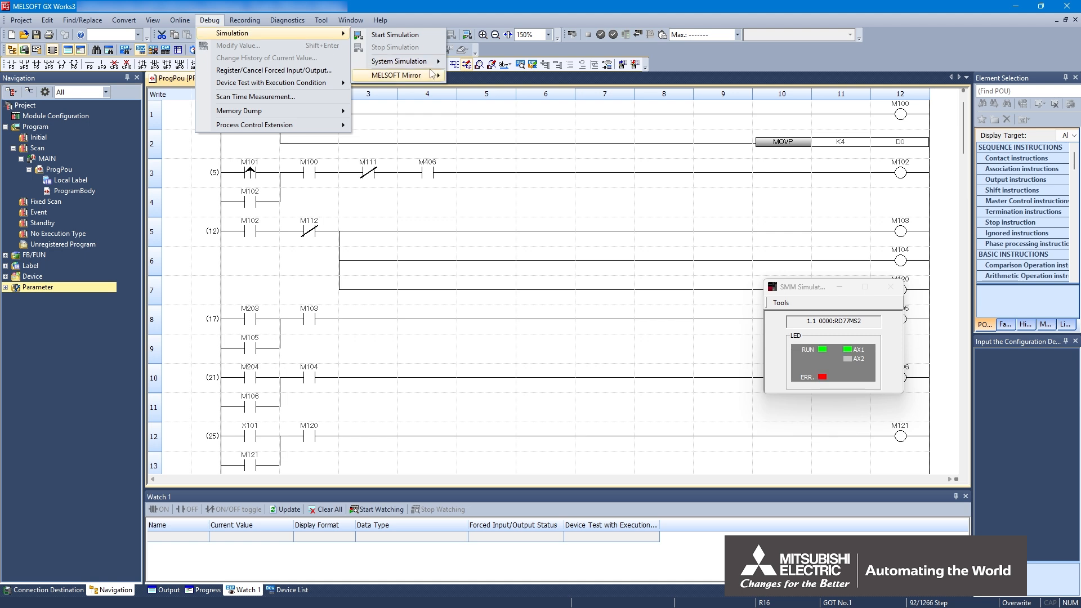
mouse_move(434, 62)
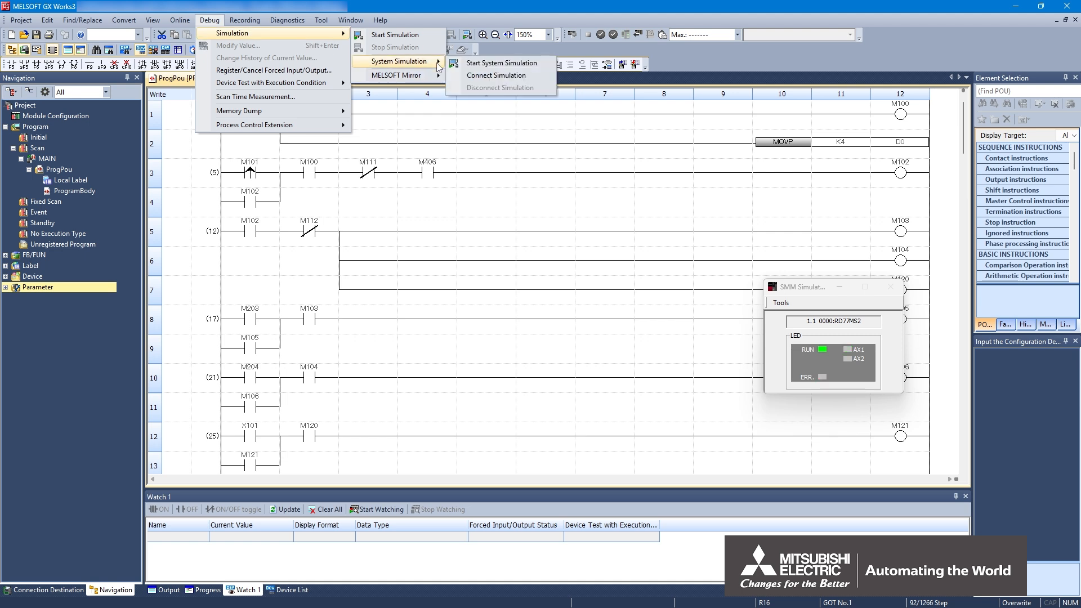
left_click(538, 77)
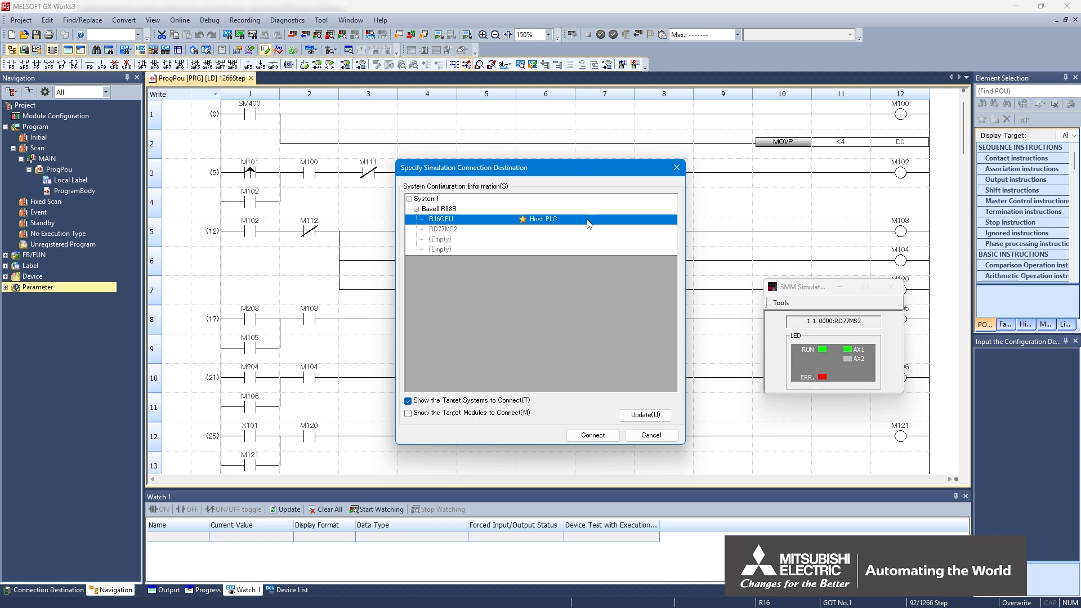
left_click(590, 436)
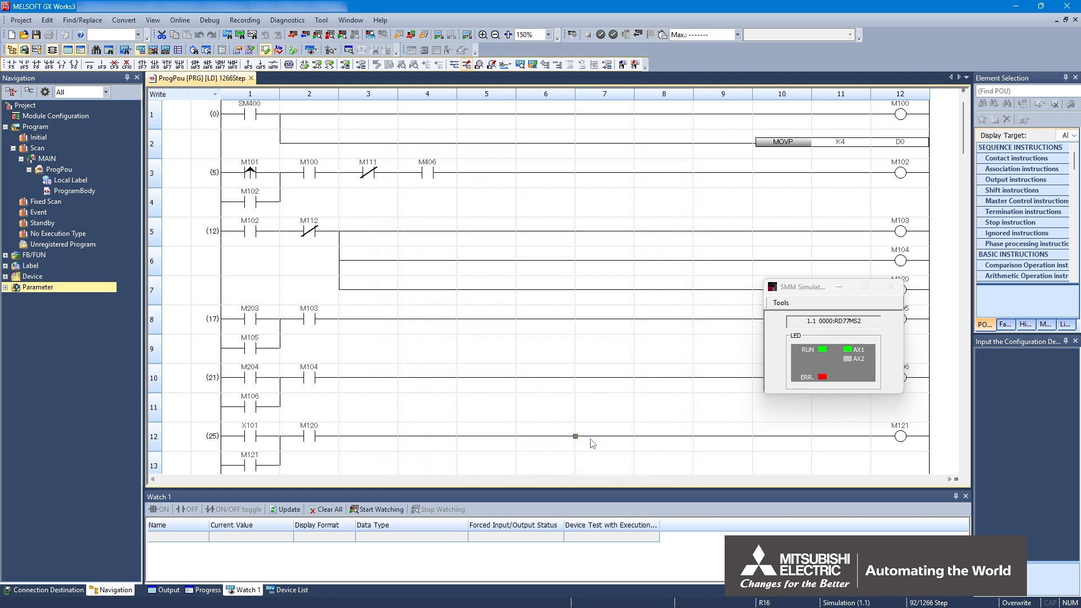
Write the parameters, program and Simple Motion module setting to the PLC, allowing the flash ROM contents to be overwritten.
left_click(189, 22)
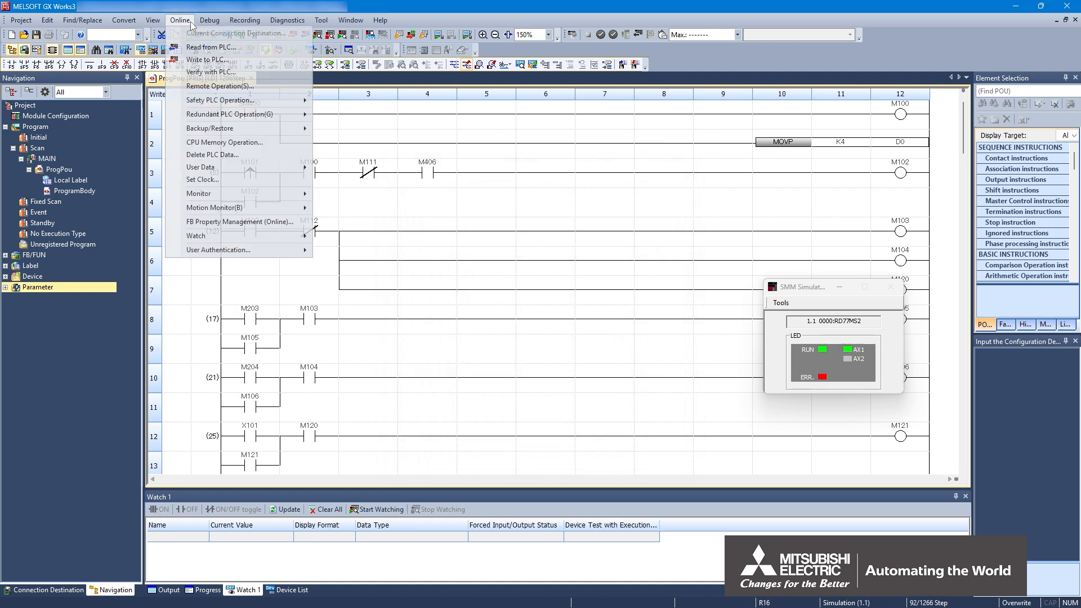
left_click(208, 59)
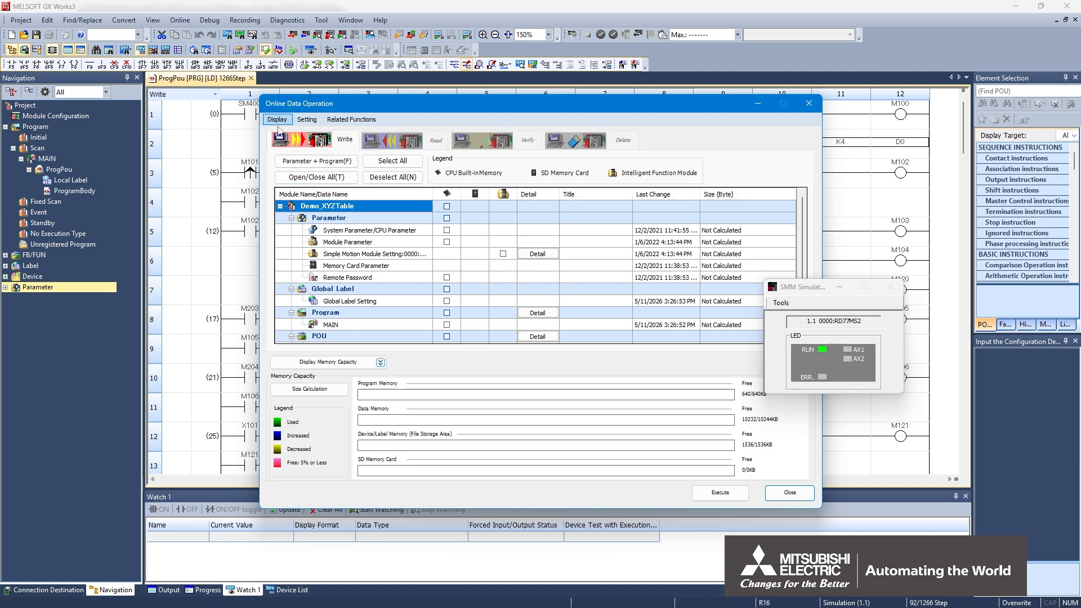
left_click(312, 162)
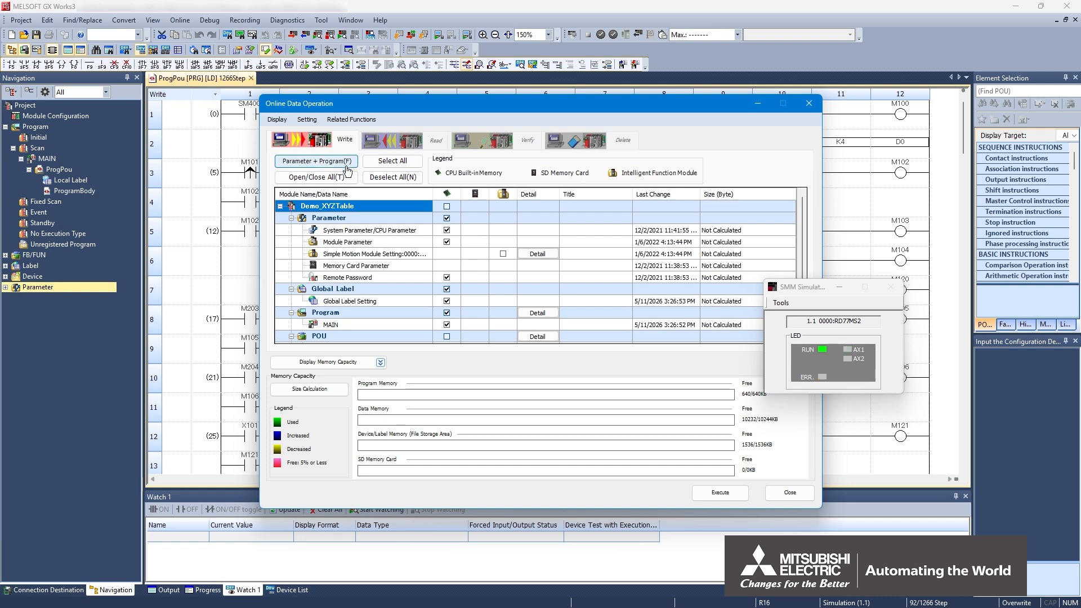
left_click(502, 254)
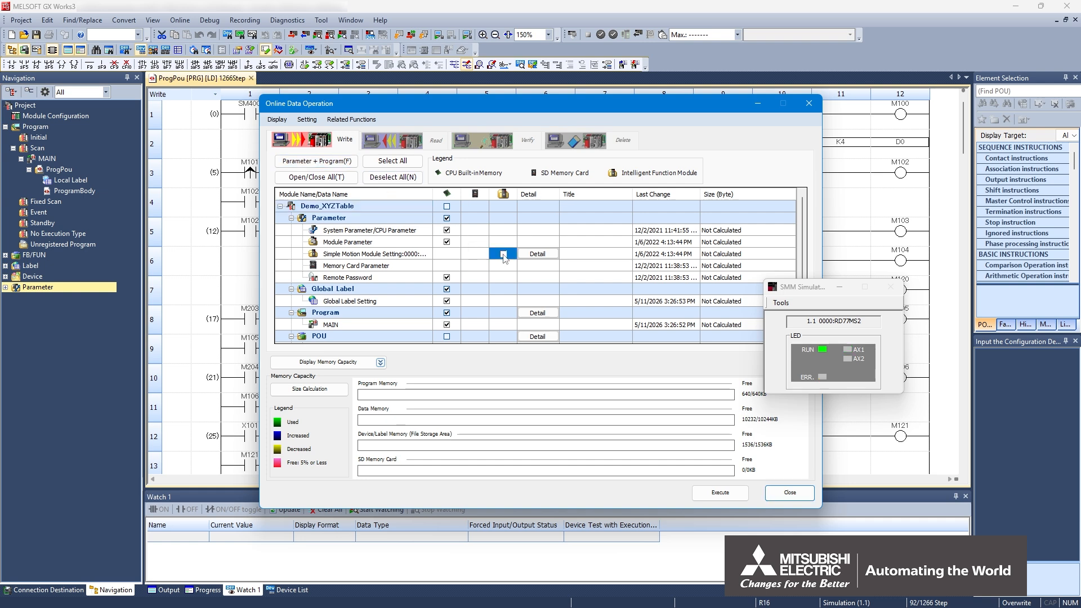
left_click(715, 493)
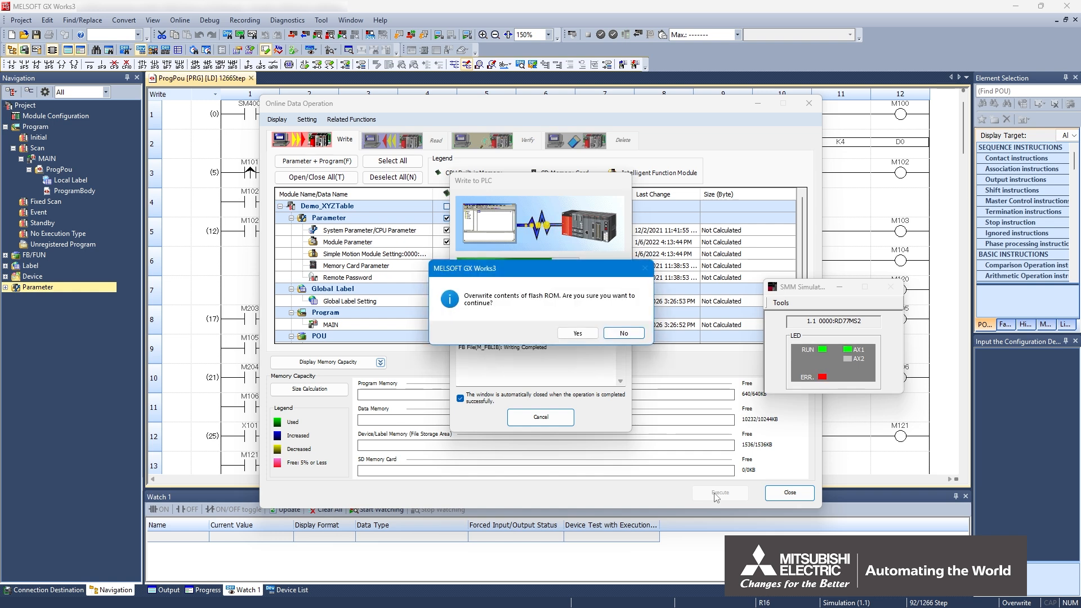
left_click(588, 336)
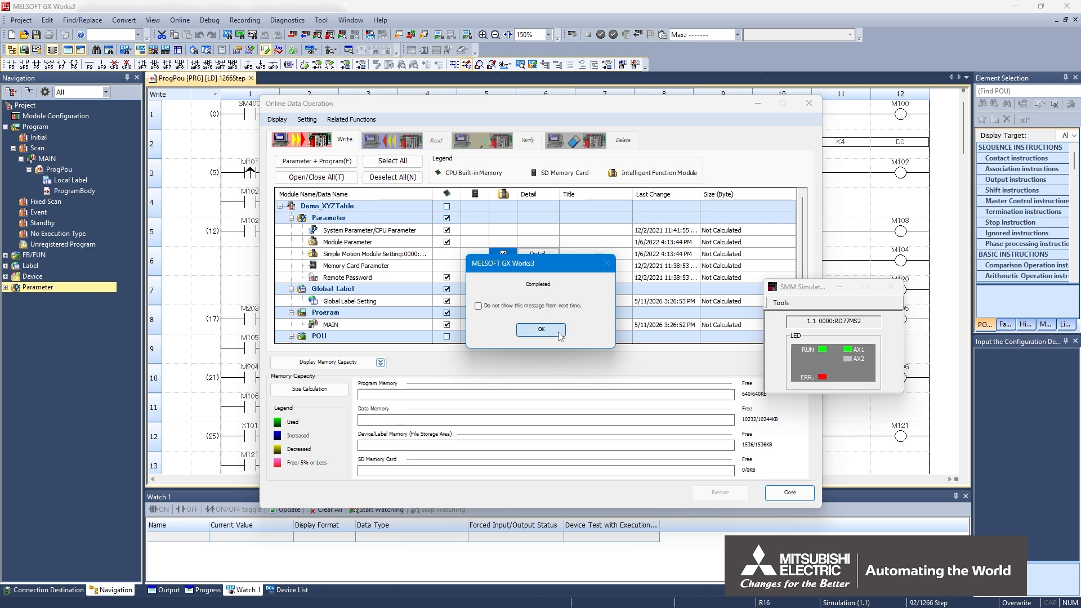
left_click(564, 333)
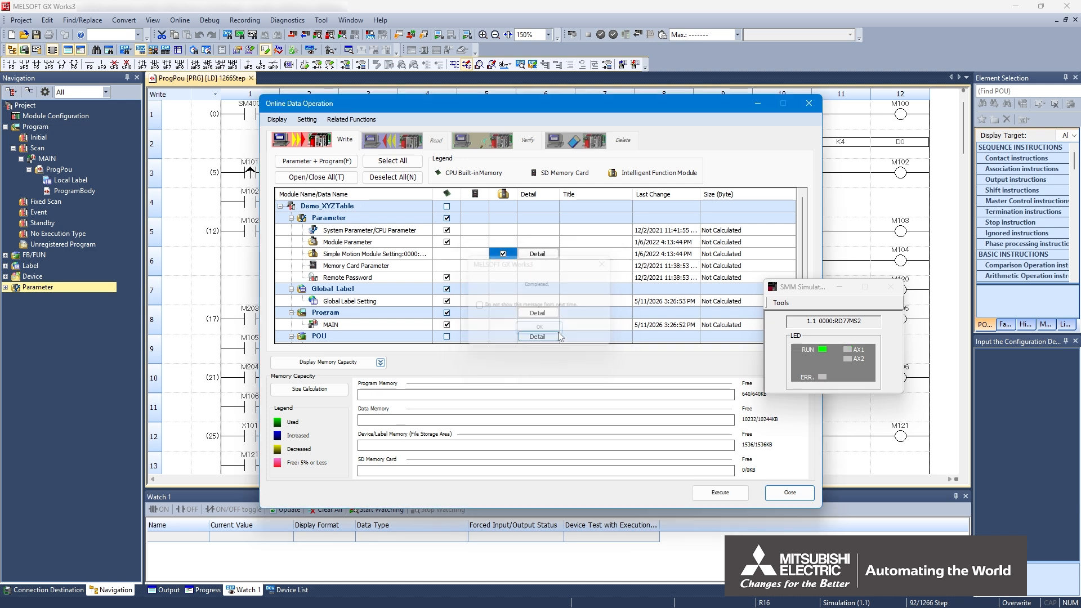
left_click(789, 493)
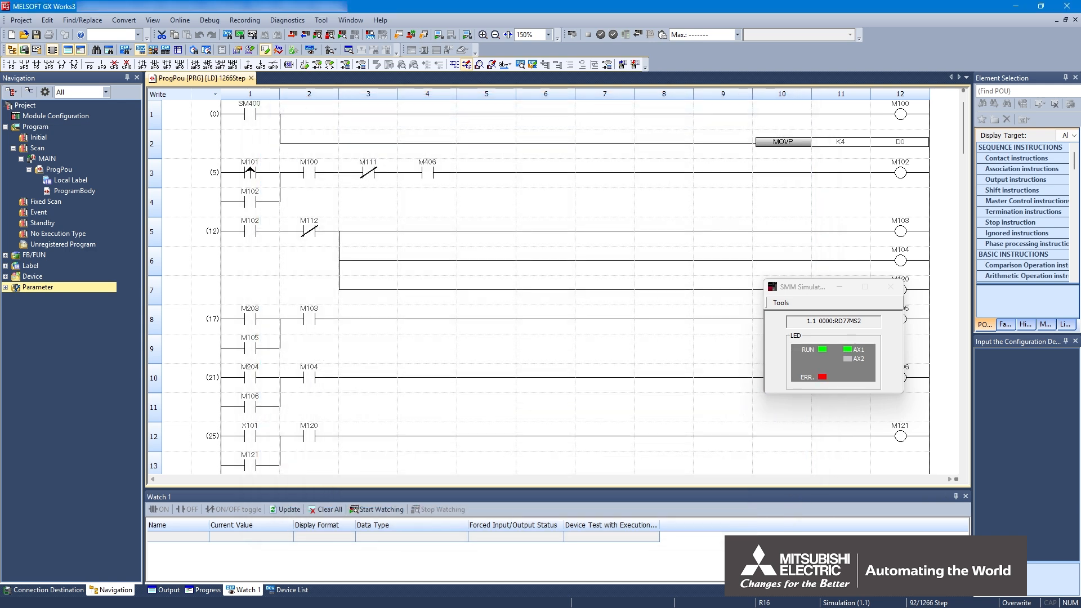
In GX Simulator3, reset the R16CPU and switch it to RUN.
key("alt+Tab")
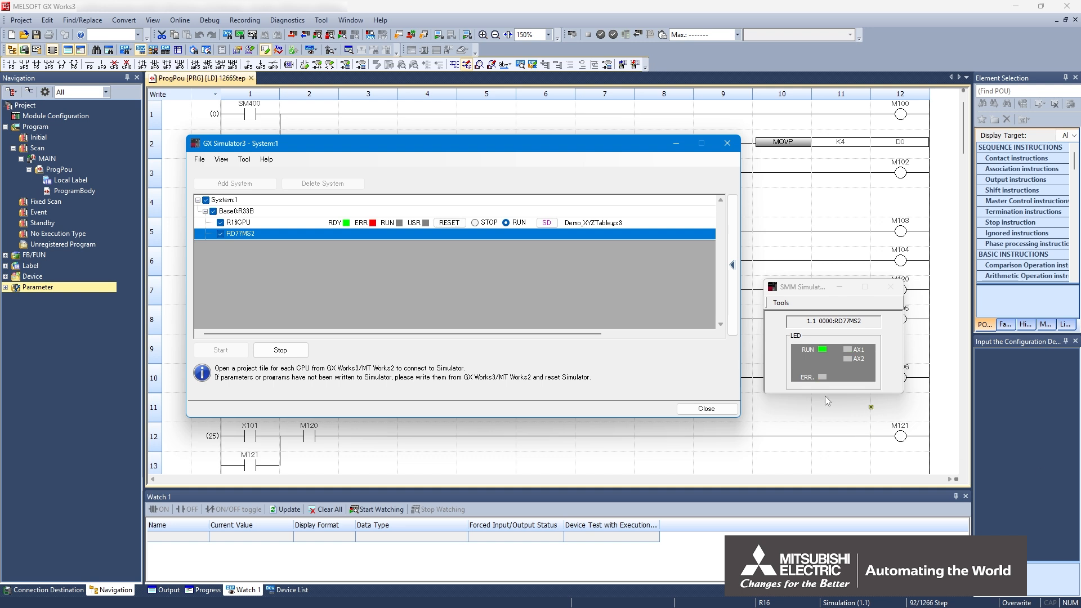
left_click(449, 223)
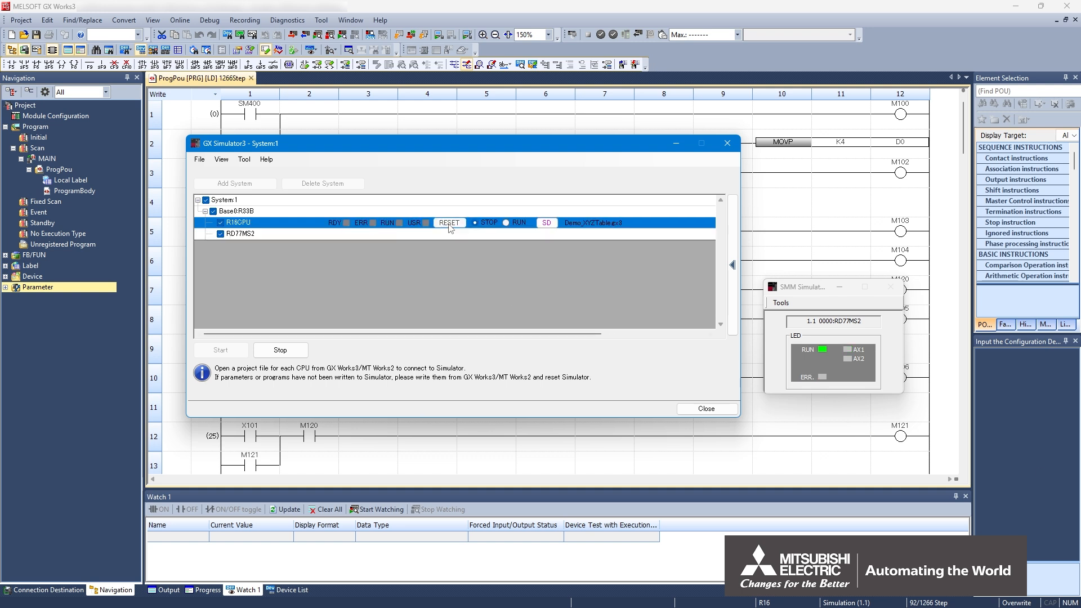
left_click(506, 224)
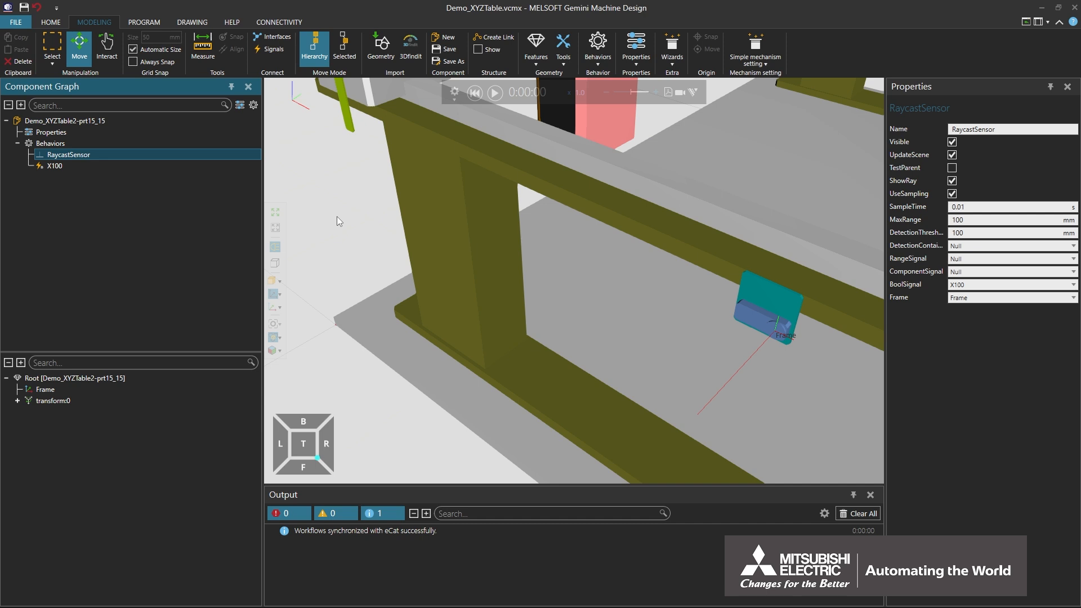
In MELSOFT Gemini, add a connectivity server under MITSUBISHI ELECTRIC FA and set its CPU type to R16.
left_click(279, 22)
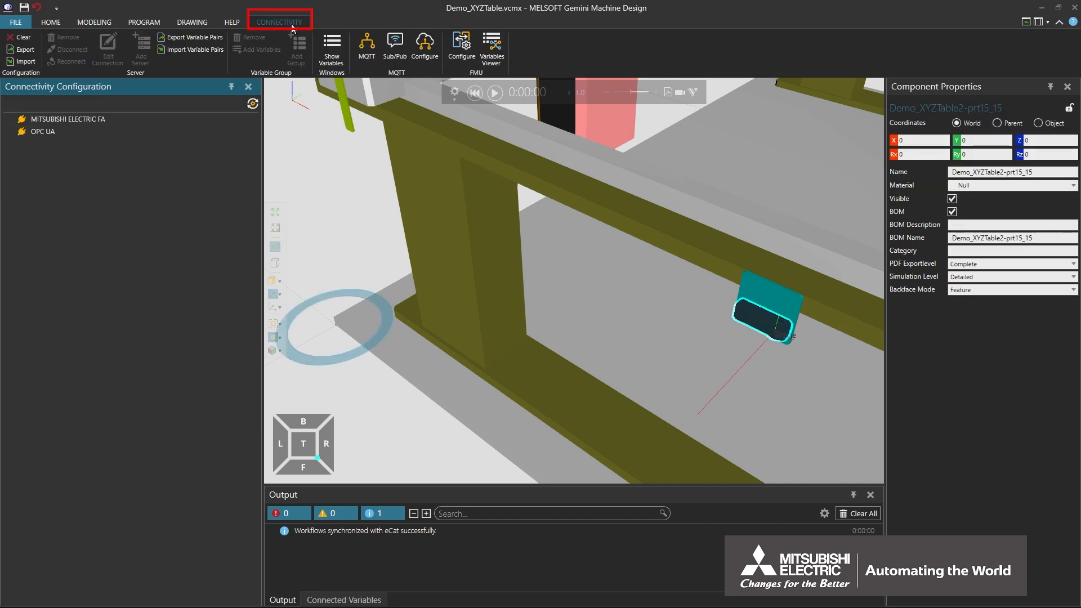
left_click(167, 119)
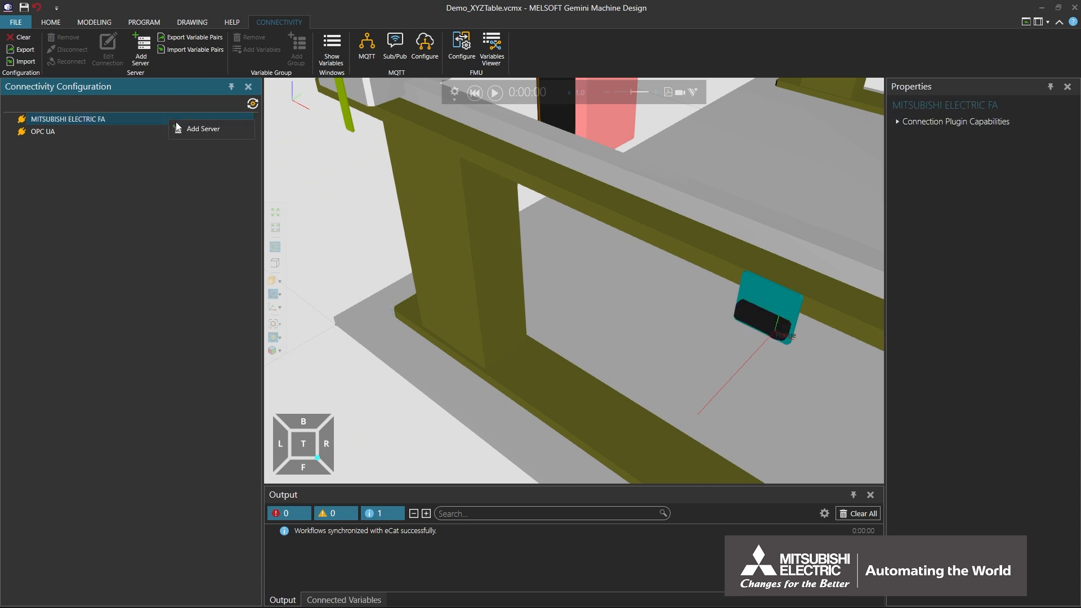
left_click(229, 131)
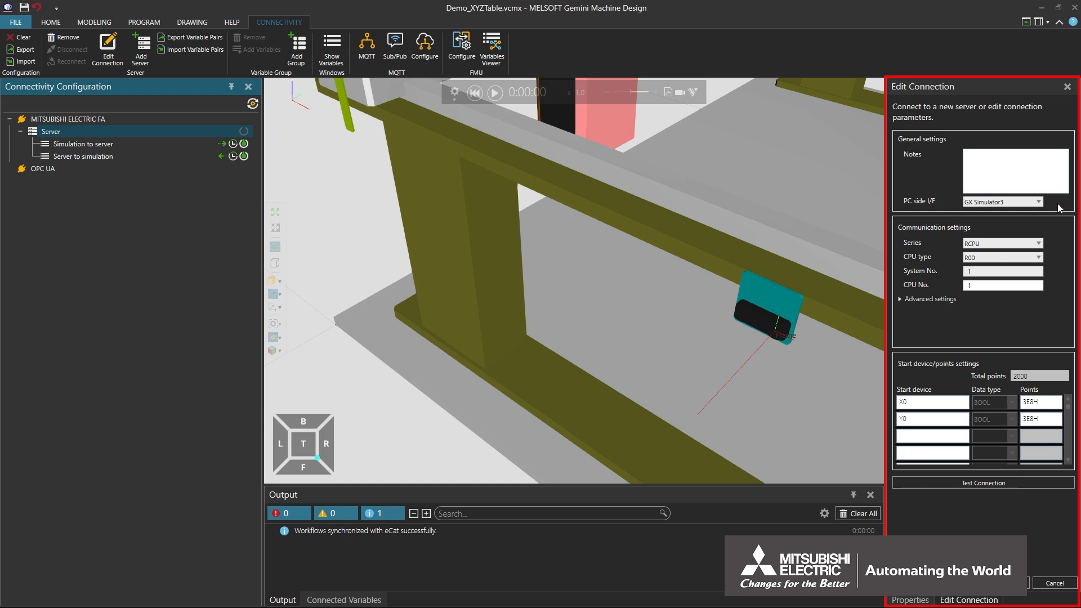
left_click(1038, 257)
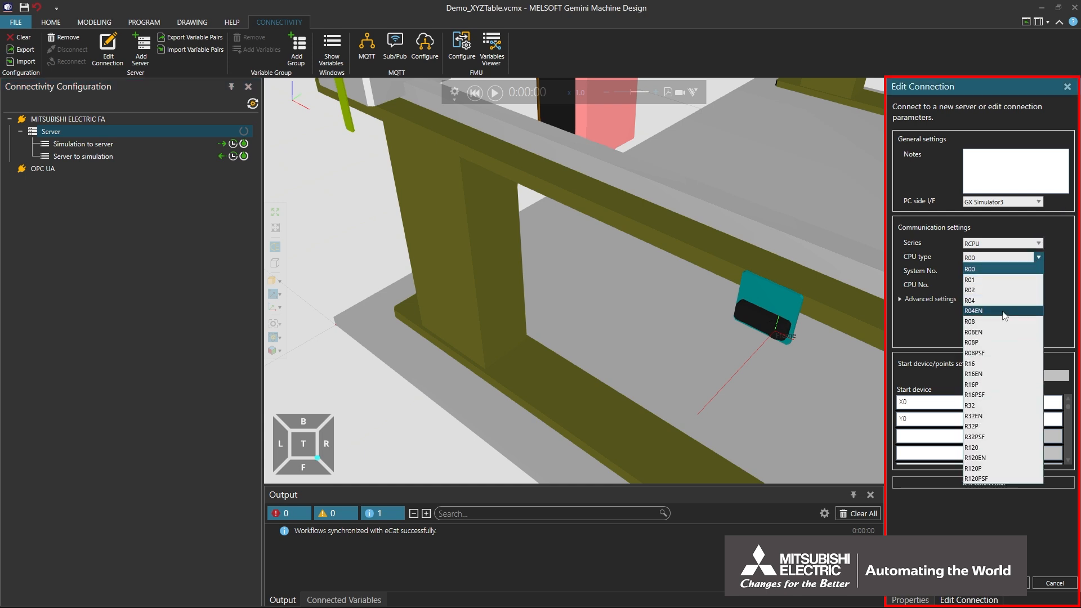
left_click(985, 364)
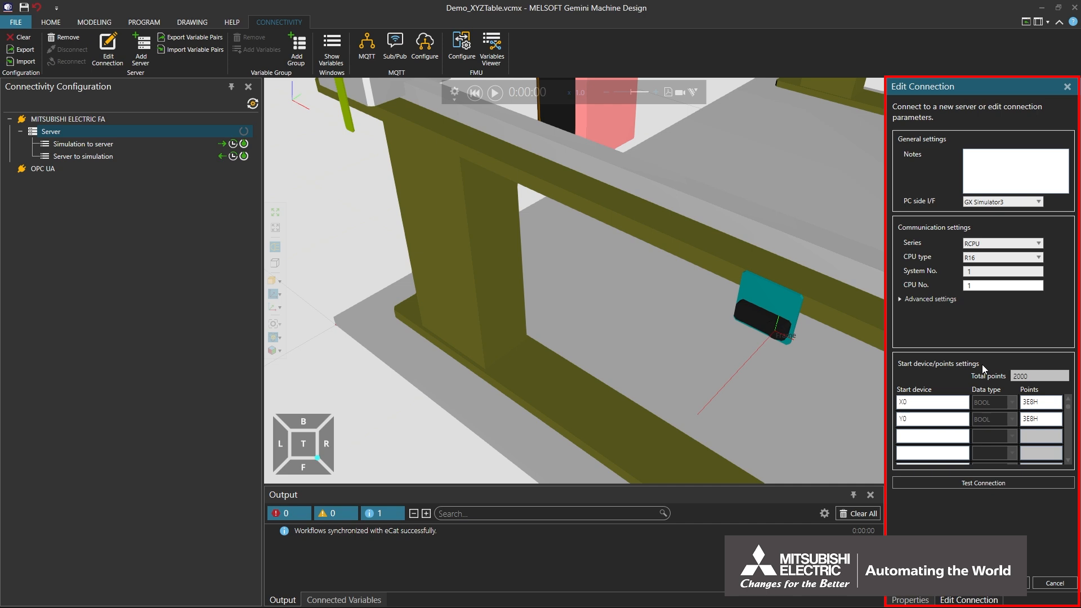
Set the server connection's first two start devices to X100 and Y100 with 3 points each.
left_click(942, 401)
key("BackSpace")
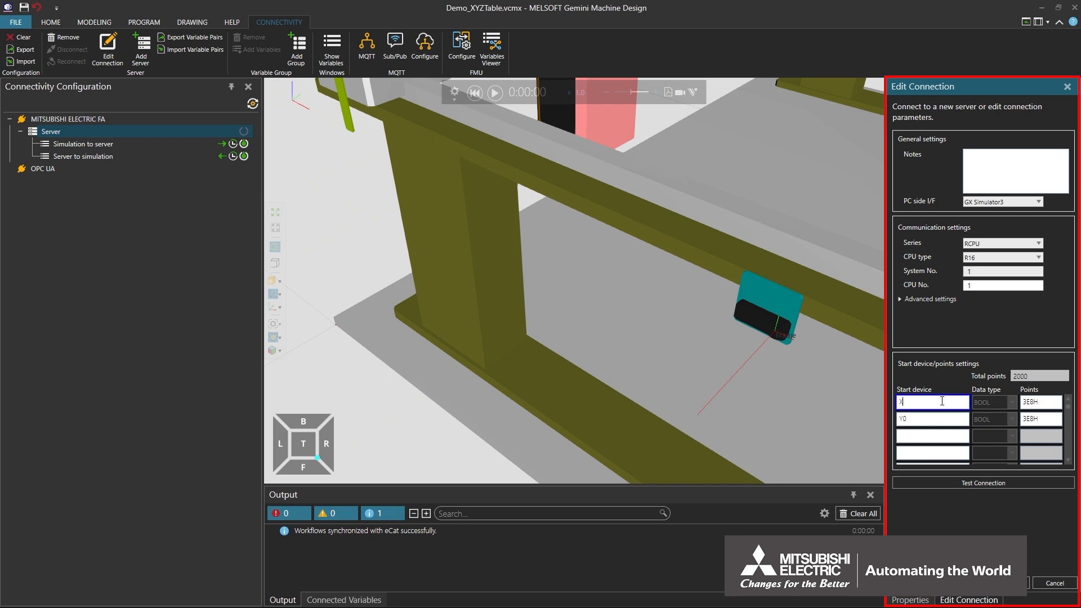
type("100")
double_click(1056, 402)
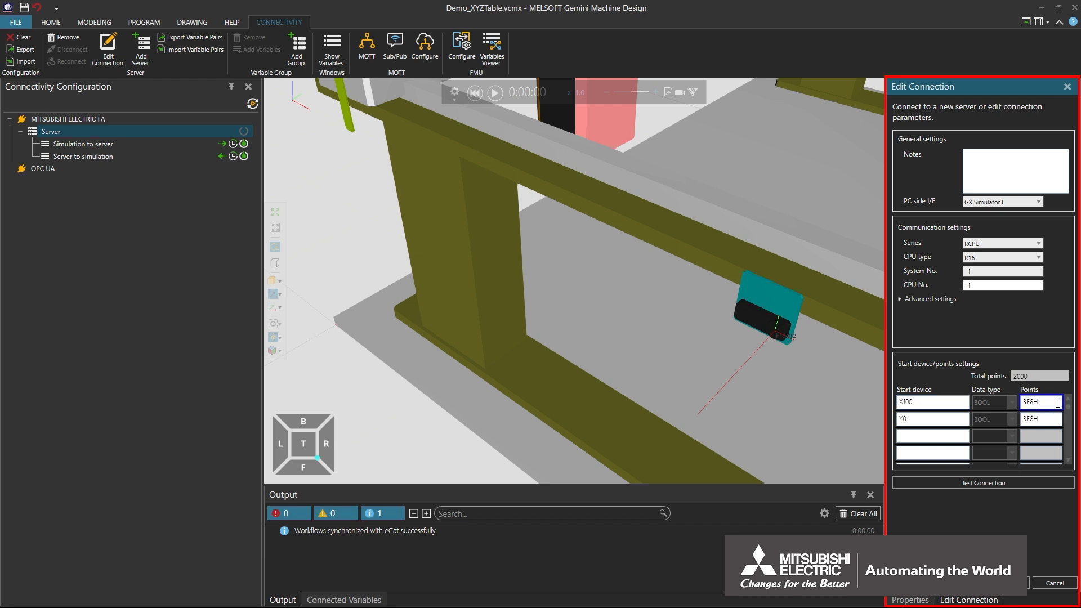
type("3")
left_click(934, 422)
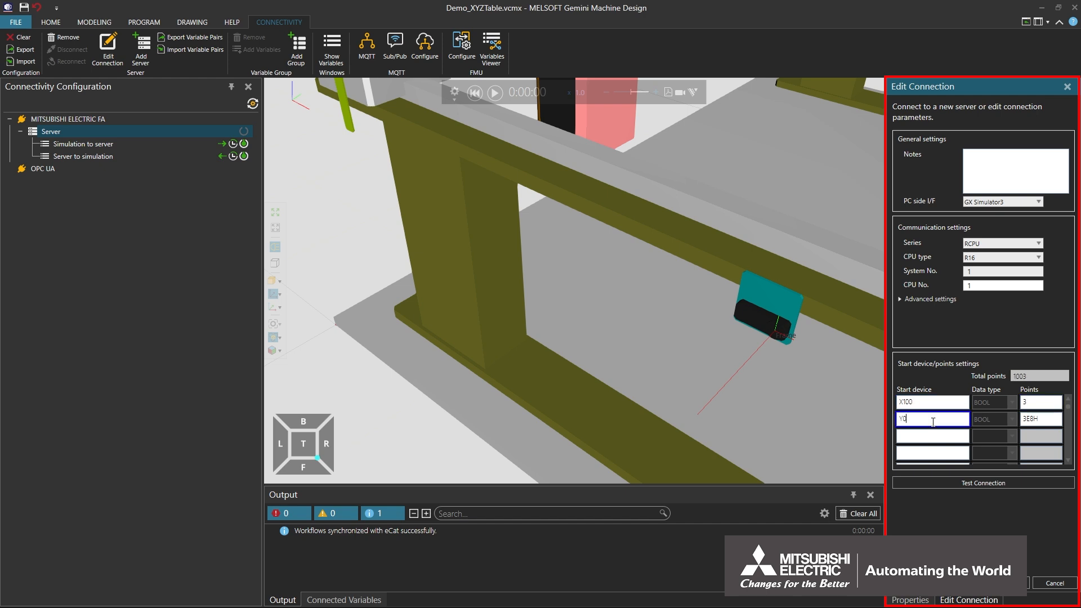
key("BackSpace")
type("100")
double_click(1041, 419)
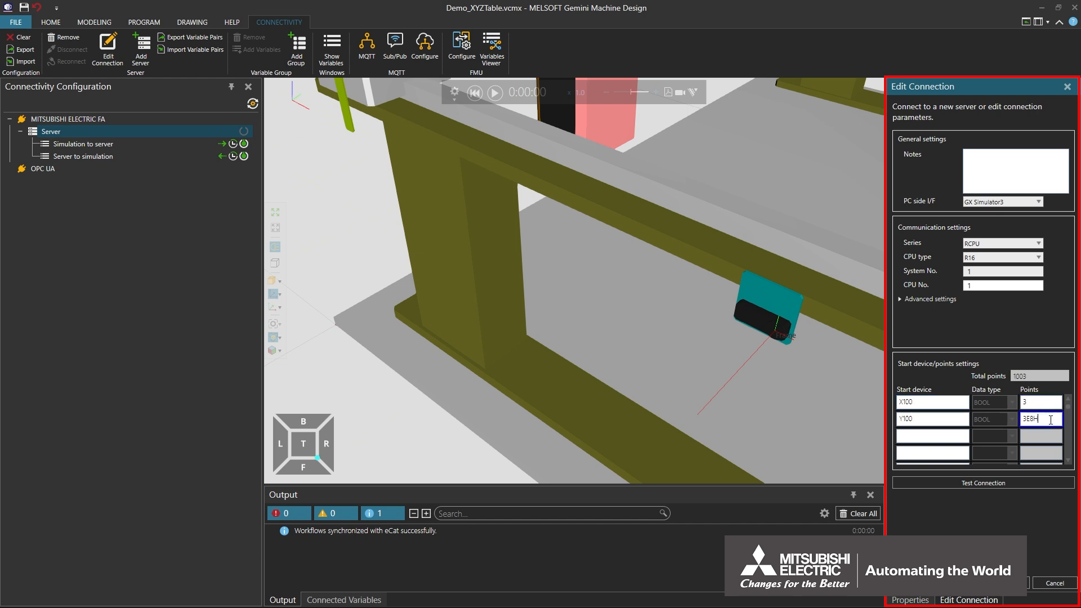
type("3")
Add D1000 and D2000 as start devices of the server connection with 1 point each.
left_click(923, 437)
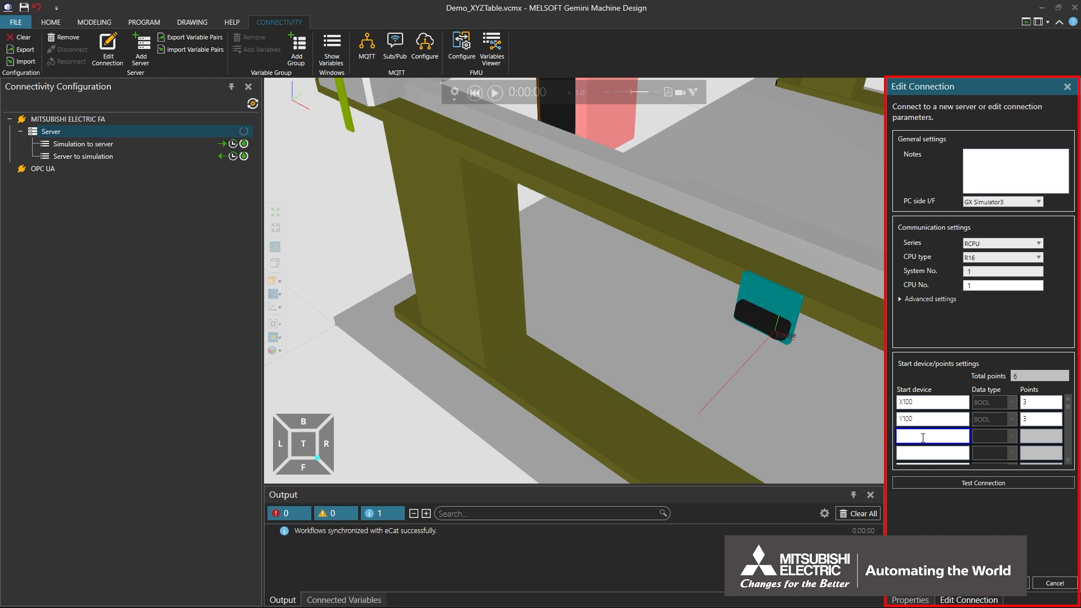
type("D1000")
left_click(1046, 436)
key("BackSpace")
key("BackSpace")
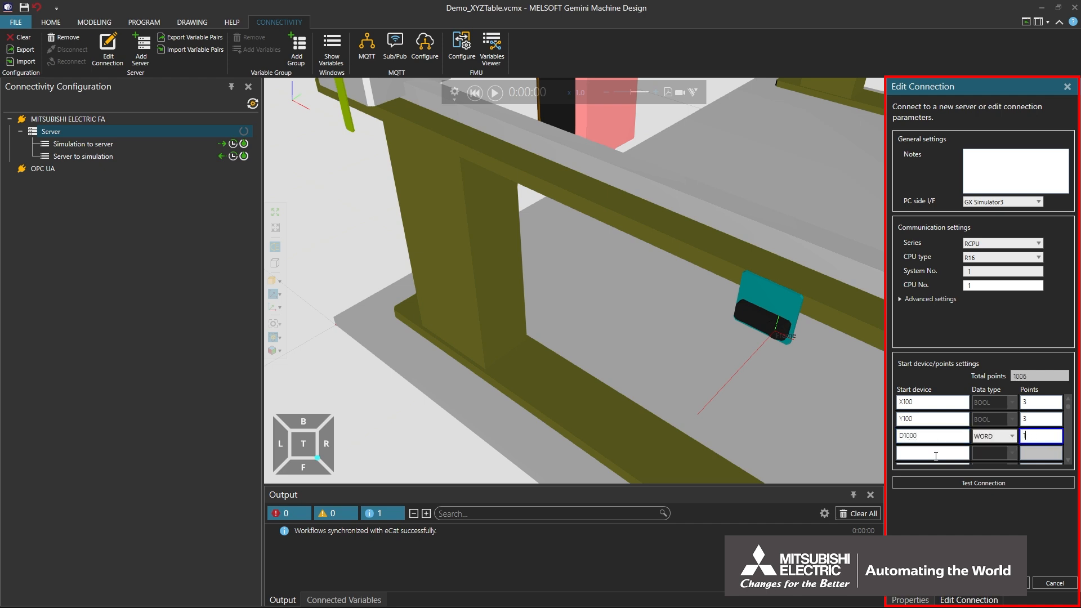
left_click(932, 453)
type("D2000")
left_click(1051, 452)
key("BackSpace")
key("BackSpace")
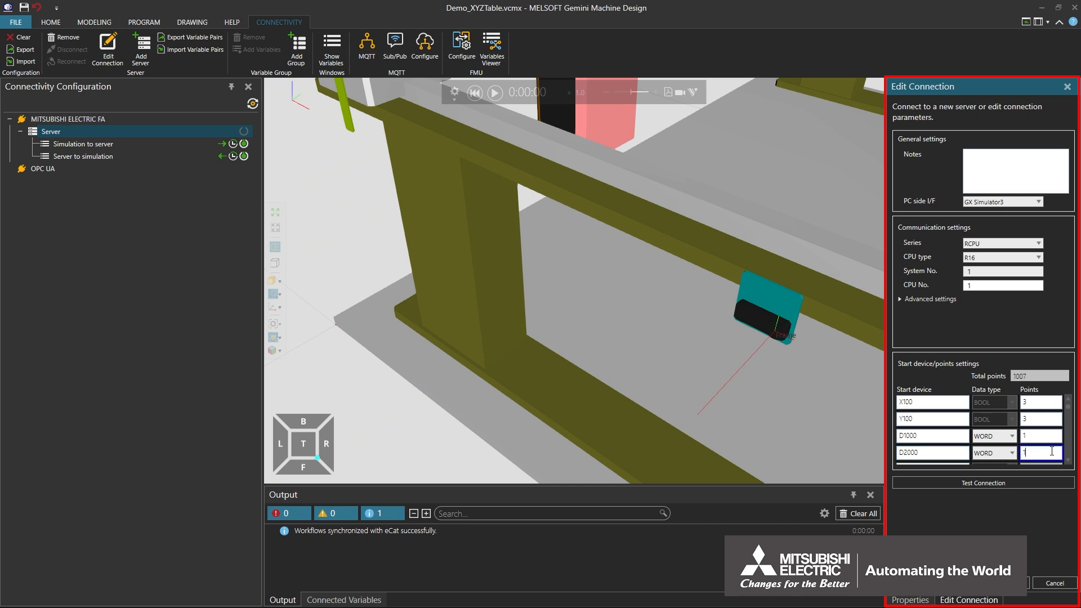
Set the data type of start devices D1000 and D2000 to DWORD.
left_click(1012, 437)
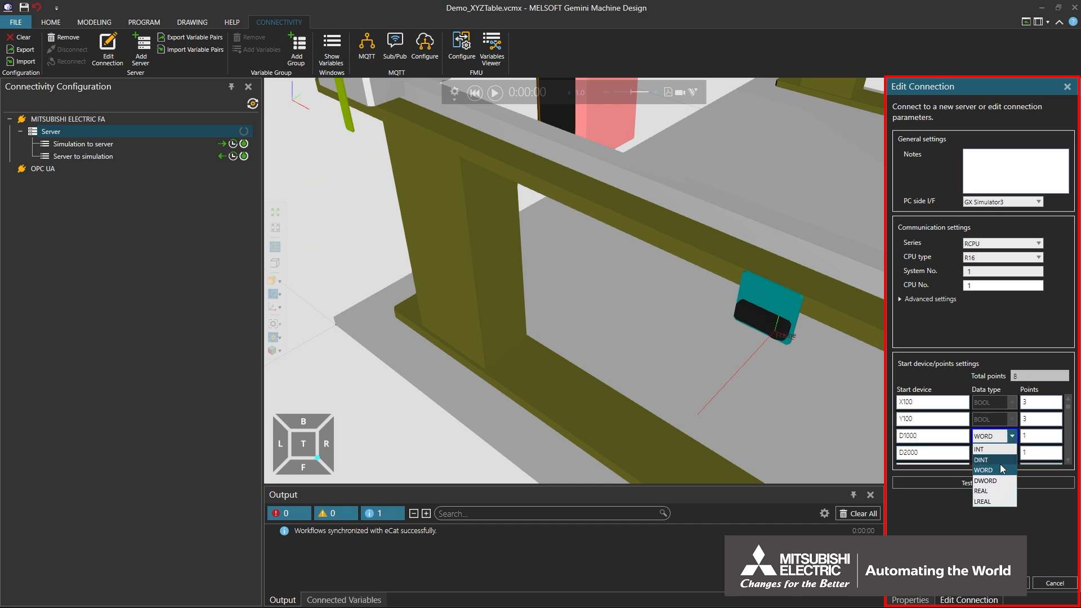
left_click(995, 480)
left_click(1013, 453)
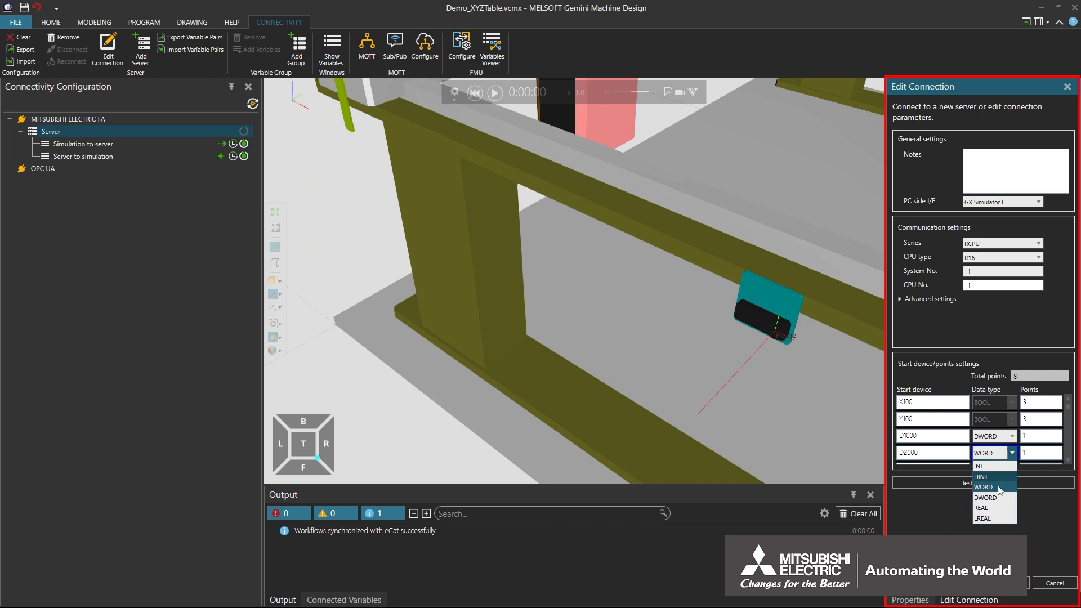
left_click(993, 498)
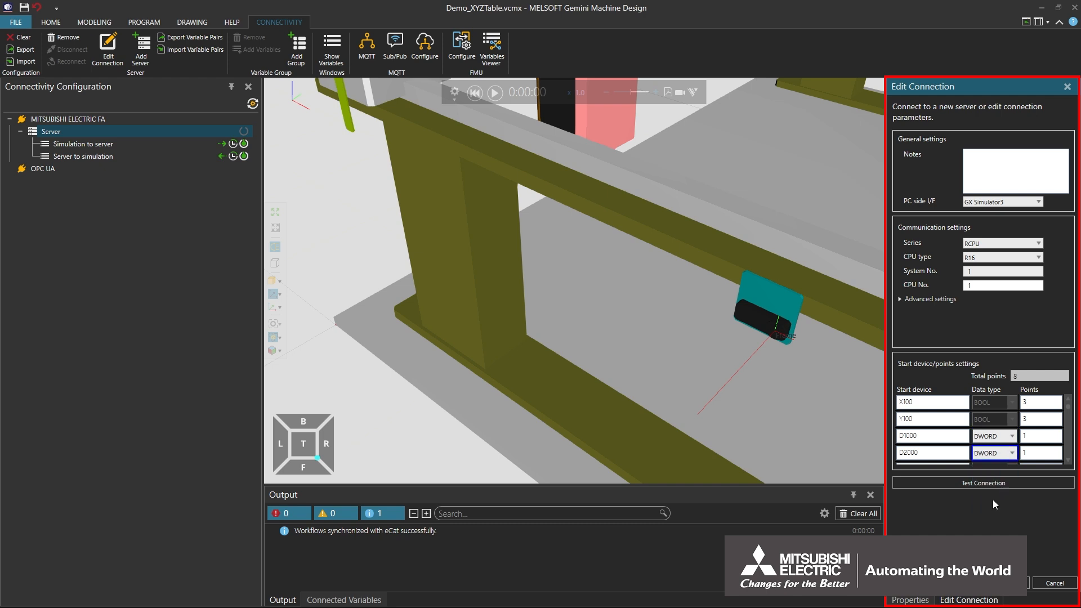
Test the server connection, apply its settings and connect the server.
left_click(995, 482)
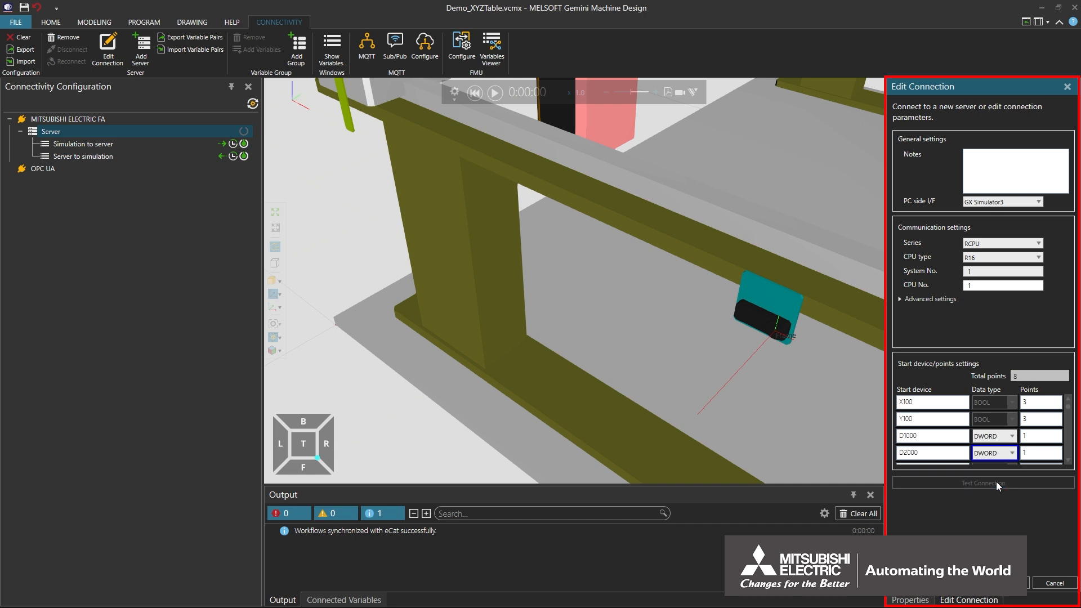
left_click(637, 332)
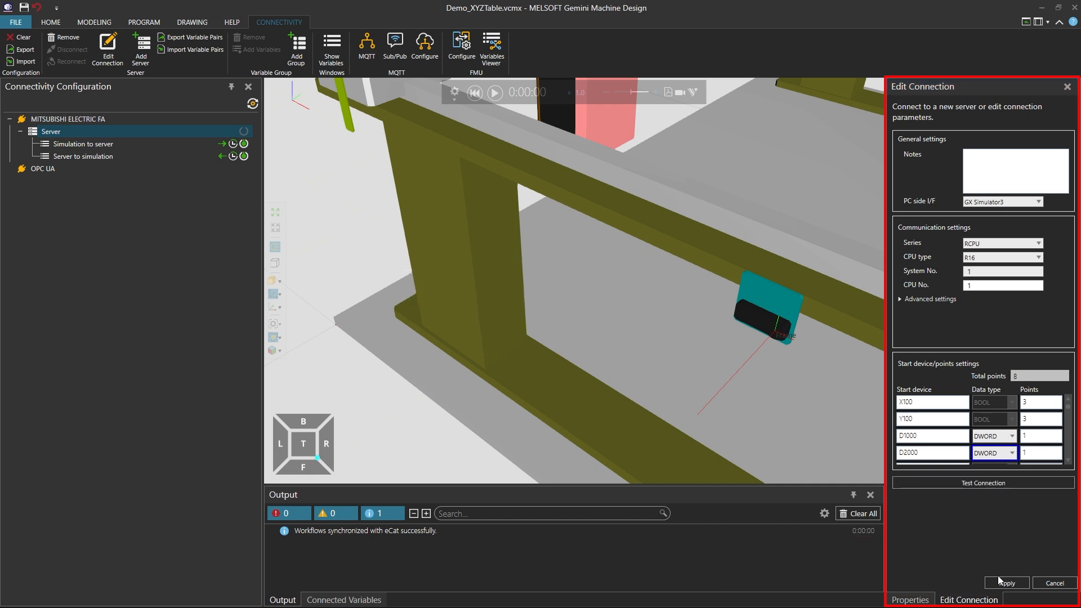
left_click(1005, 583)
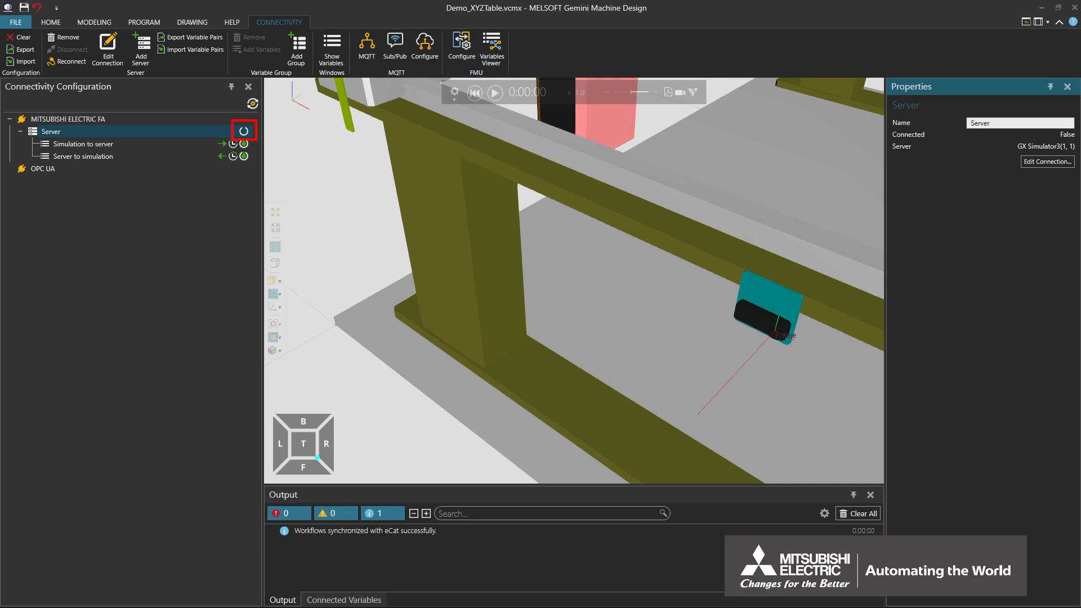
left_click(244, 136)
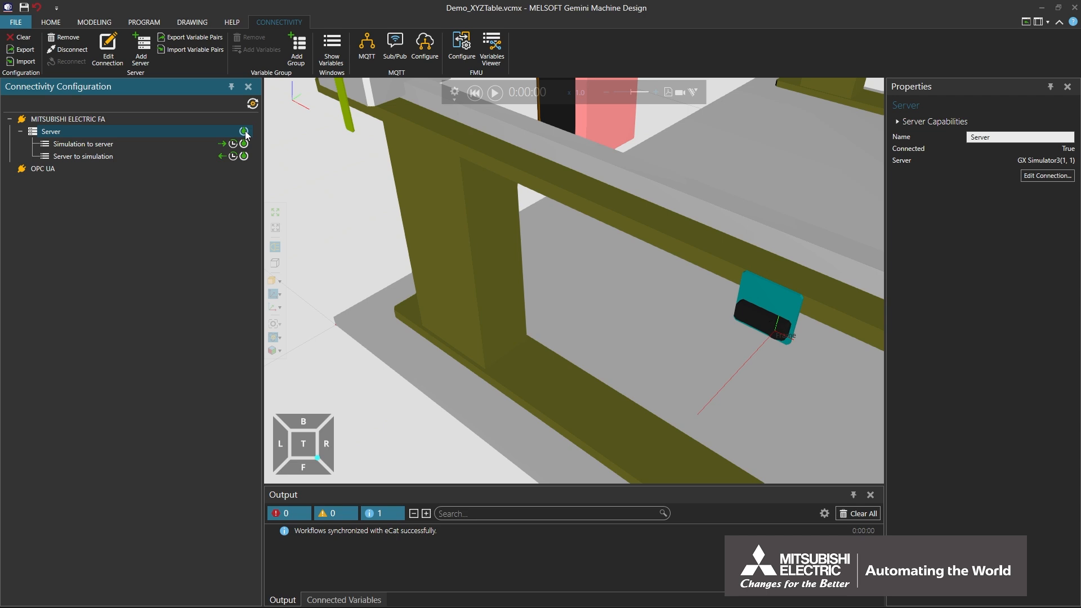
Pair signal X100 of component Demo_XYZTable2-prt15_15 with server variable X100 in the Simulation to server group.
right_click(199, 147)
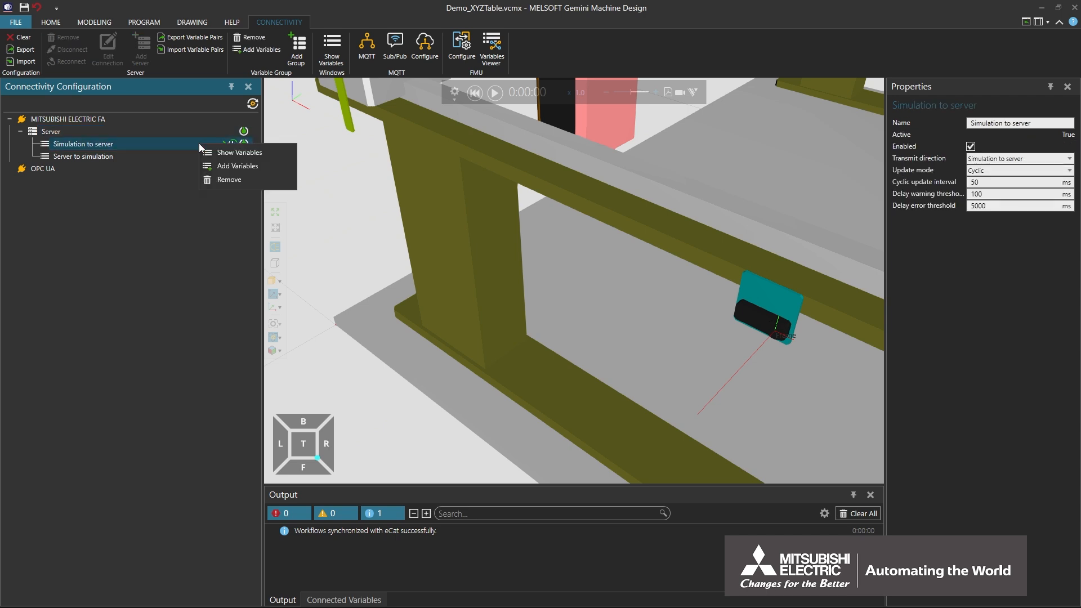
left_click(276, 166)
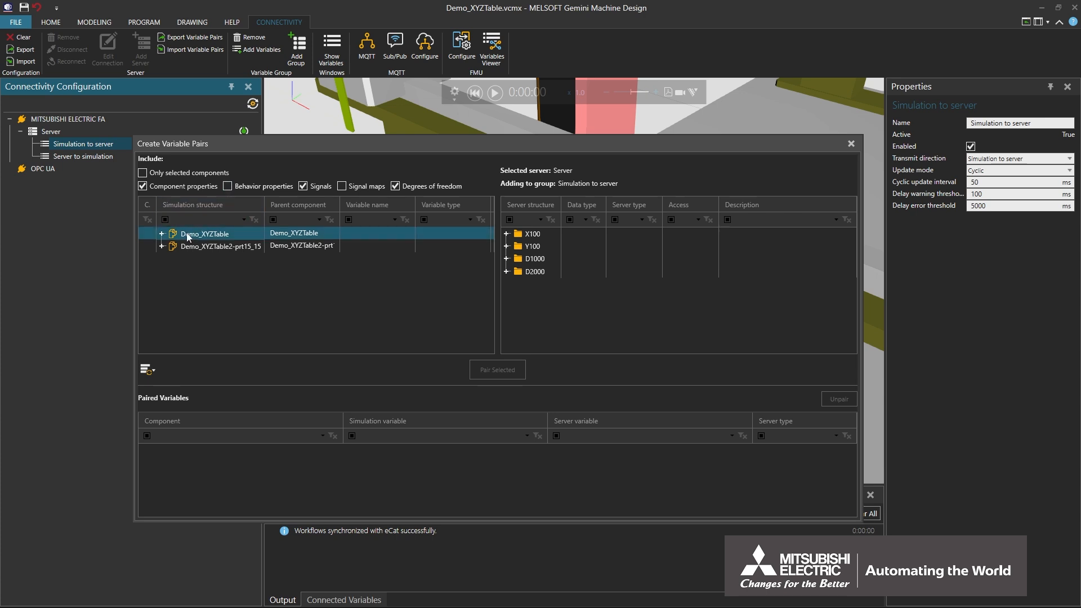
left_click(163, 247)
left_click(212, 258)
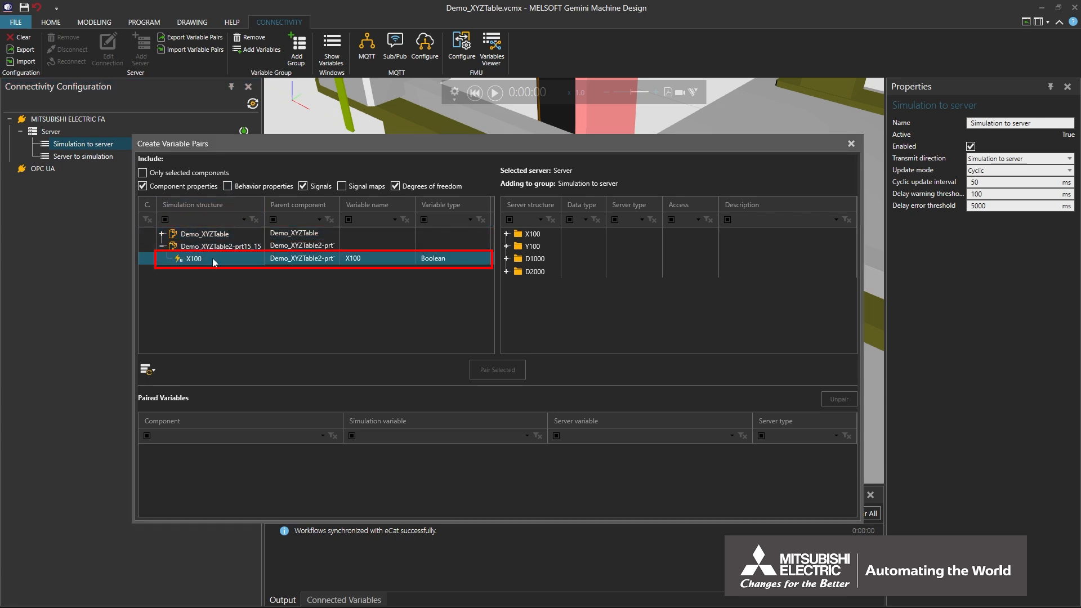
left_click(506, 233)
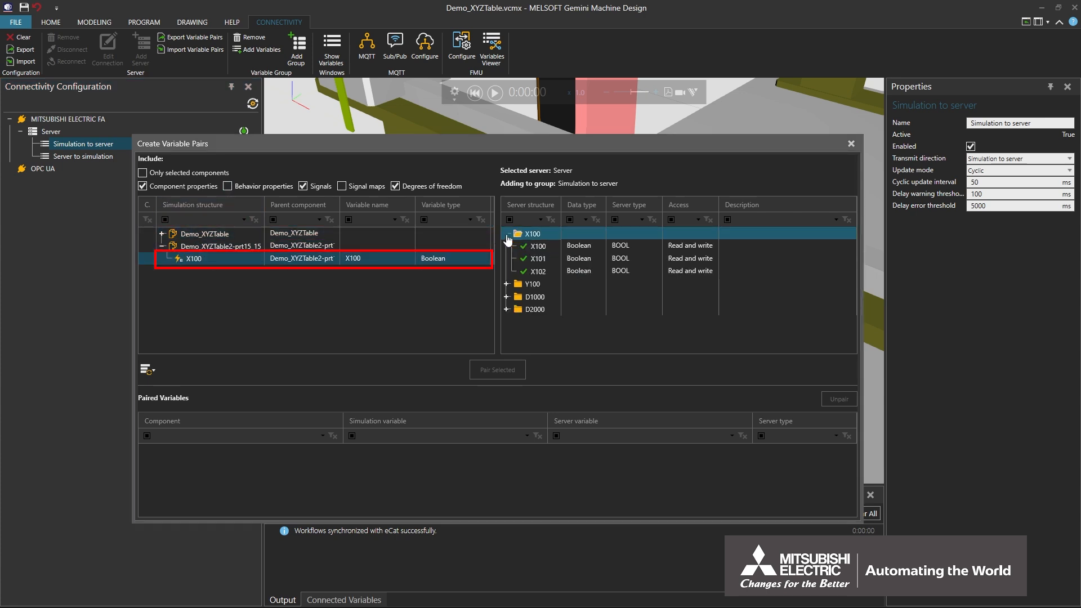
left_click(555, 248)
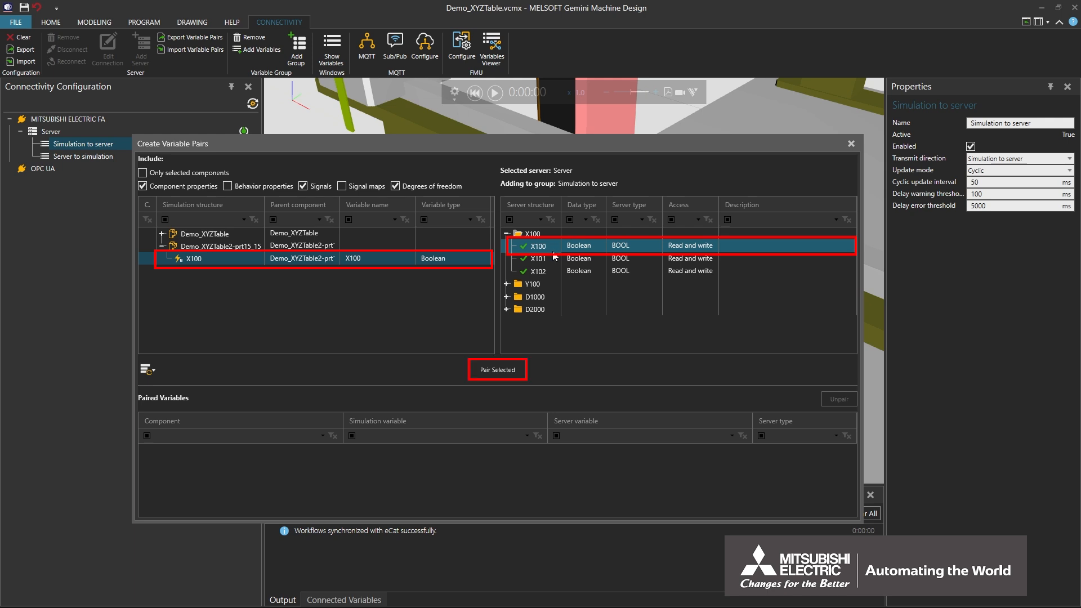
left_click(517, 370)
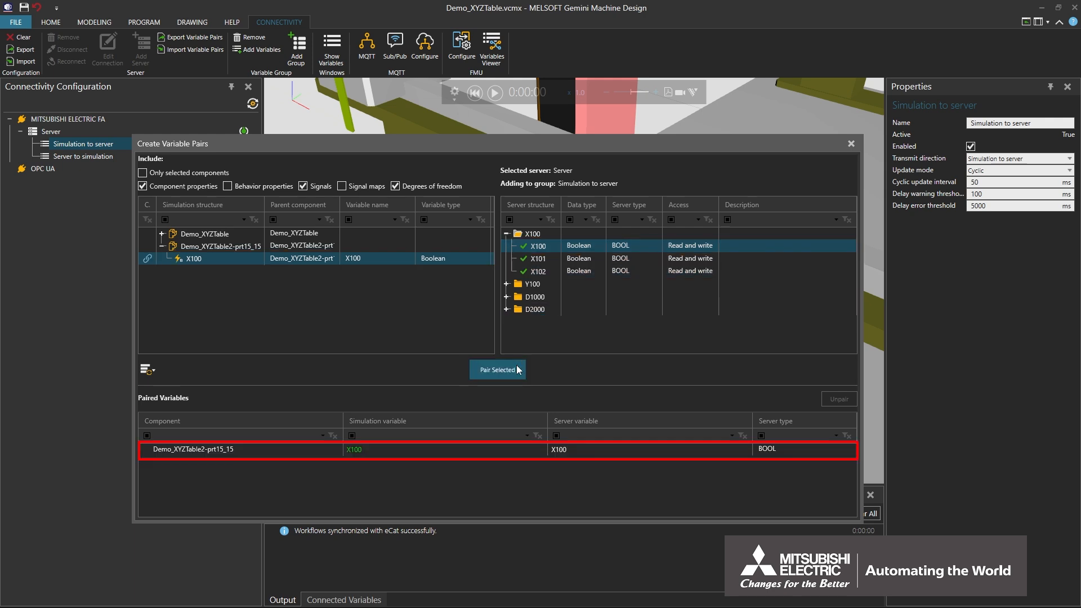
Pair the Demo_XYZTable component properties X101 and X102 with server variables X101 and X102, and close the variable pairing dialog.
left_click(161, 233)
left_click(449, 260)
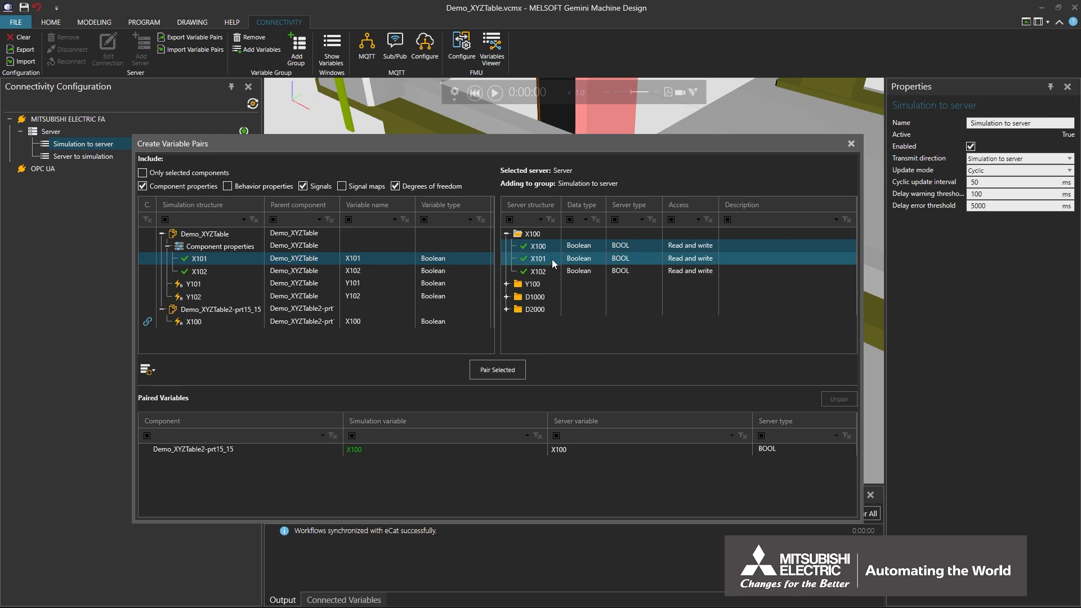
left_click(537, 258)
left_click(497, 370)
left_click(251, 276)
left_click(557, 274)
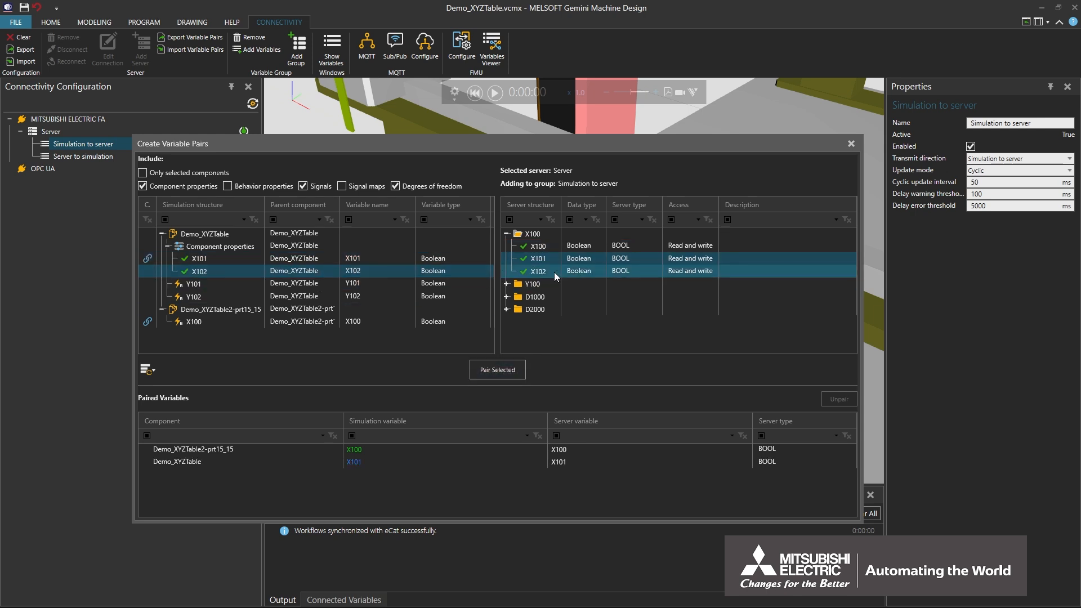
left_click(521, 375)
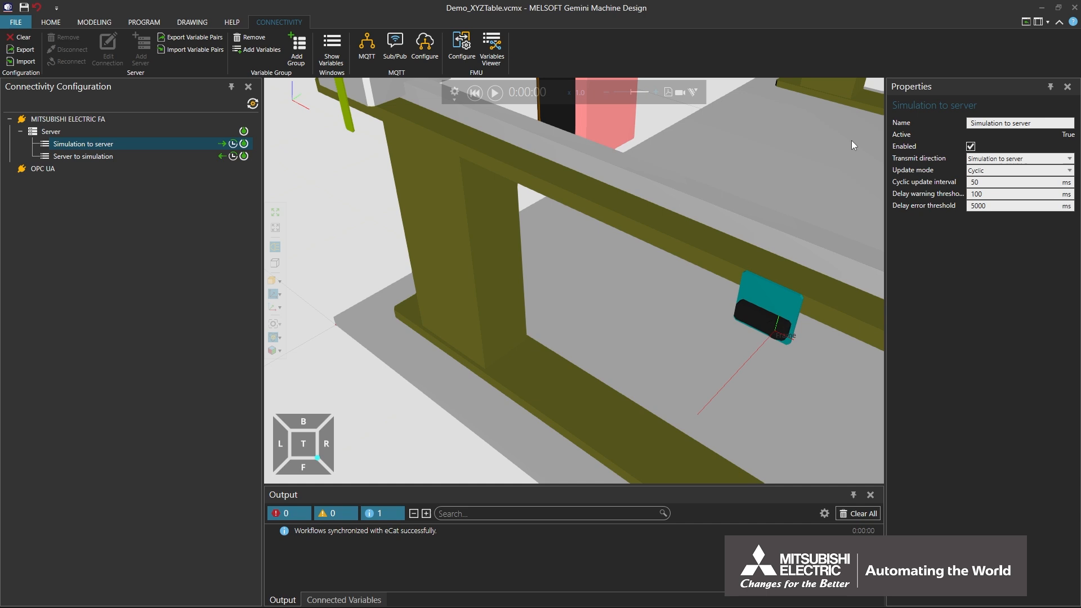
left_click(850, 143)
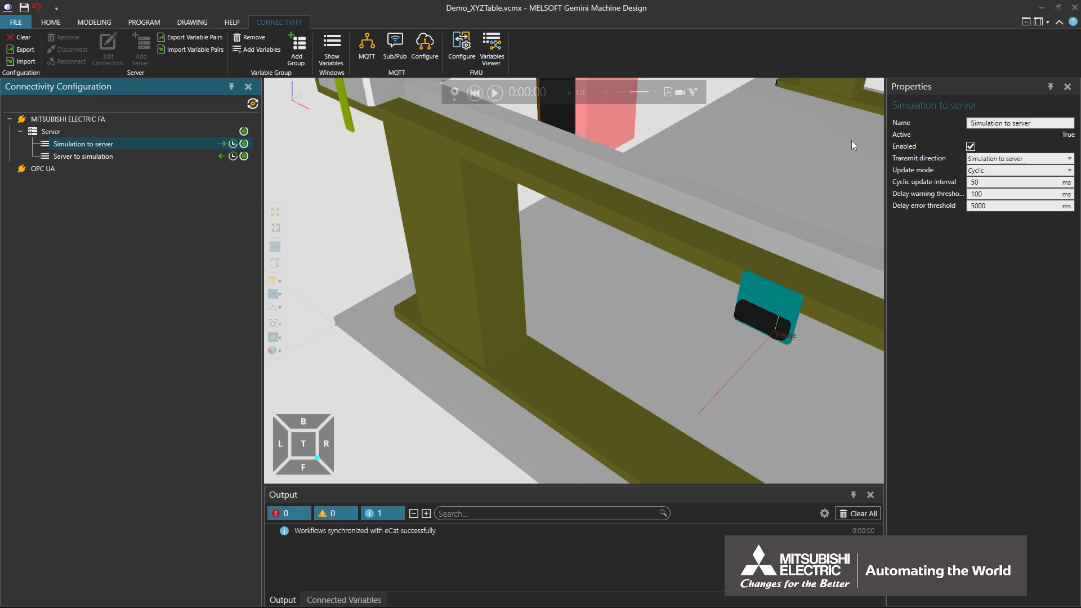
In the Server to simulation group, pair the Demo_XYZTable signals Y101 and Y102 with server variables Y101 and Y102.
right_click(182, 155)
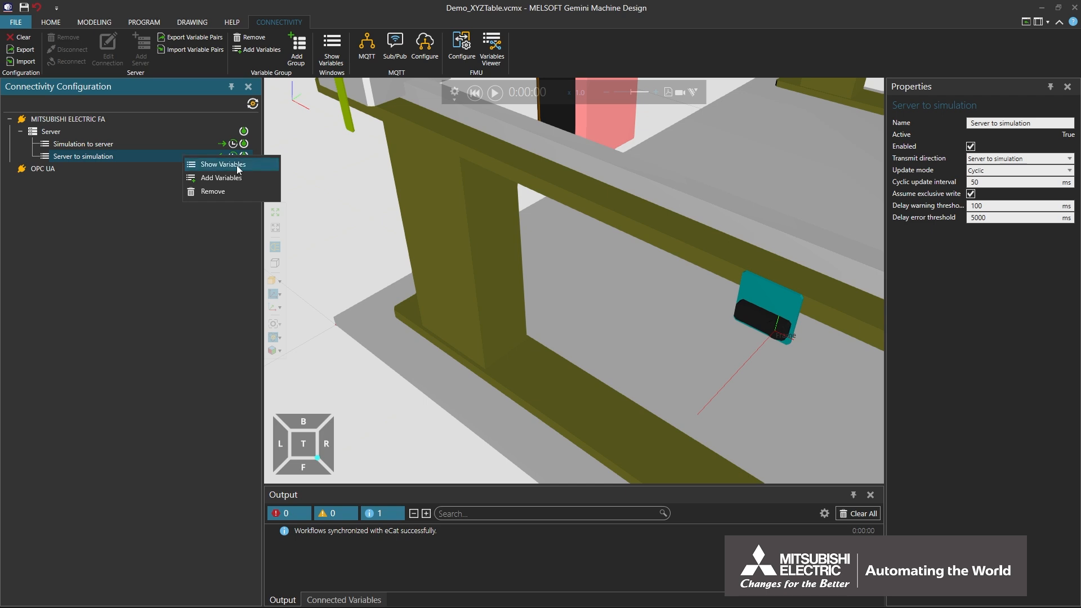
left_click(262, 178)
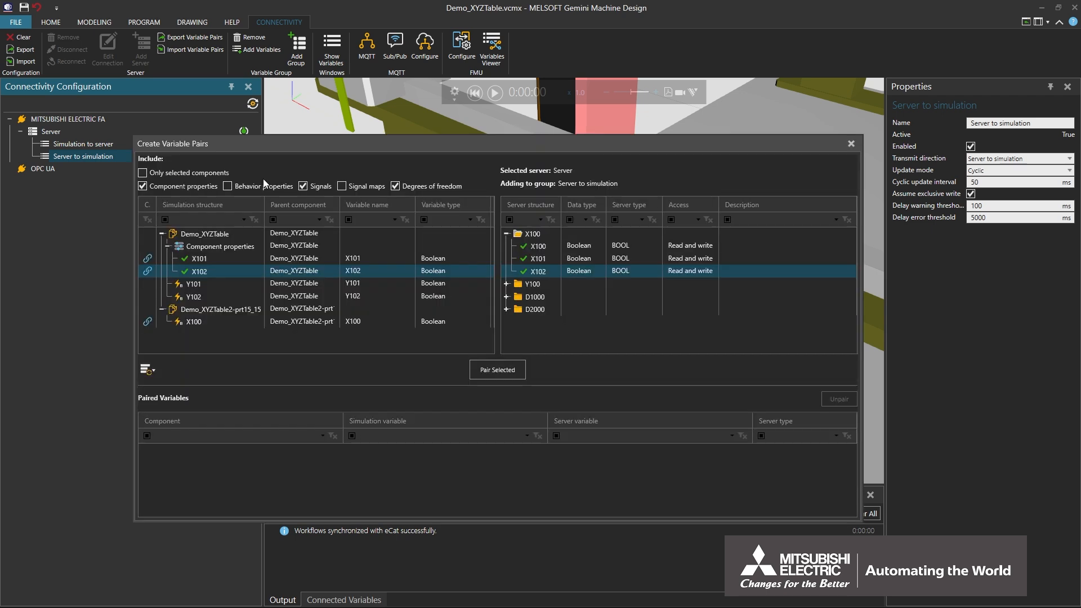
left_click(235, 287)
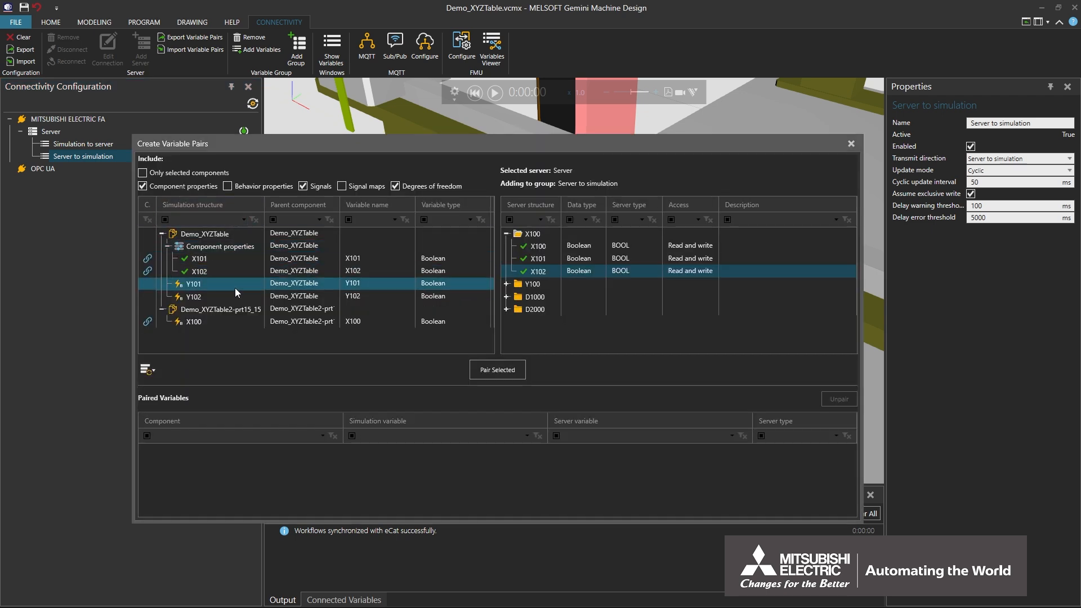
left_click(506, 284)
left_click(549, 308)
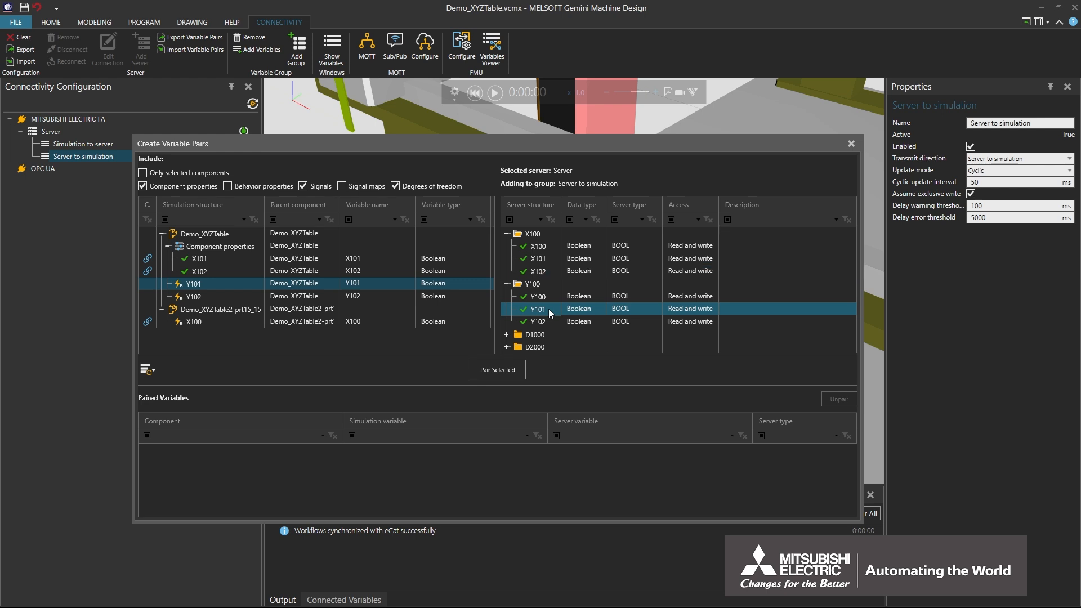
left_click(495, 369)
left_click(273, 294)
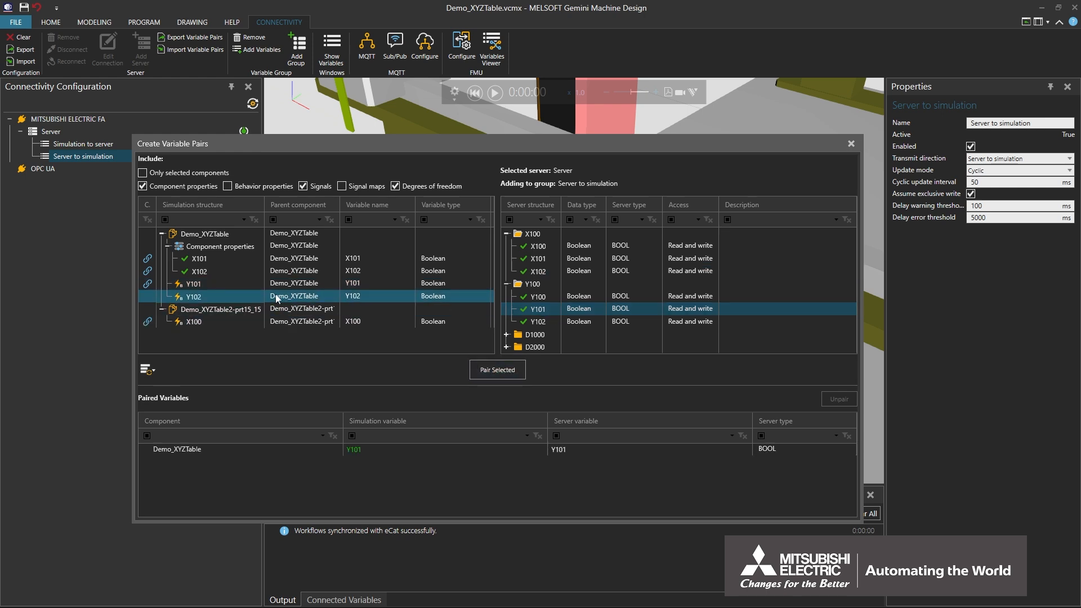
left_click(549, 321)
left_click(521, 368)
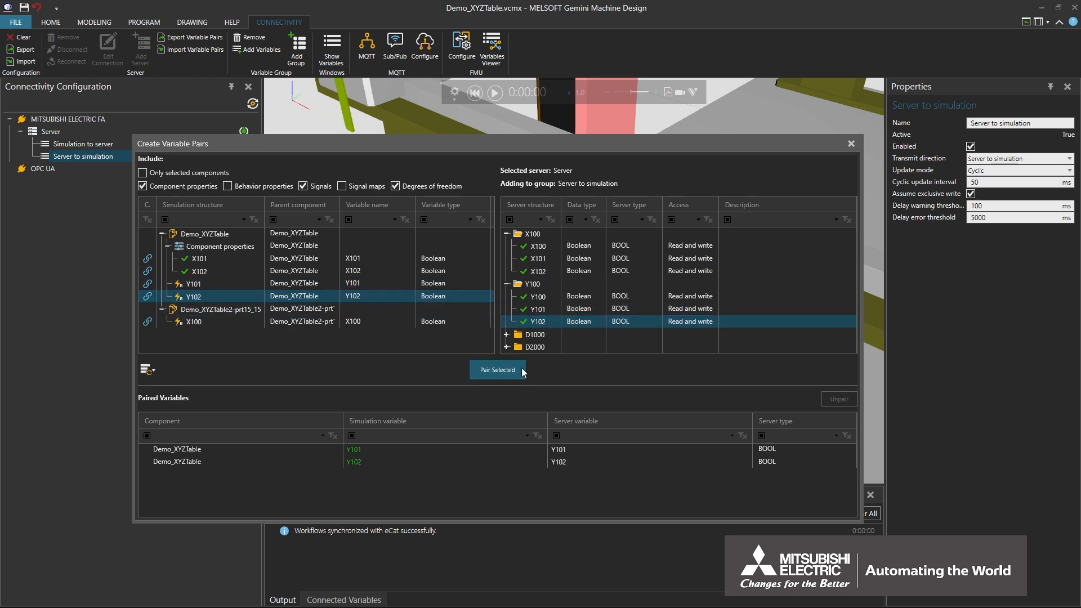
Include behavior properties in the simulation structure and pair the MotionController's J1 with server variable D1000.
left_click(227, 185)
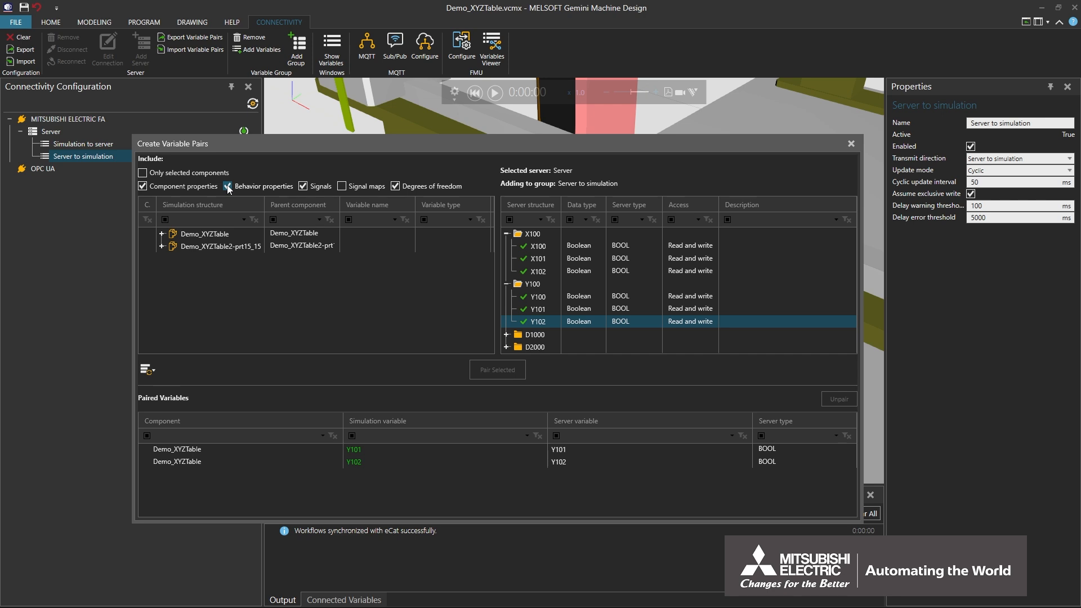
left_click(164, 233)
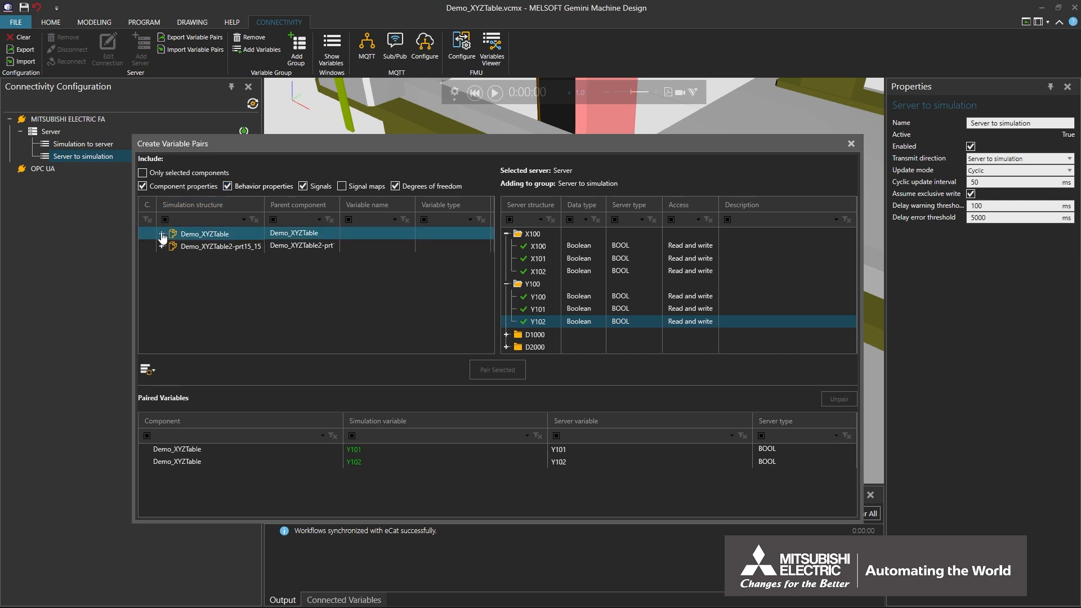
left_click(162, 234)
left_click(169, 284)
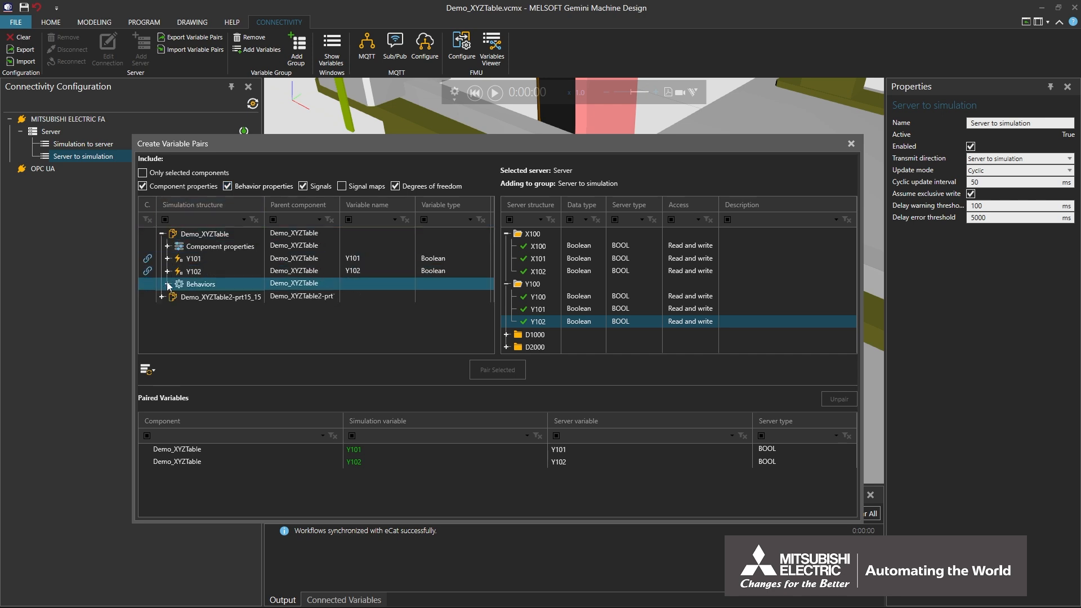
left_click(167, 284)
left_click(174, 297)
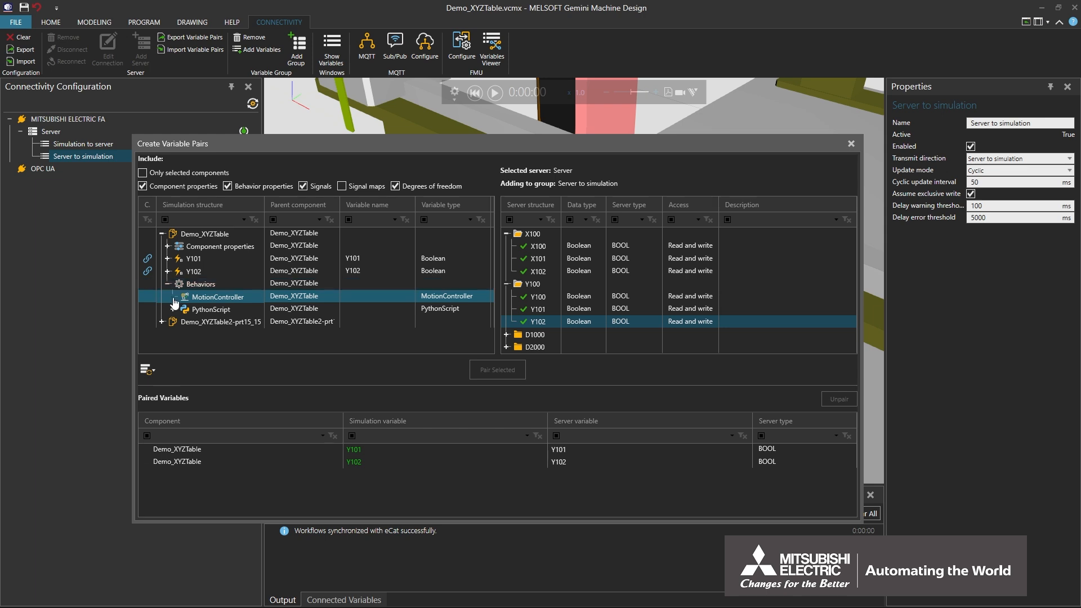
left_click(174, 298)
left_click(210, 333)
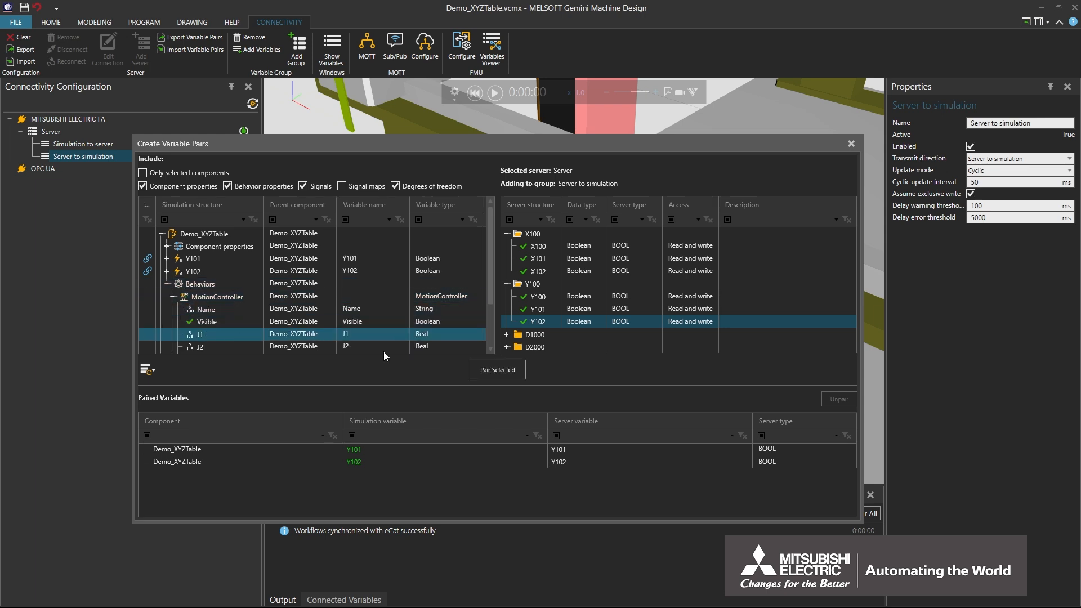
left_click(529, 336)
left_click(506, 334)
left_click(540, 347)
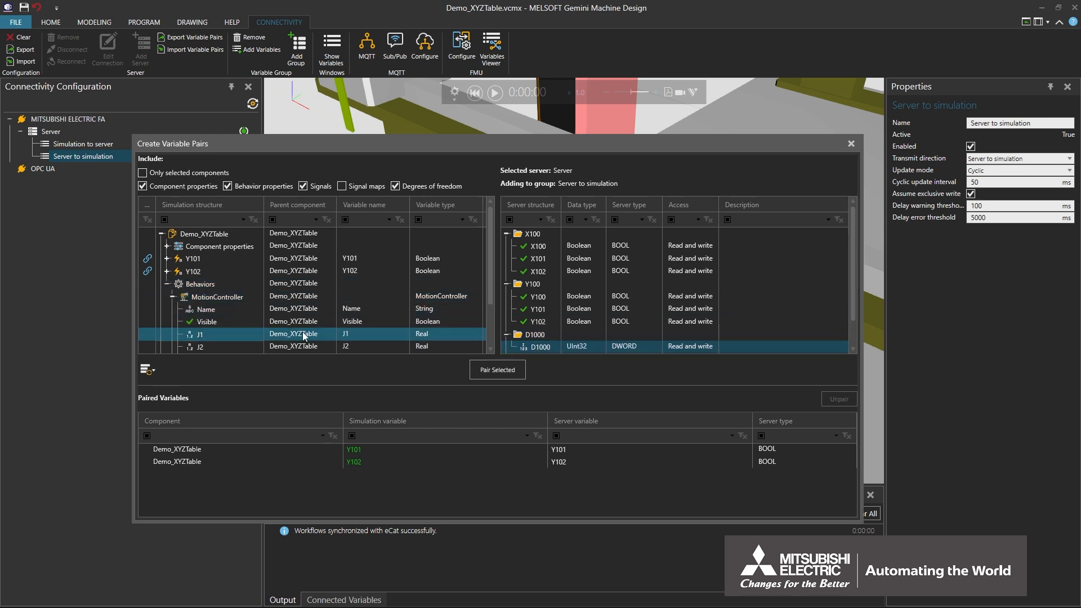
left_click(476, 369)
Pair the MotionController's J2 with server variable D2000 and close the variable pairing dialog.
left_click(226, 347)
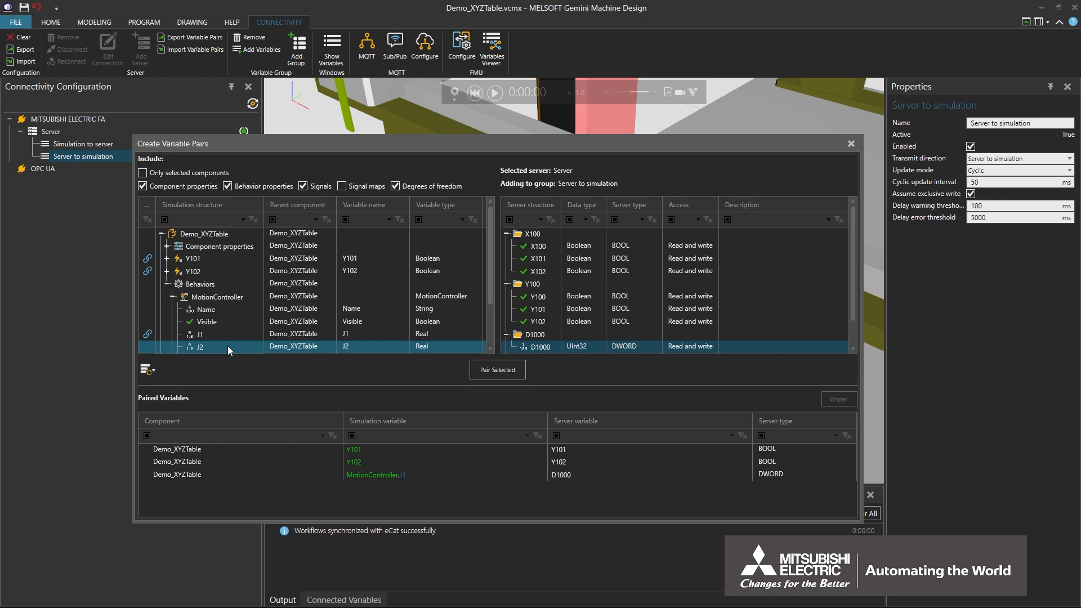
scroll(556, 337, "down", 1)
left_click(507, 347)
scroll(513, 347, "down", 1)
left_click(556, 347)
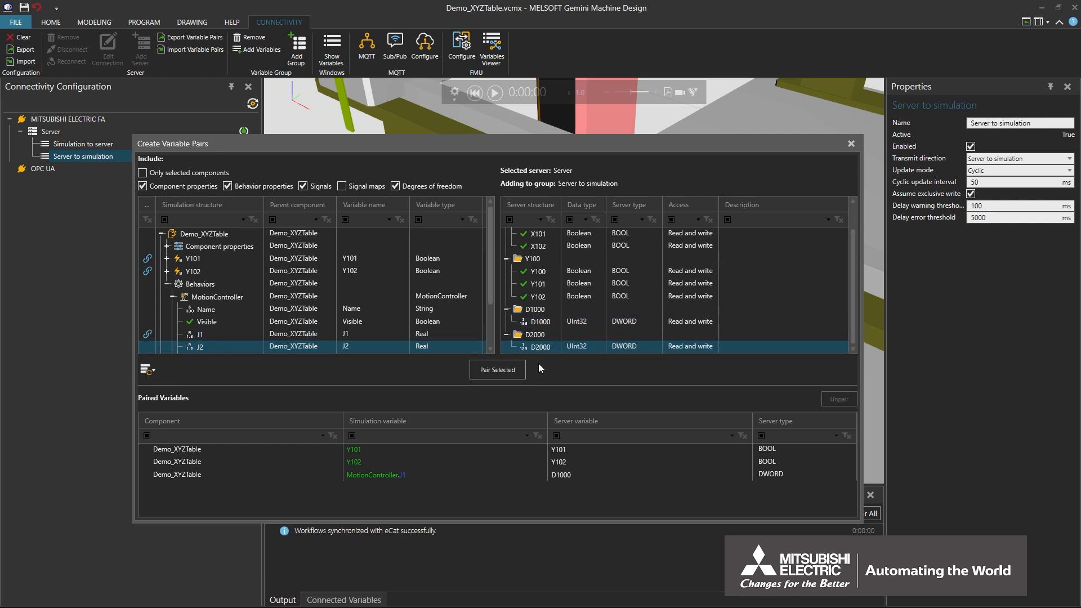
left_click(522, 371)
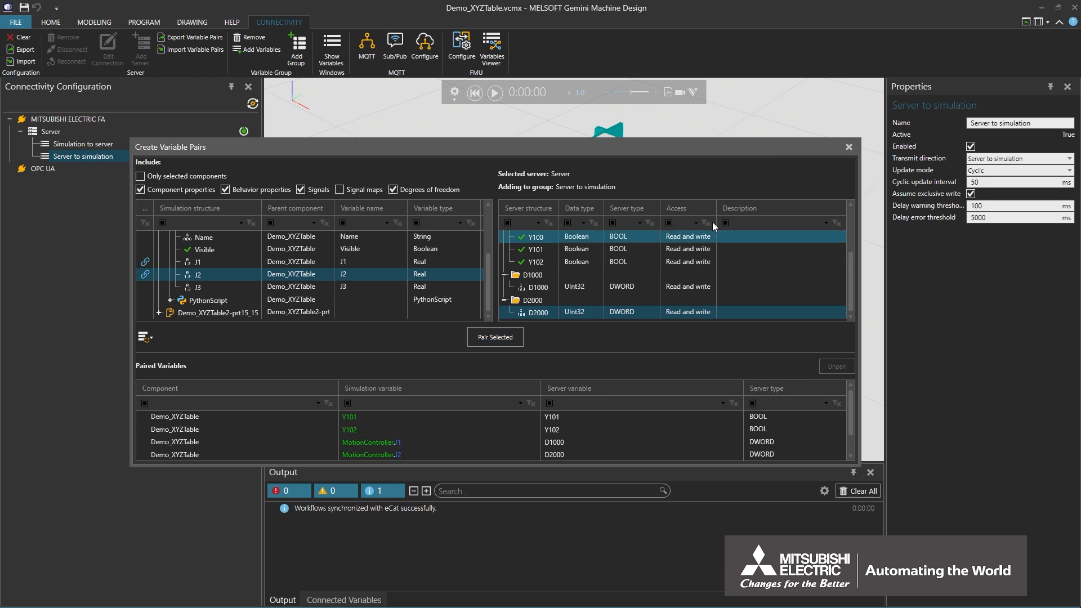
left_click(848, 146)
Display the connected variables in an enlarged pane and start the simulation.
left_click(331, 600)
left_click_drag(406, 463, 405, 358)
left_click(494, 93)
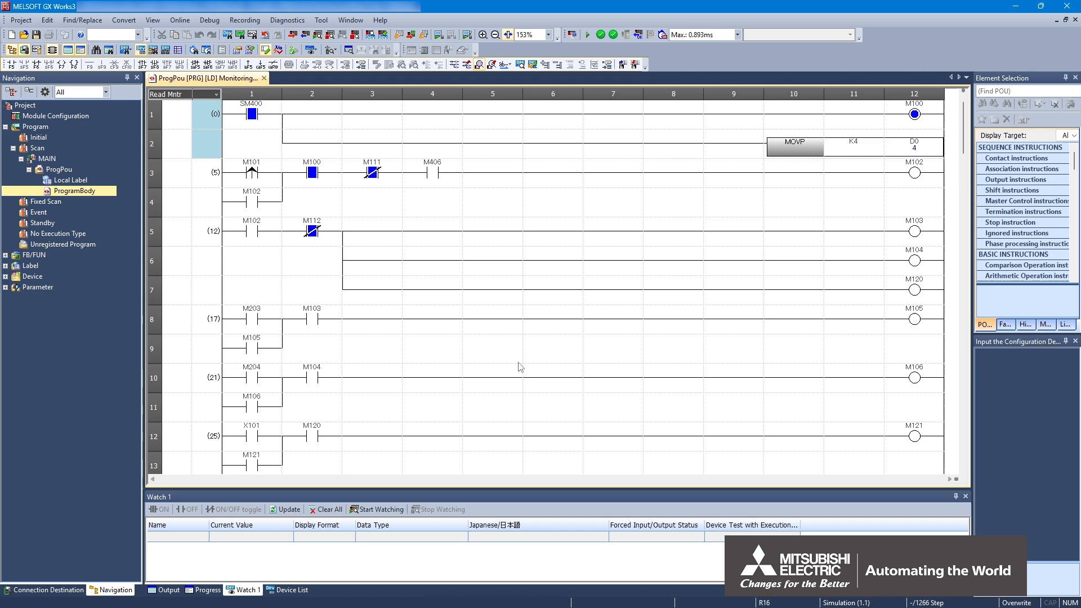
In the GX Works3 ladder program, find device M300 and switch it on and back off.
left_click(254, 265)
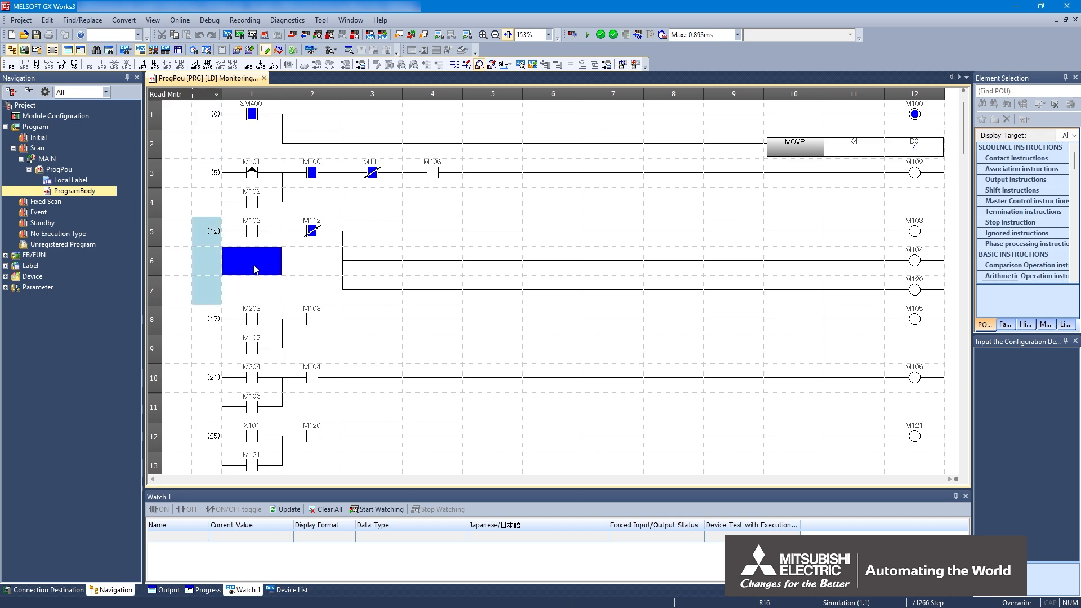
key("ctrl+f")
type("m300")
key("Return")
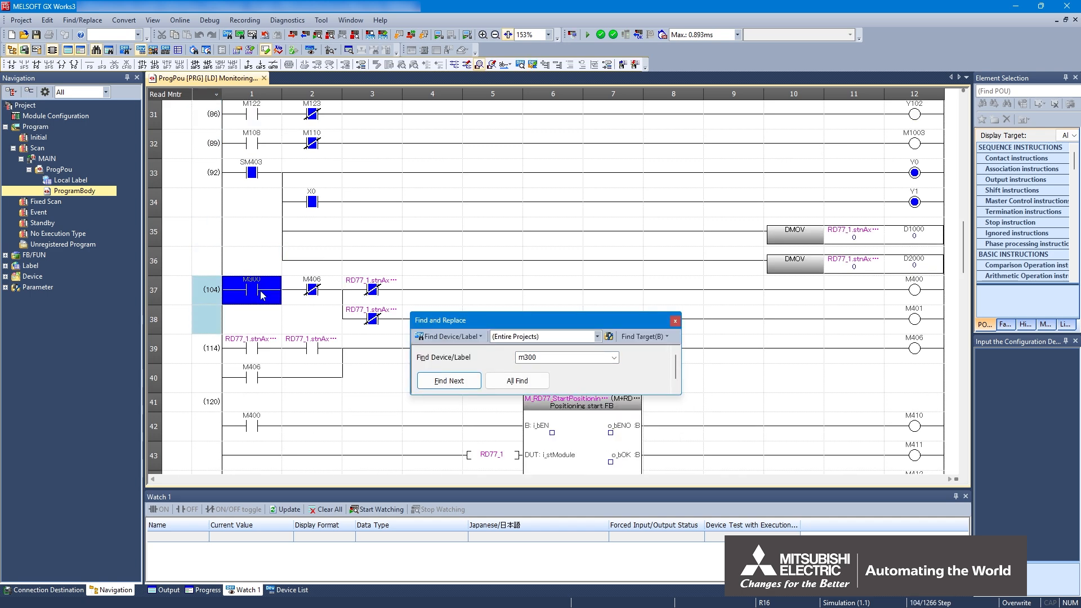
double_click(261, 292, "shift")
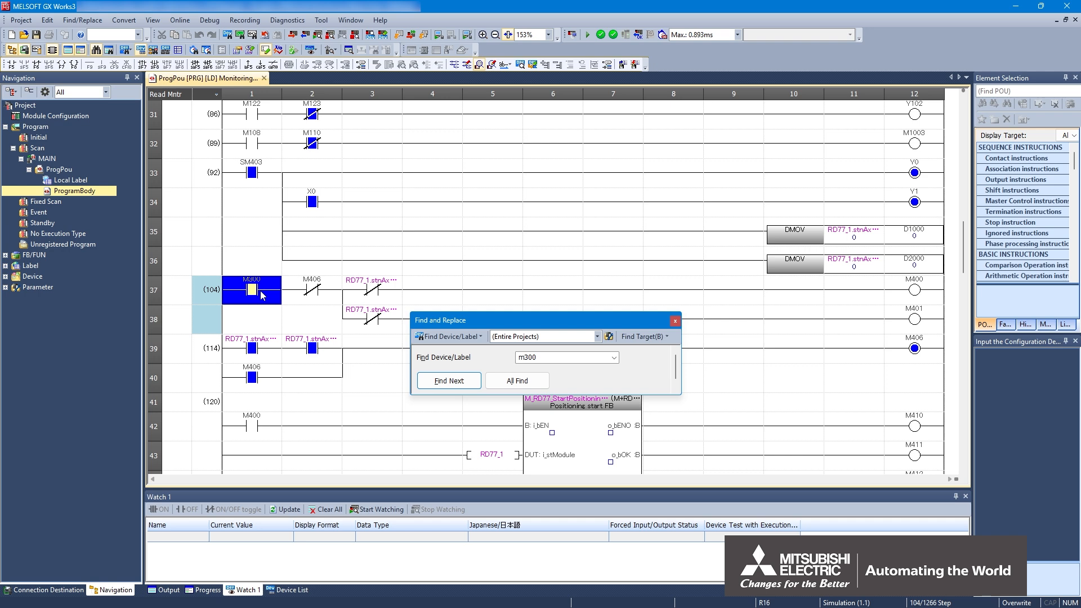
double_click(261, 291, "shift")
Find device M101 in the ladder program and switch it on.
type("m1")
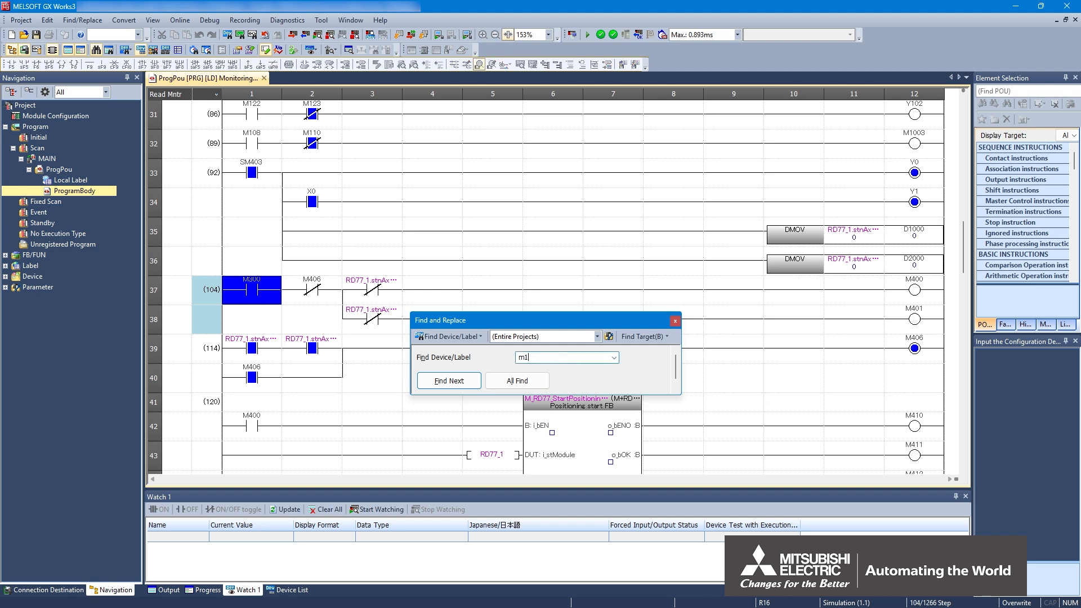
type("01")
key("Return")
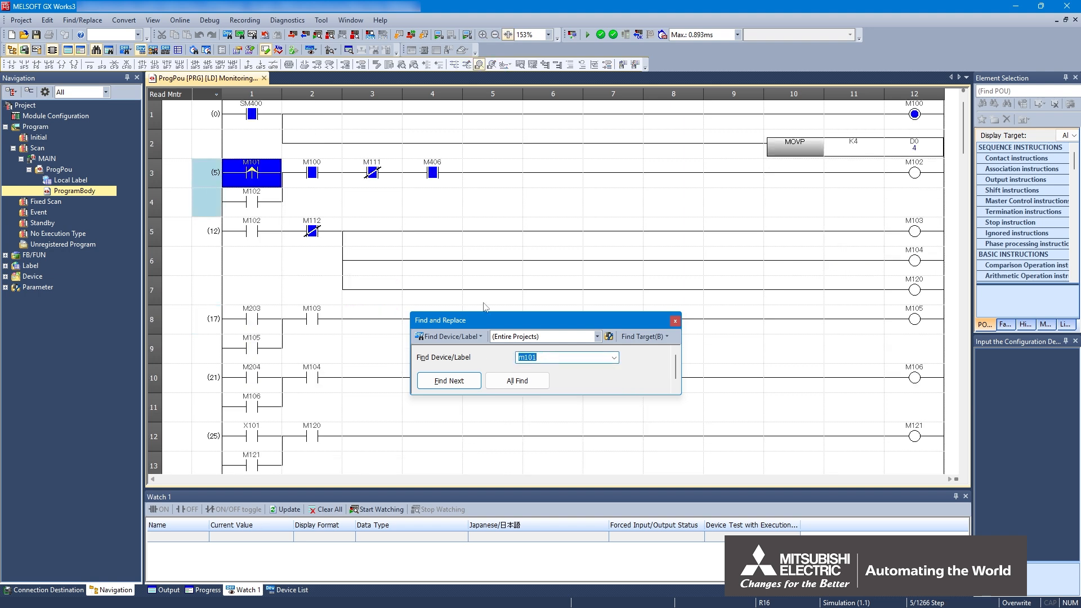
double_click(259, 183, "shift")
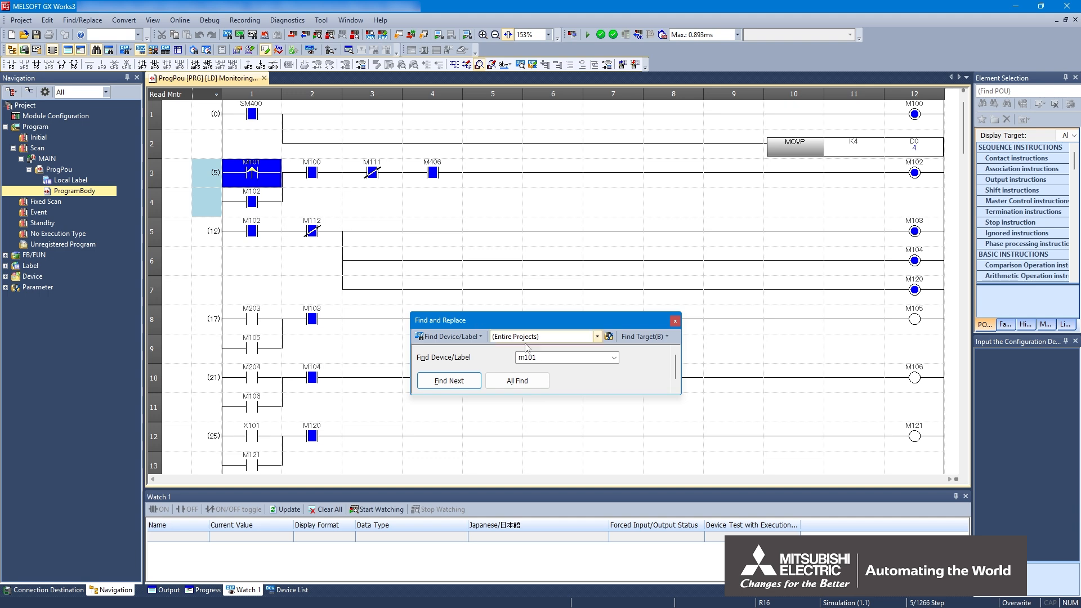
Find device D1000 in the ladder program to check its monitored value, and return to MELSOFT Gemini.
double_click(515, 358)
type("d")
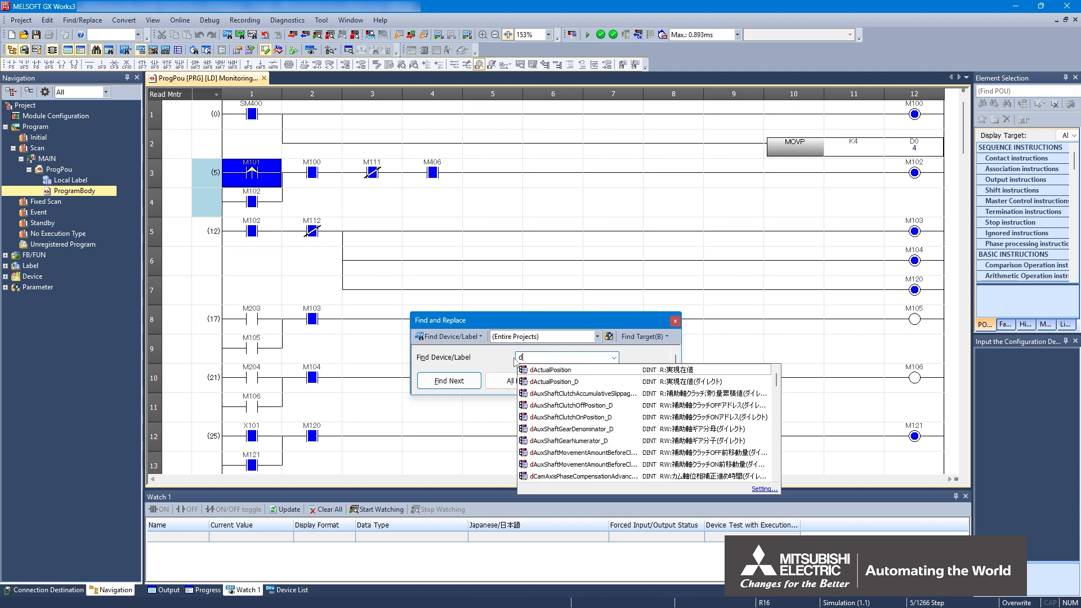
type("1000")
key("Return")
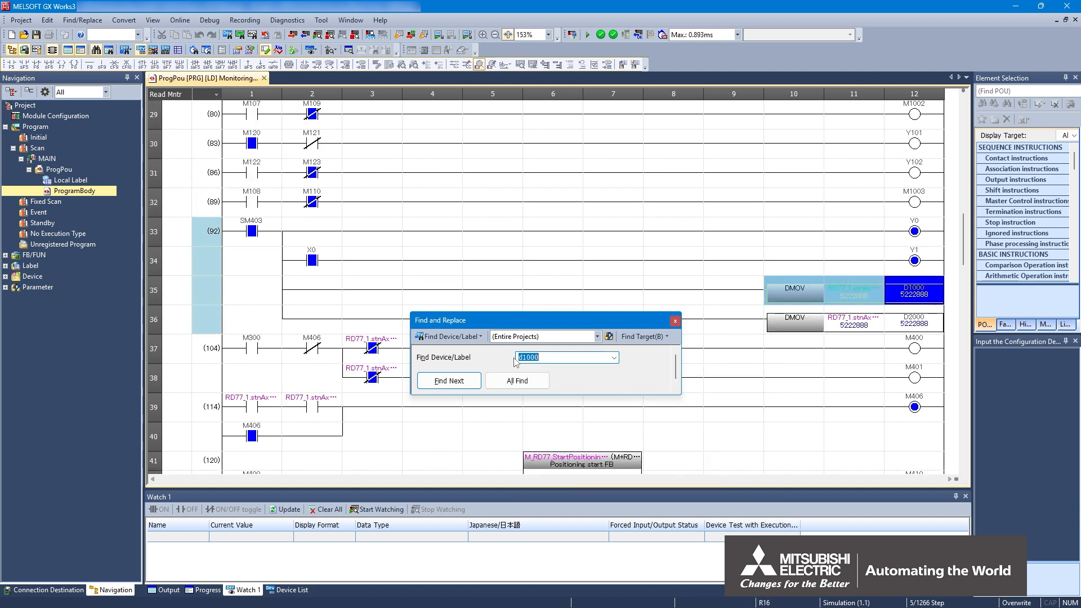
left_click(1016, 6)
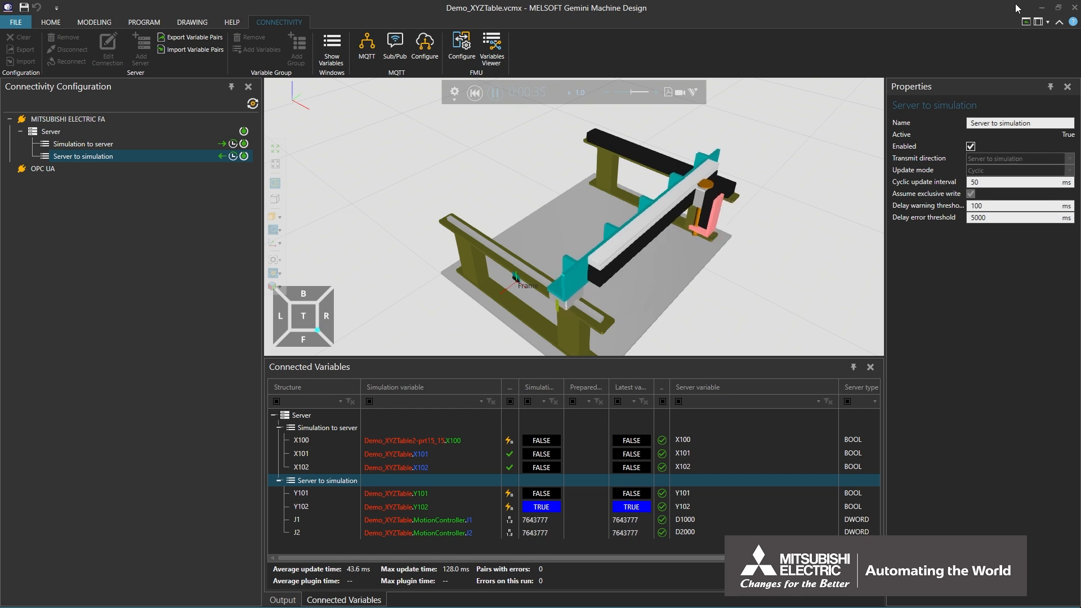